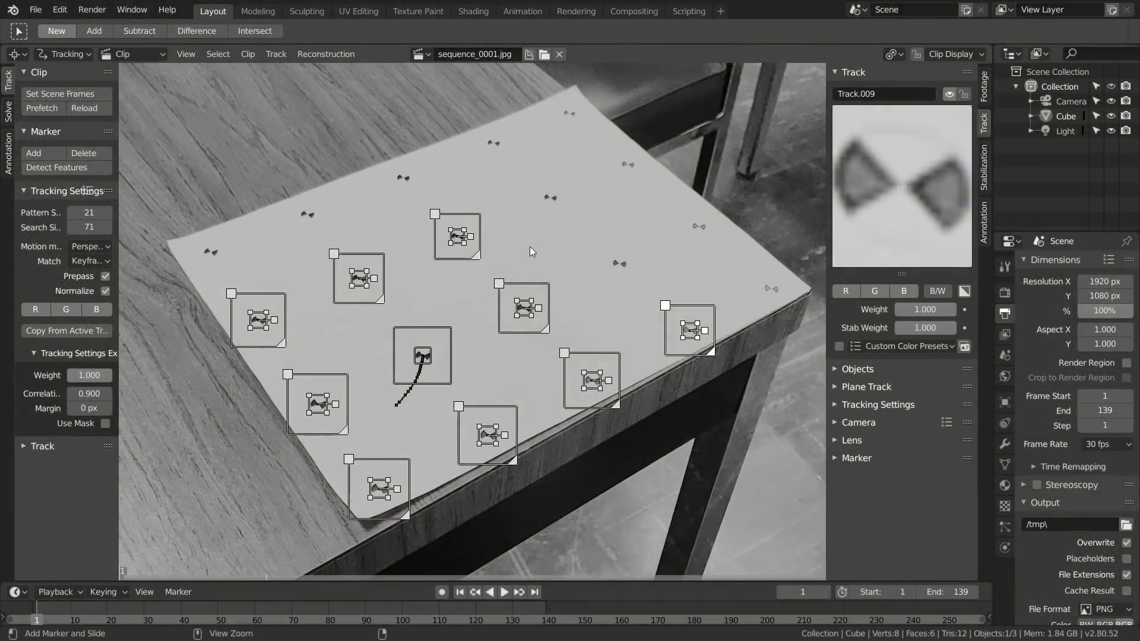
Track the paper markers forward to frame 139, then scrub back to frame 58
{"action": "key", "text": "ctrl+t"}
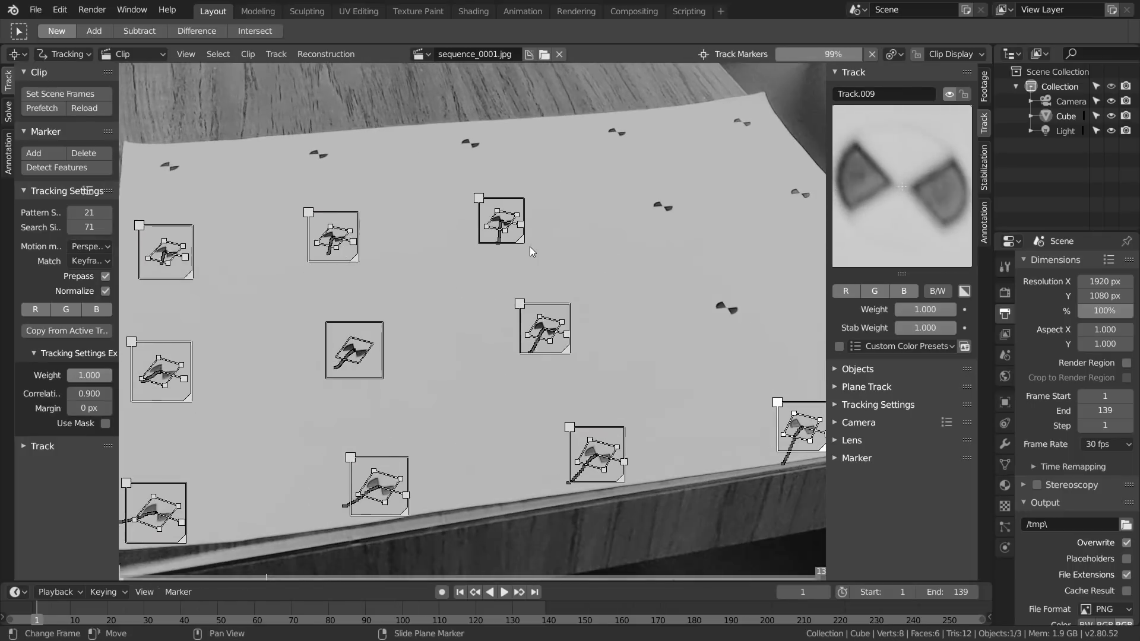
{"action": "scroll", "coordinate": [517, 300], "scroll_direction": "down", "scroll_amount": 2}
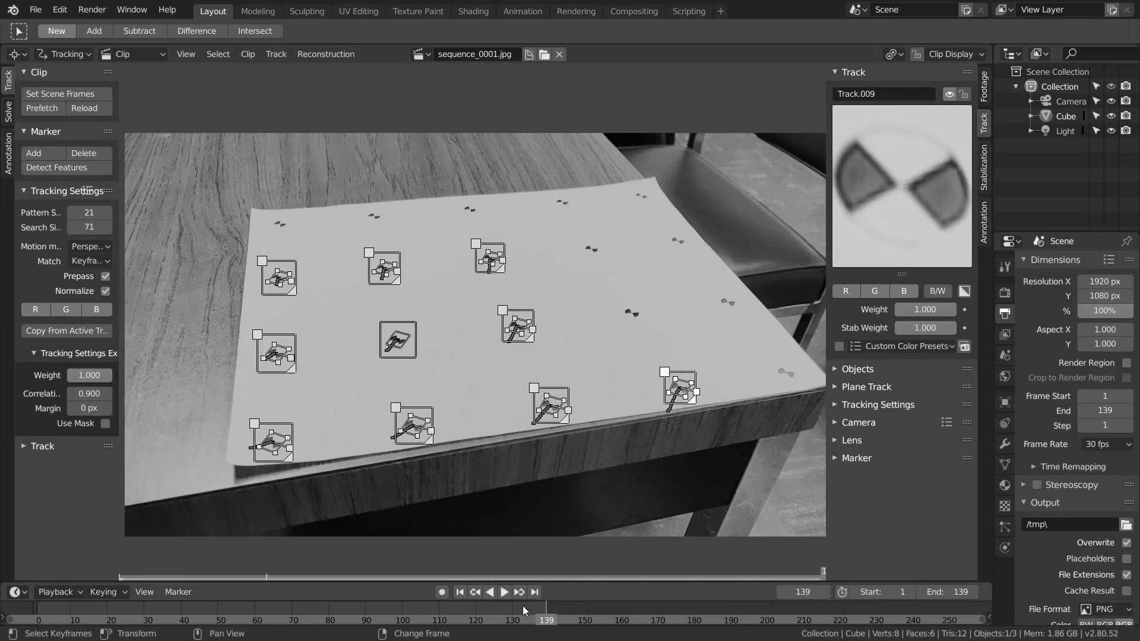
{"action": "left_click_drag", "start_coordinate": [524, 609], "coordinate": [248, 626]}
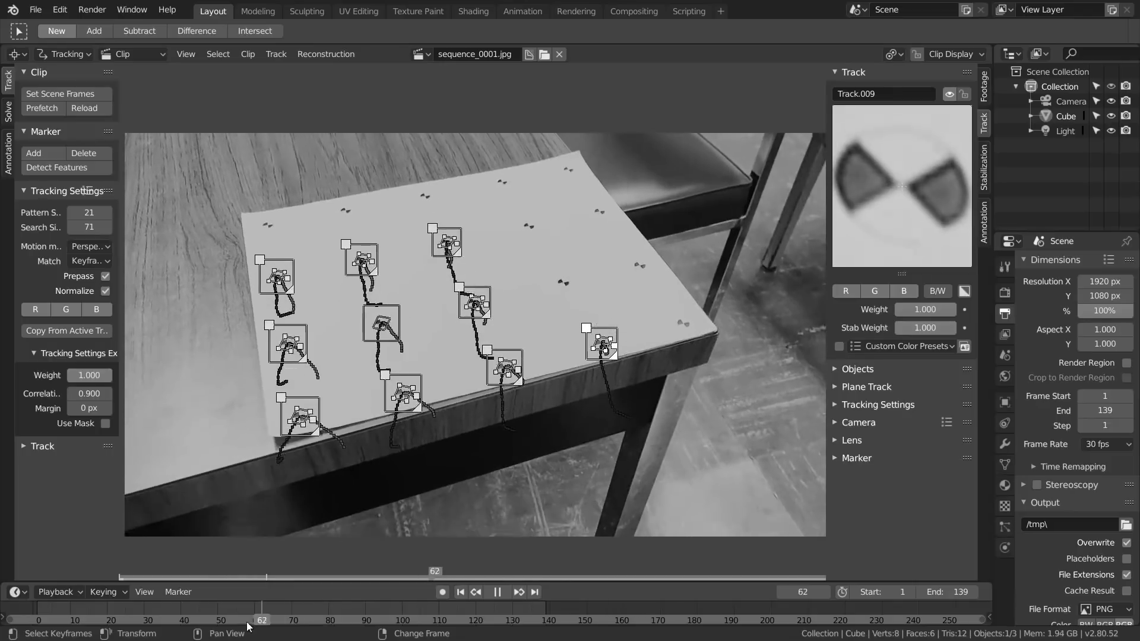
{"action": "key", "text": "ctrl"}
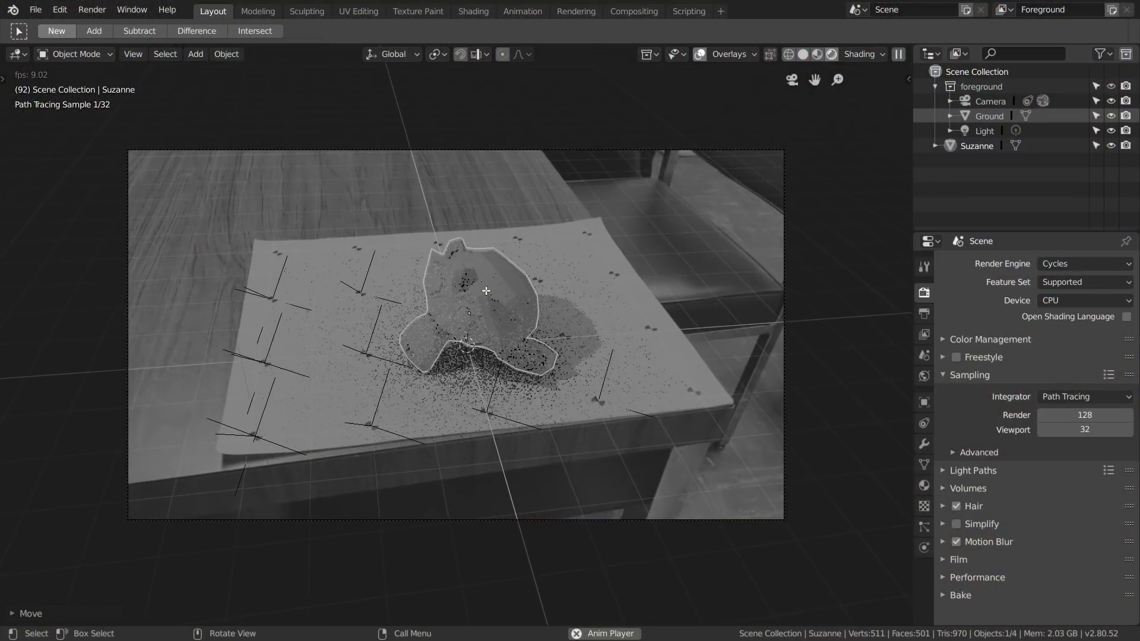
Stop playback of the Suzanne-on-paper composite preview
{"action": "key", "text": "space"}
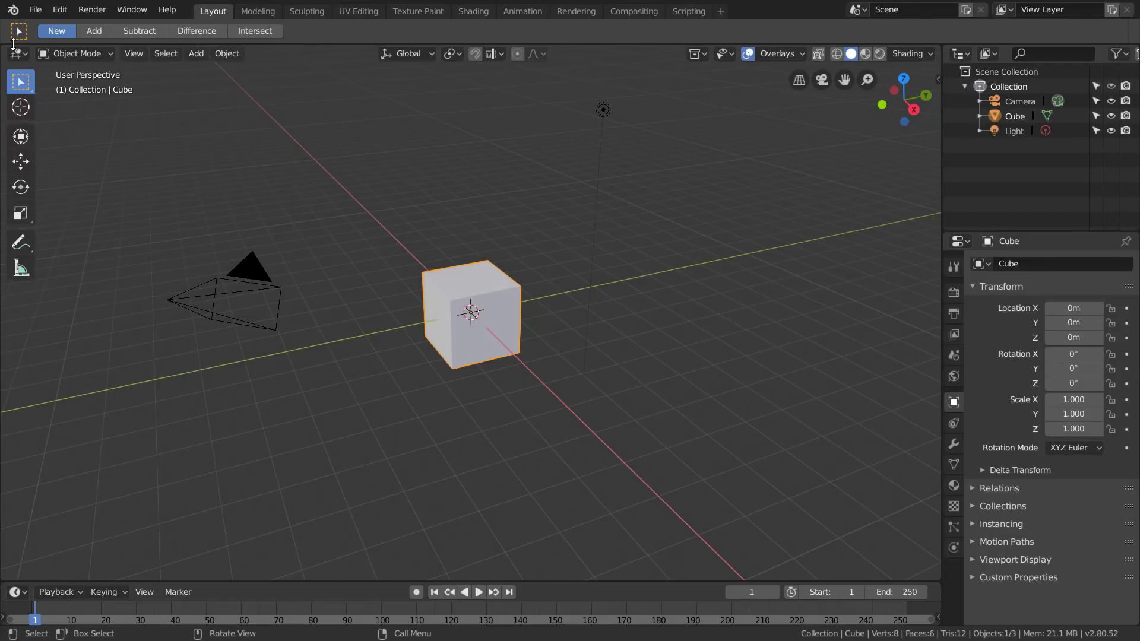
Load Desktop's 3dtrackingfootage.mp4 into the Movie Clip Editor and set the scene end to 139
{"action": "left_click", "coordinate": [17, 53]}
{"action": "left_click", "coordinate": [120, 222]}
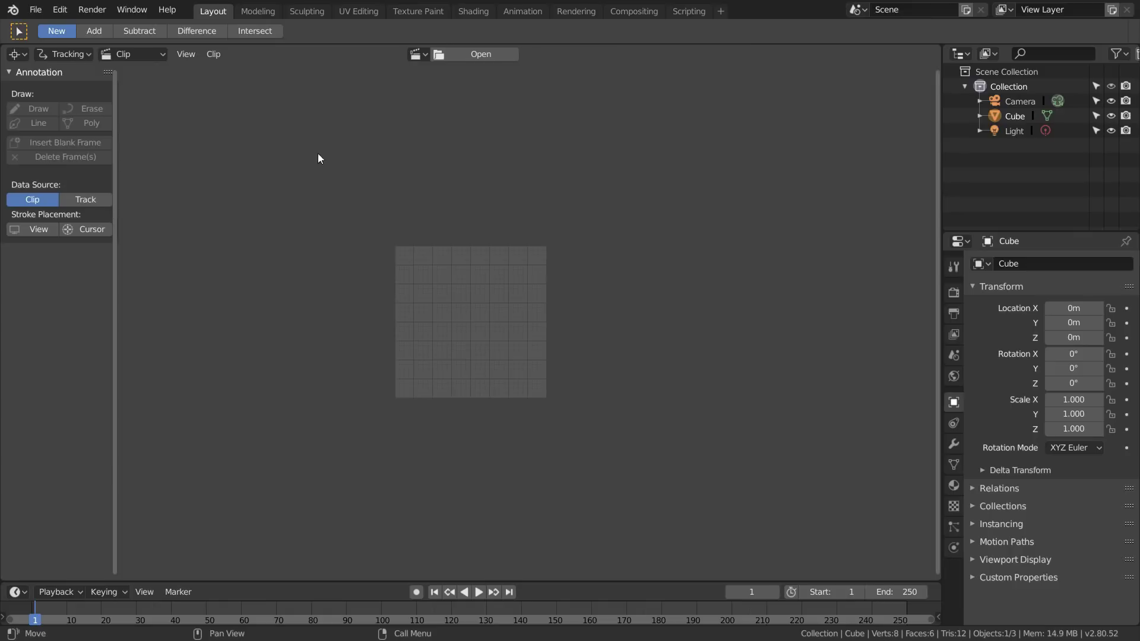
{"action": "left_click", "coordinate": [480, 55]}
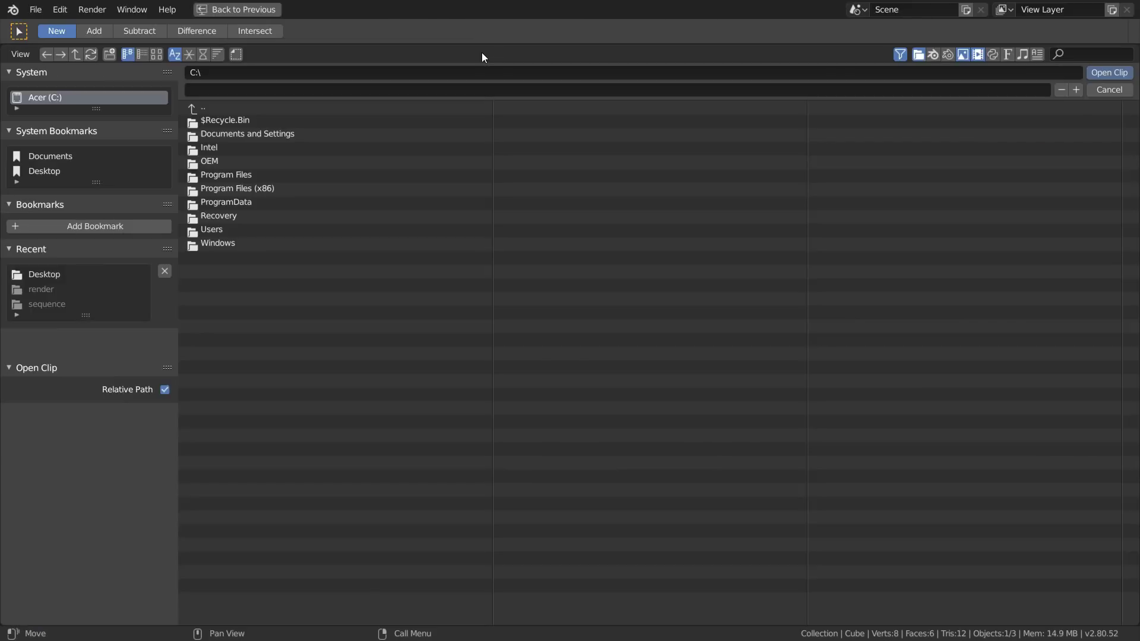
{"action": "left_click", "coordinate": [54, 171]}
{"action": "double_click", "coordinate": [276, 163]}
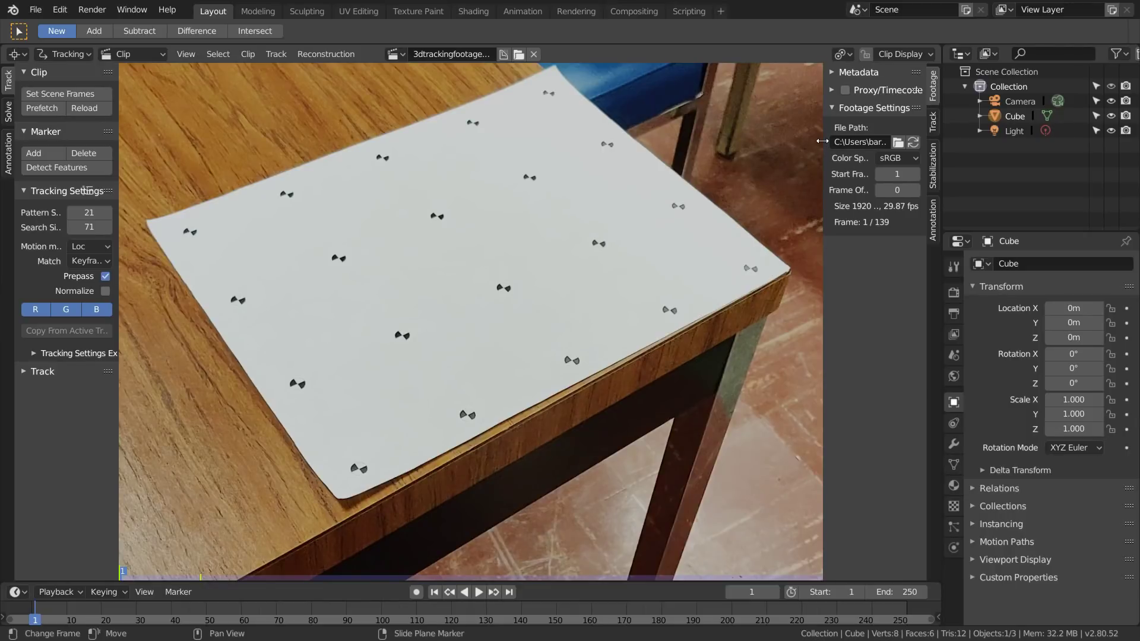
{"action": "left_click_drag", "start_coordinate": [821, 141], "coordinate": [726, 143]}
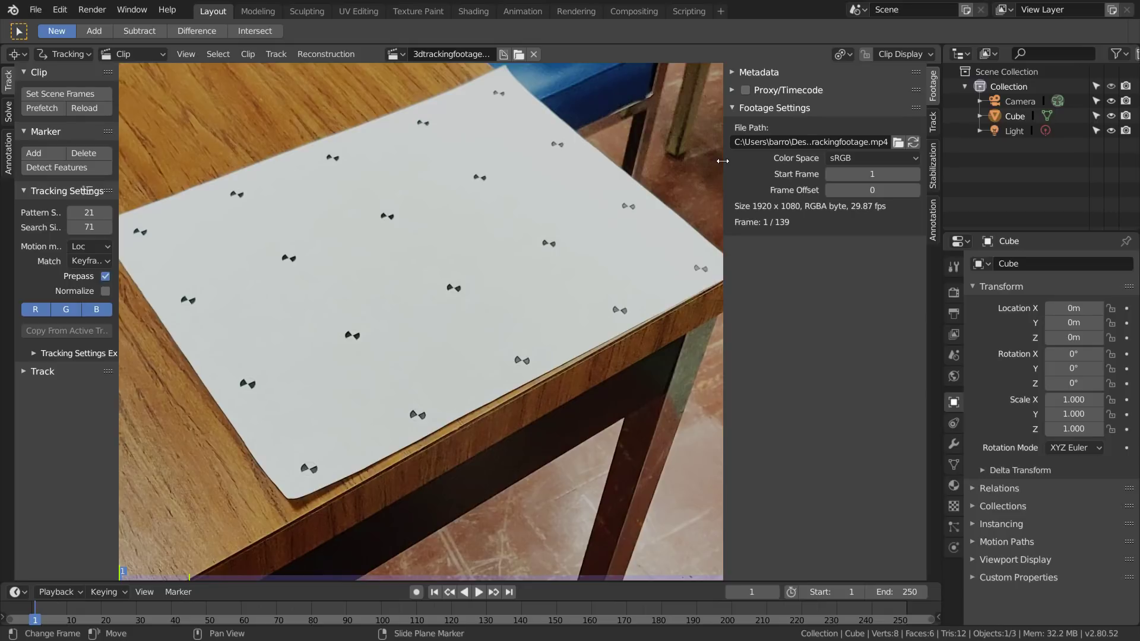
{"action": "left_click", "coordinate": [907, 592]}
{"action": "type", "text": "139"}
{"action": "key", "text": "Return"}
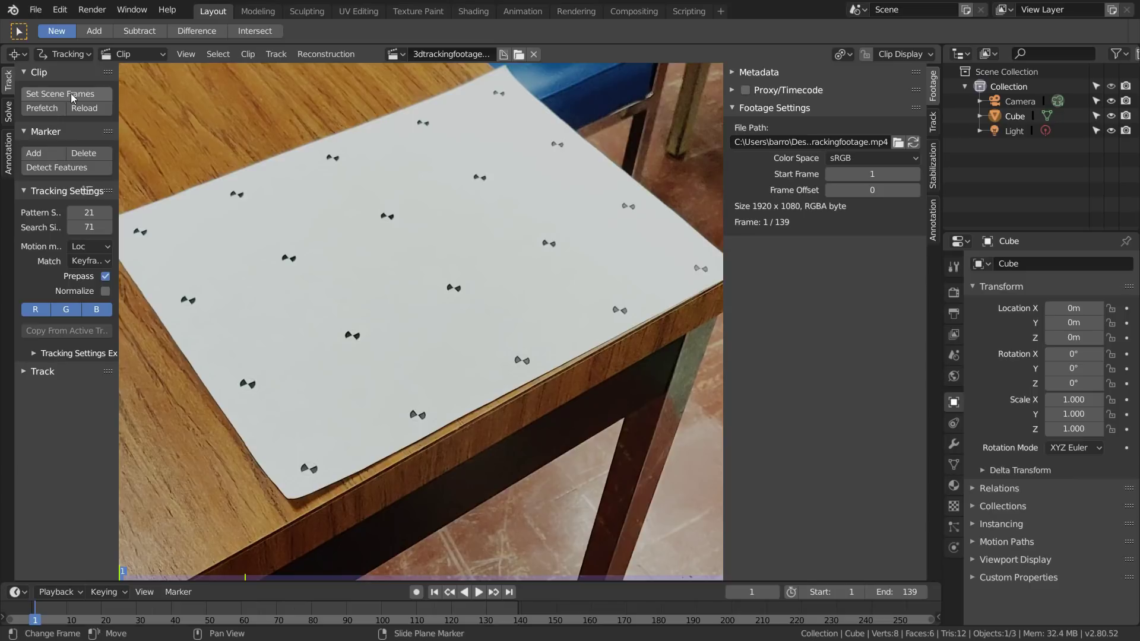
Set a Custom frame rate with FPS 2987 and Base 100, giving 29.87 fps
{"action": "left_click", "coordinate": [960, 319]}
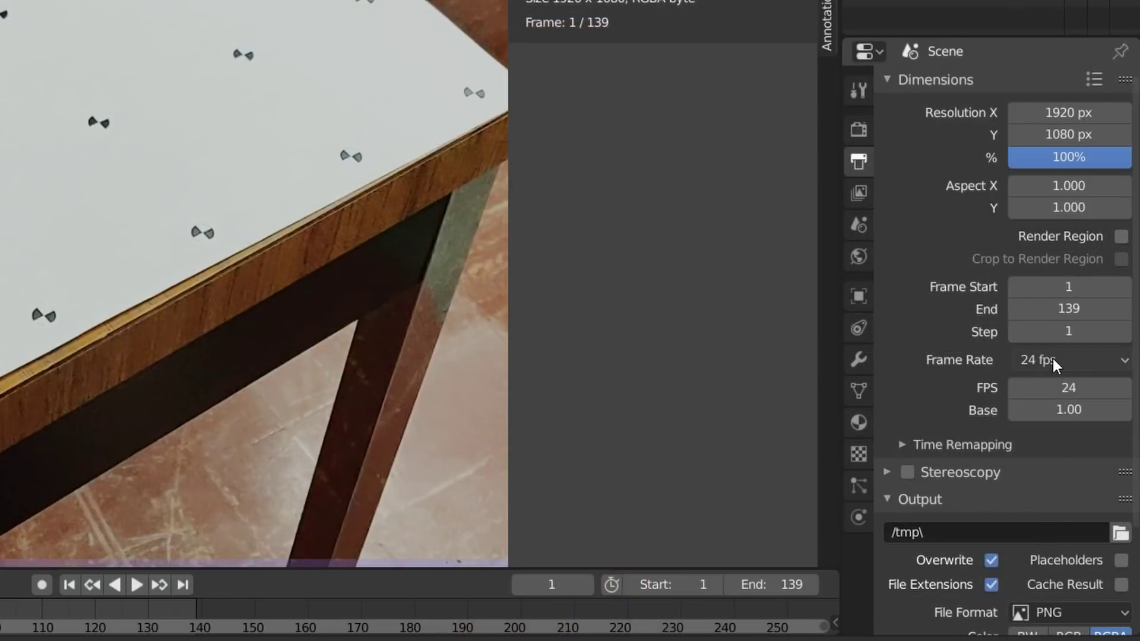
{"action": "left_click", "coordinate": [1053, 359]}
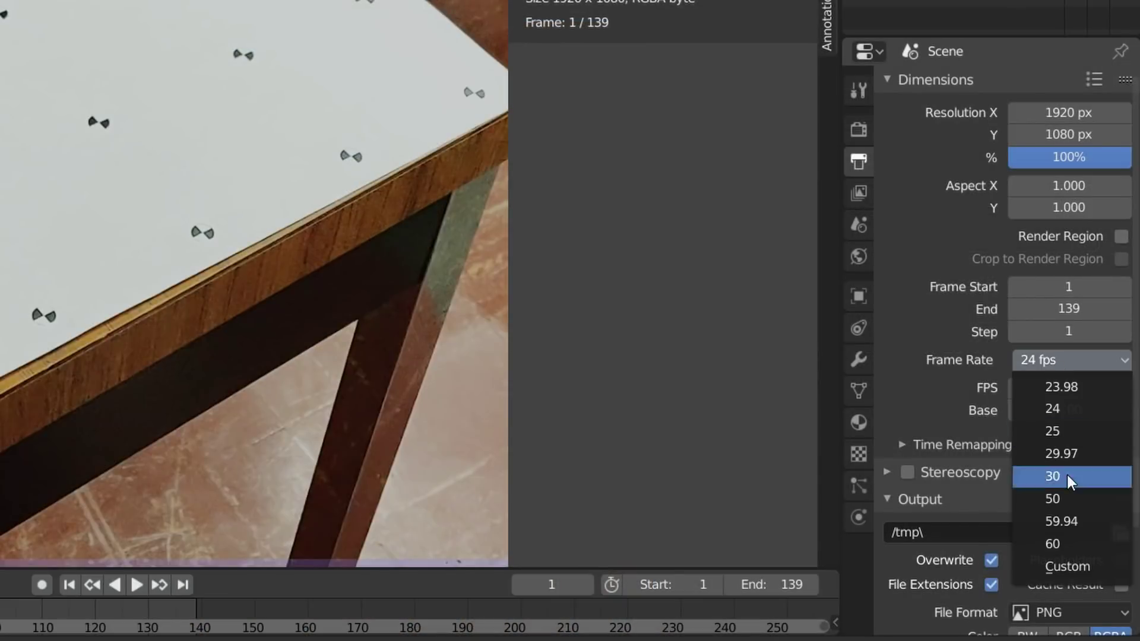
{"action": "left_click", "coordinate": [1080, 562]}
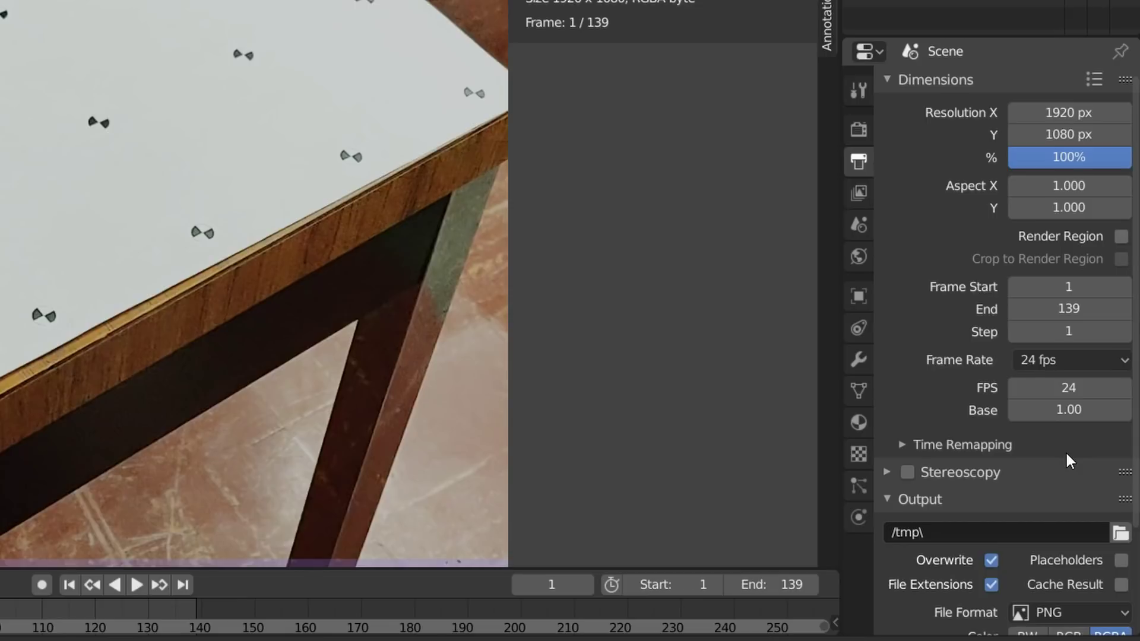
{"action": "left_click", "coordinate": [1057, 389]}
{"action": "type", "text": "2987"}
{"action": "key", "text": "Return"}
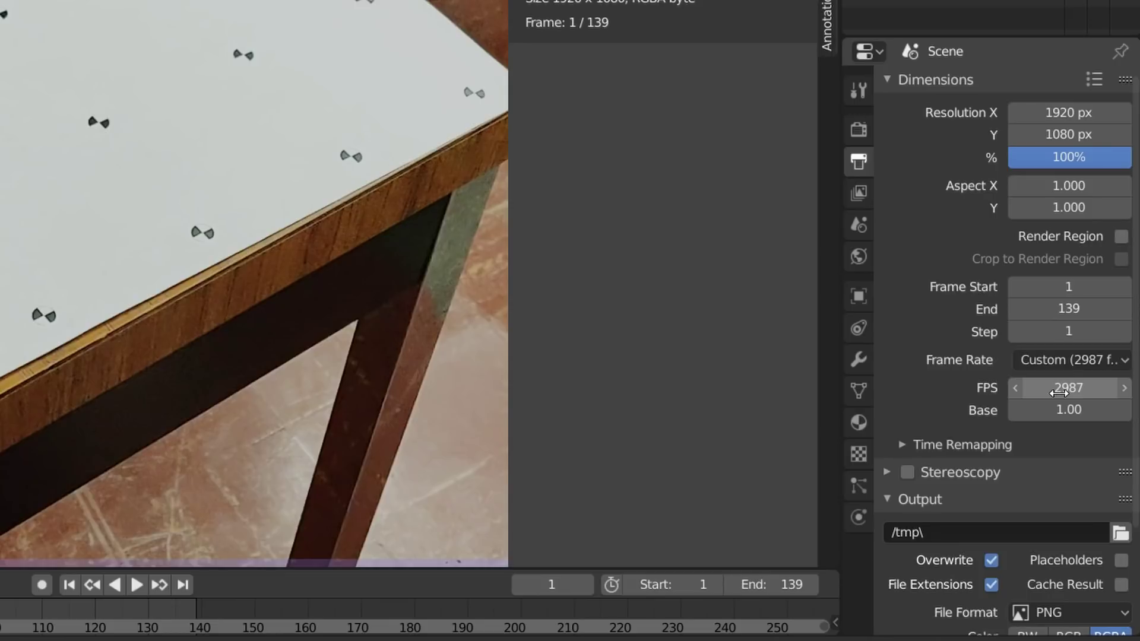
{"action": "left_click", "coordinate": [1063, 401]}
{"action": "type", "text": "100"}
{"action": "key", "text": "Return"}
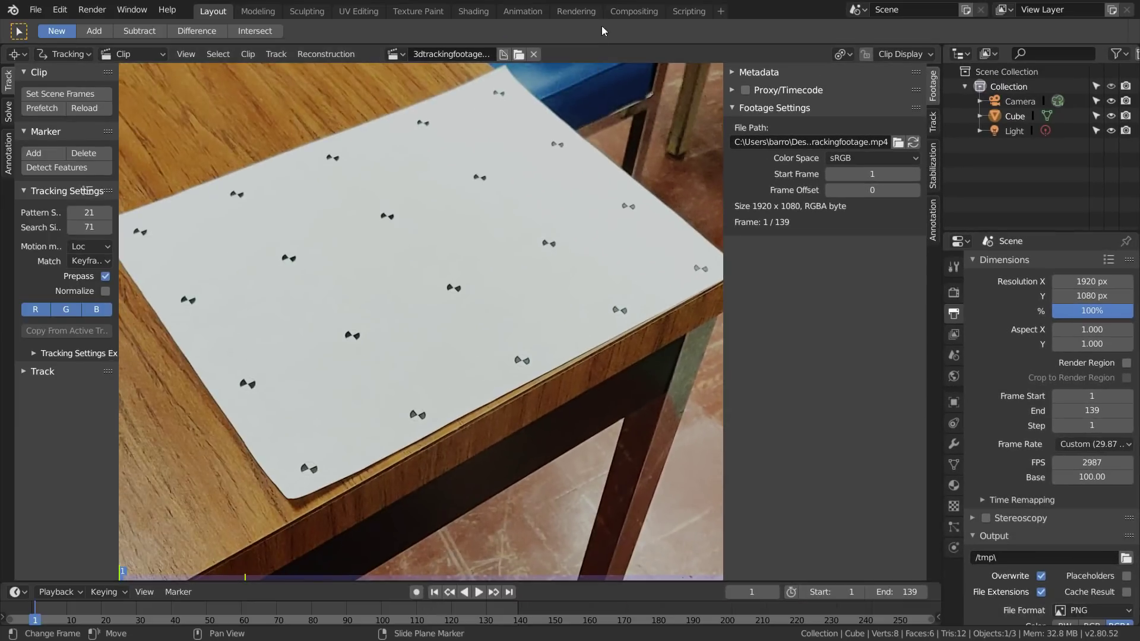
Enable Use Nodes in the Compositing workspace and delete the Render Layers node
{"action": "left_click", "coordinate": [634, 10]}
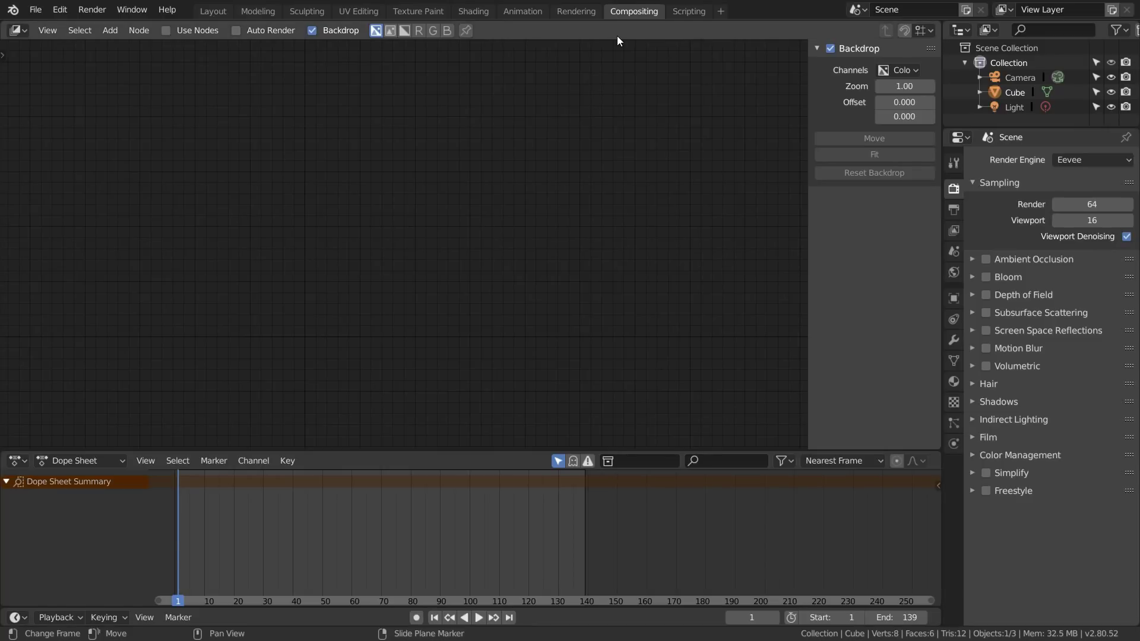
{"action": "left_click", "coordinate": [166, 31]}
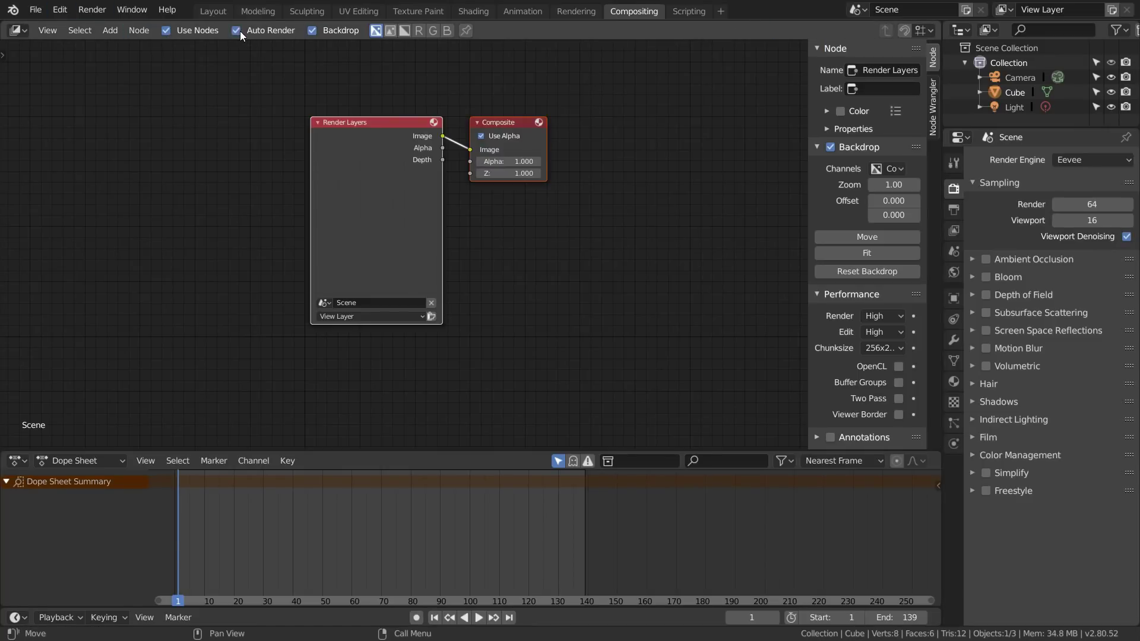
{"action": "left_click_drag", "start_coordinate": [360, 131], "coordinate": [300, 132]}
{"action": "key", "text": "x"}
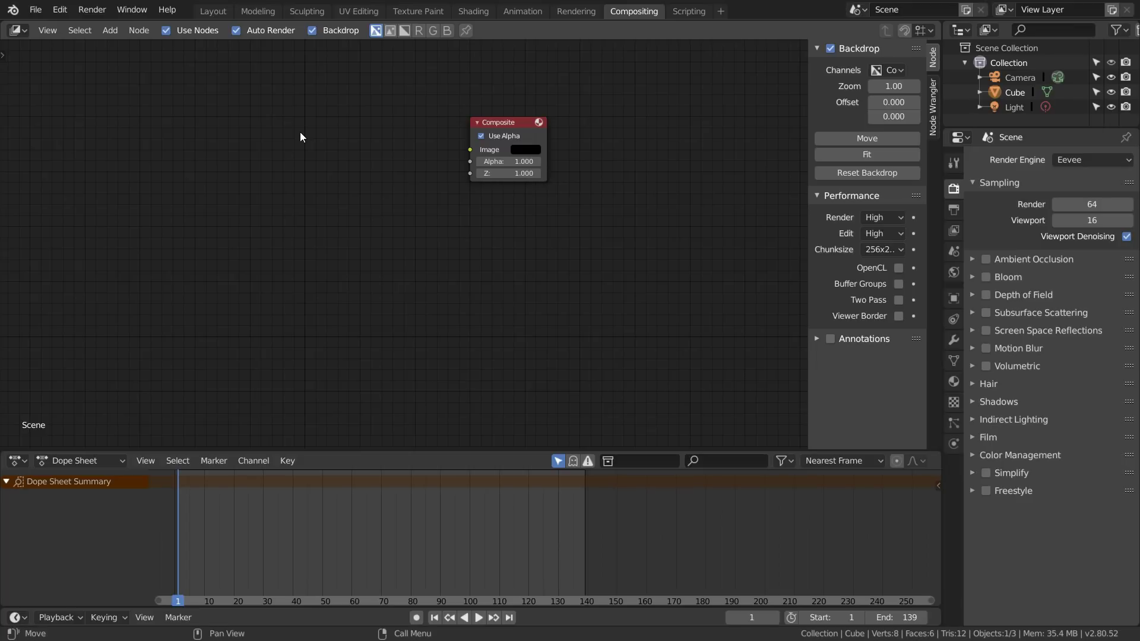
Add a Movie Clip node and link its image into the Composite node
{"action": "key", "text": "shift+a"}
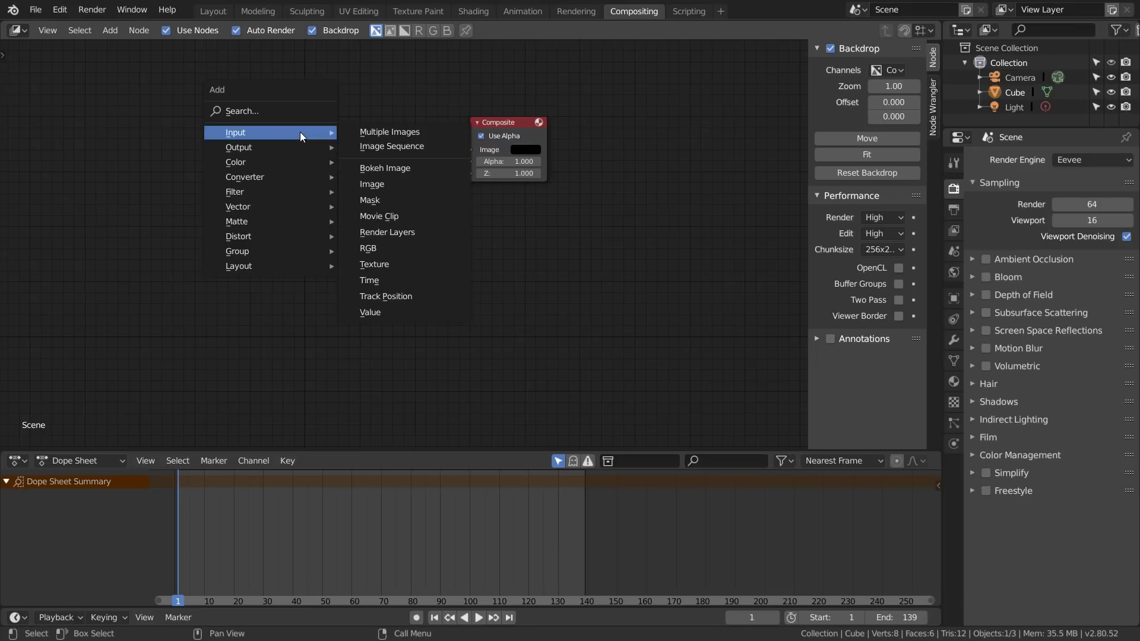
{"action": "left_click", "coordinate": [383, 216]}
{"action": "left_click", "coordinate": [405, 139]}
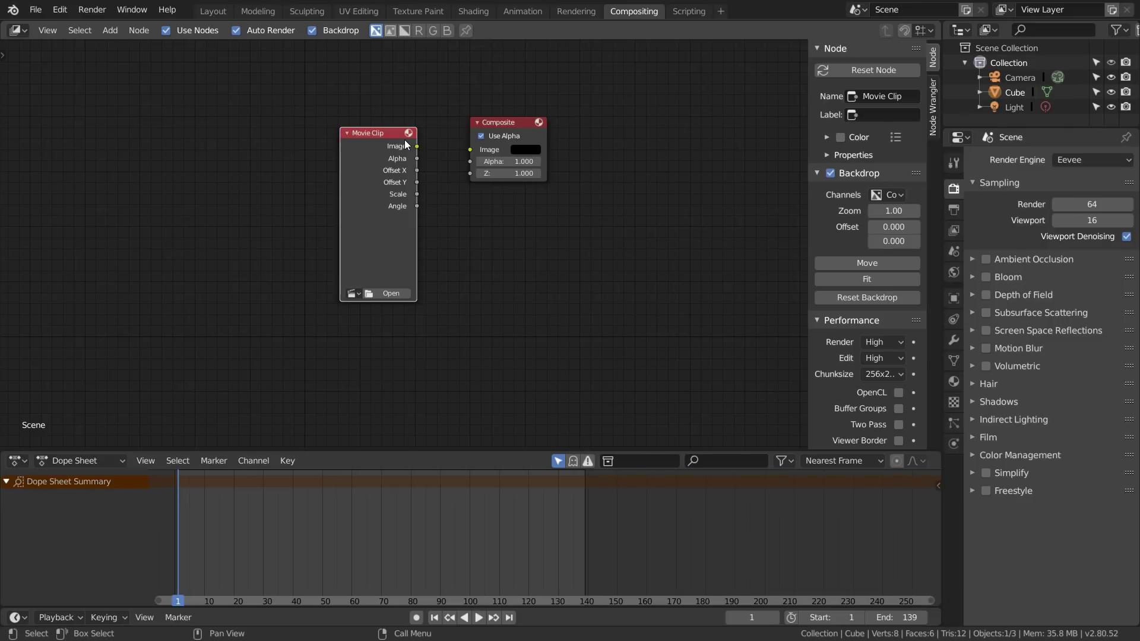
{"action": "left_click_drag", "start_coordinate": [417, 146], "coordinate": [420, 149]}
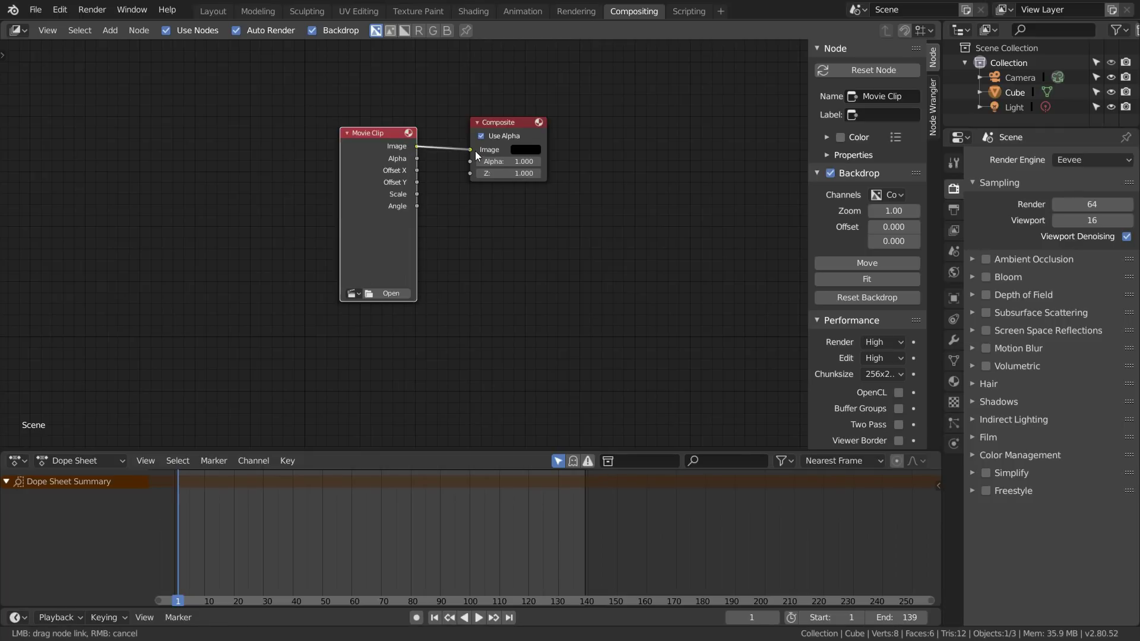
{"action": "left_click_drag", "start_coordinate": [475, 151], "coordinate": [474, 151]}
Add a Viewer node fed by the Movie Clip image output
{"action": "key", "text": "shift+a"}
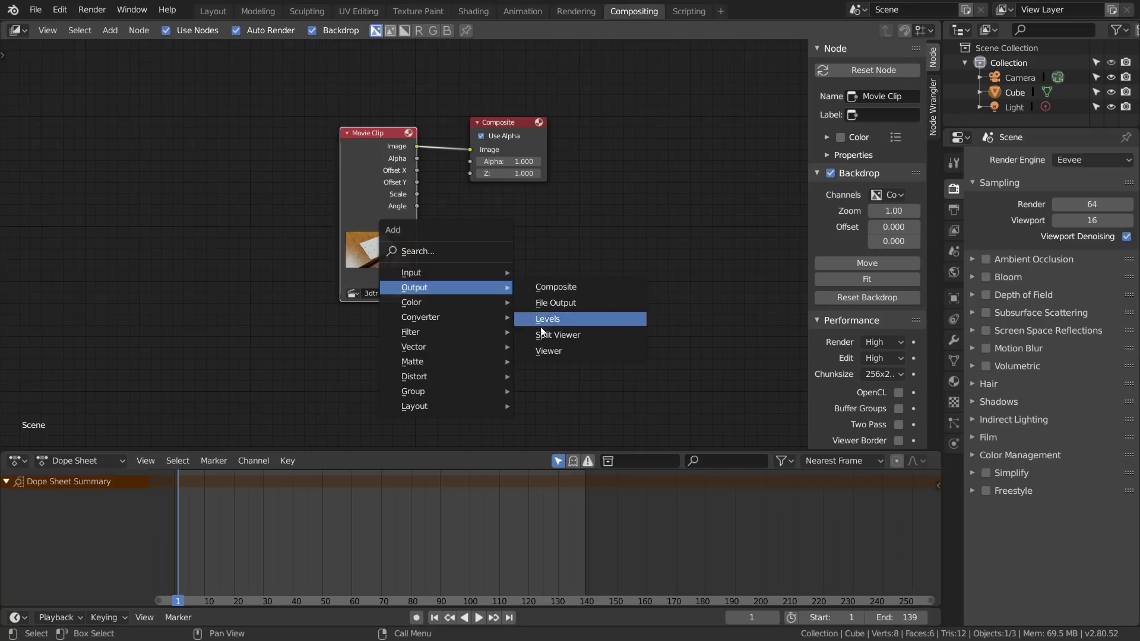
{"action": "left_click", "coordinate": [548, 350]}
{"action": "left_click", "coordinate": [490, 241]}
{"action": "left_click_drag", "start_coordinate": [417, 147], "coordinate": [489, 248]}
Scrub the footage to frame 70 and set output to JPEG at 100% quality
{"action": "left_click", "coordinate": [231, 542]}
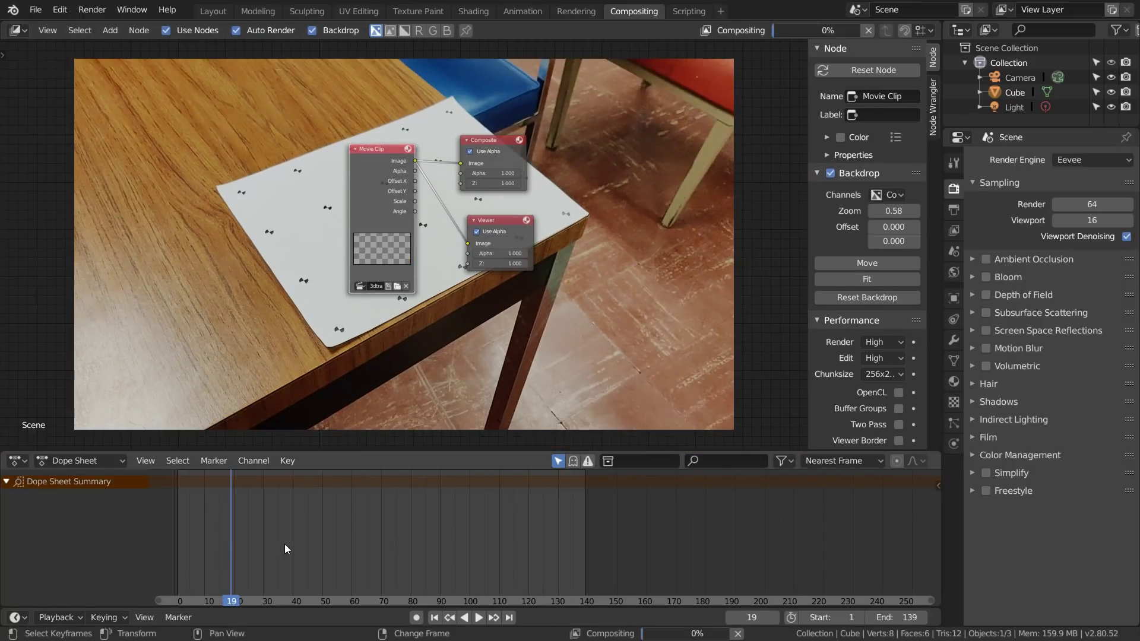
{"action": "left_click_drag", "start_coordinate": [283, 544], "coordinate": [380, 561]}
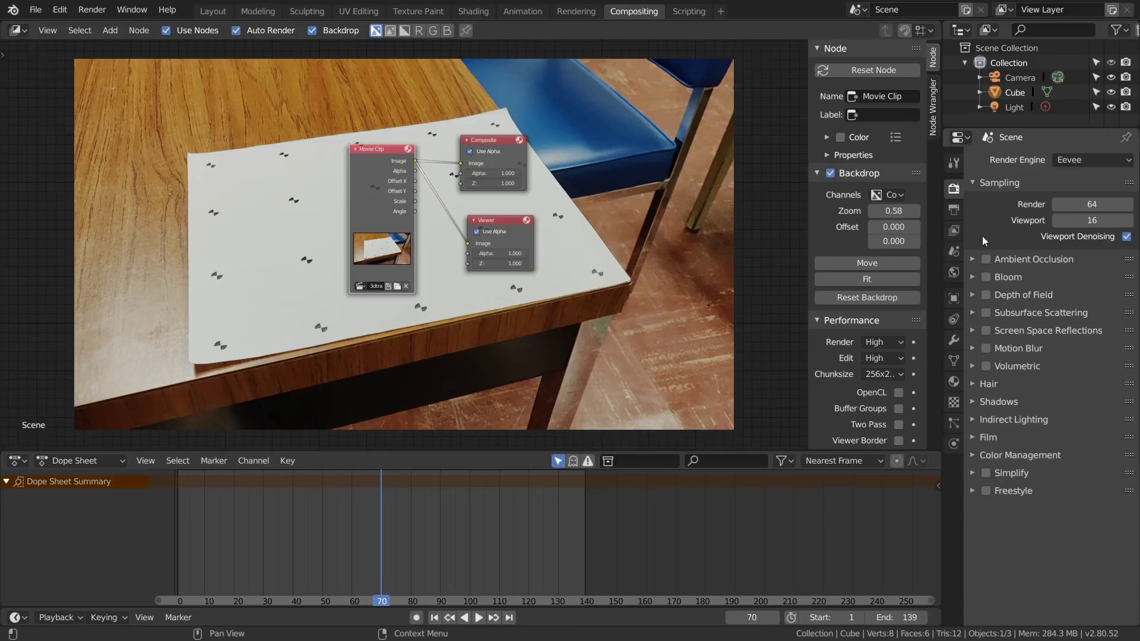
{"action": "left_click", "coordinate": [952, 212]}
{"action": "left_click", "coordinate": [1072, 508]}
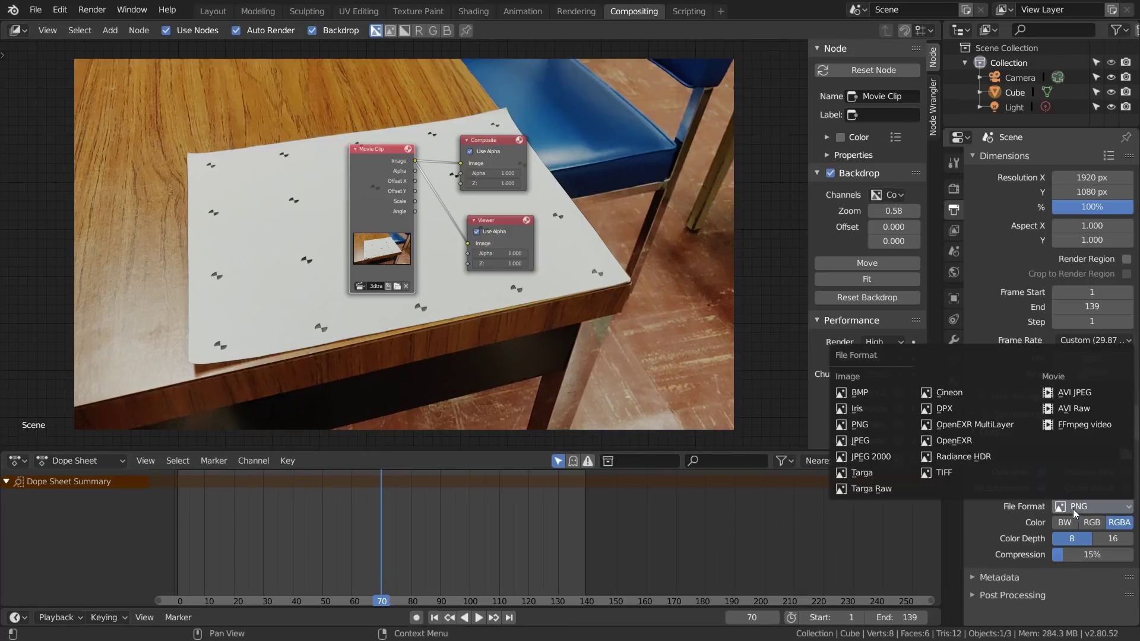
{"action": "left_click", "coordinate": [867, 438]}
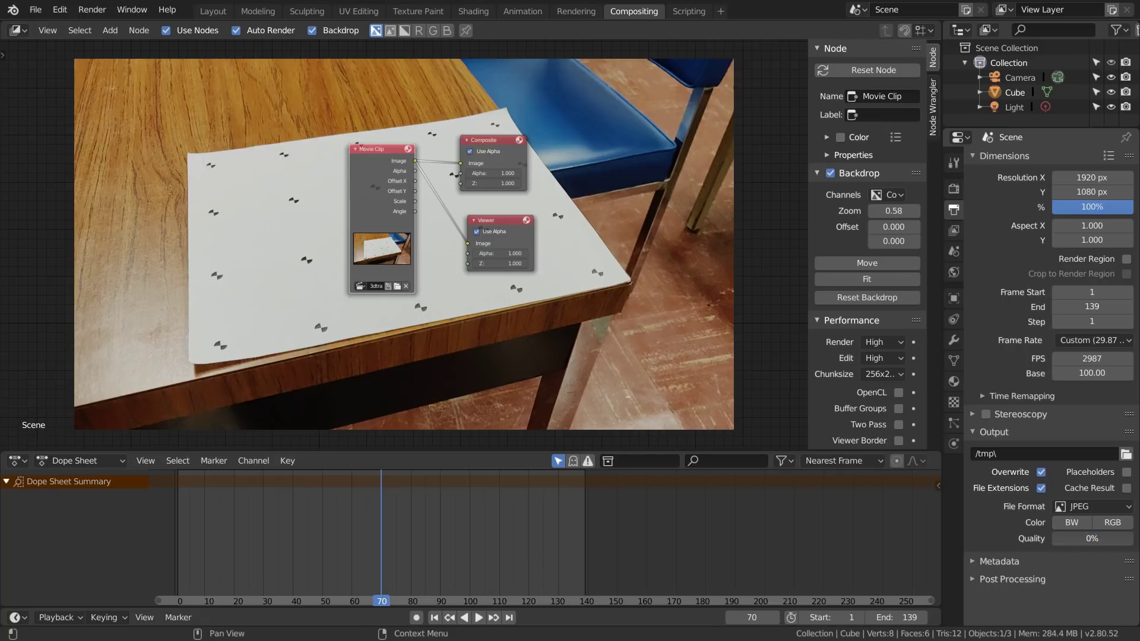
{"action": "left_click_drag", "start_coordinate": [1096, 537], "coordinate": [1135, 538]}
Set the output path to a new Desktop\sequence folder and render the animation
{"action": "left_click", "coordinate": [1126, 453]}
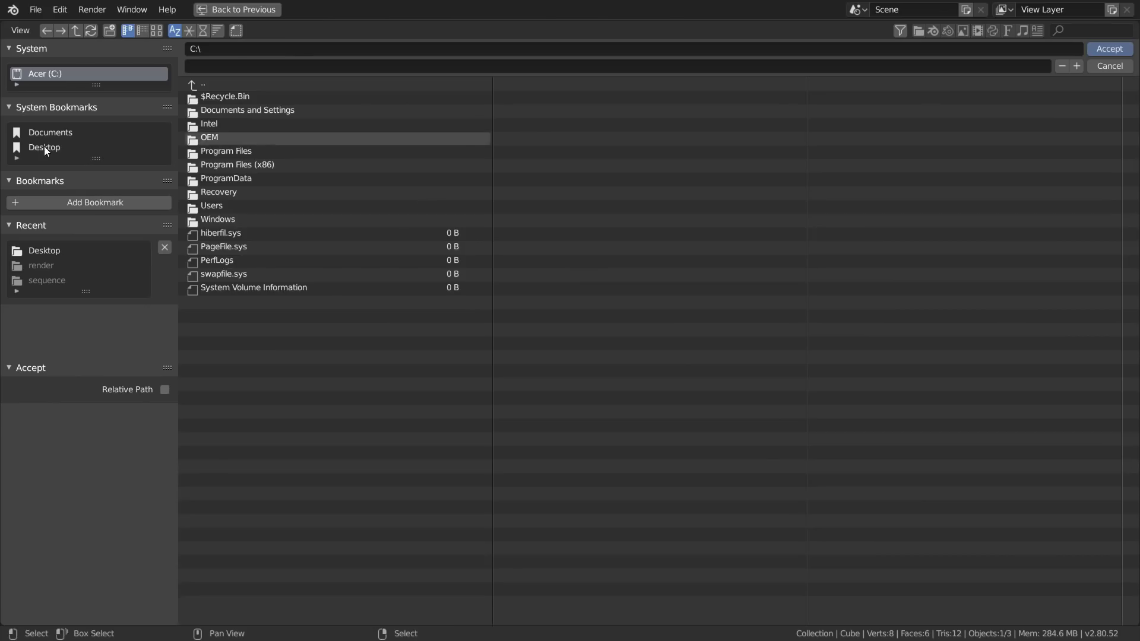
{"action": "left_click", "coordinate": [44, 147]}
{"action": "type", "text": "isequence"}
{"action": "key", "text": "Return"}
{"action": "double_click", "coordinate": [217, 136]}
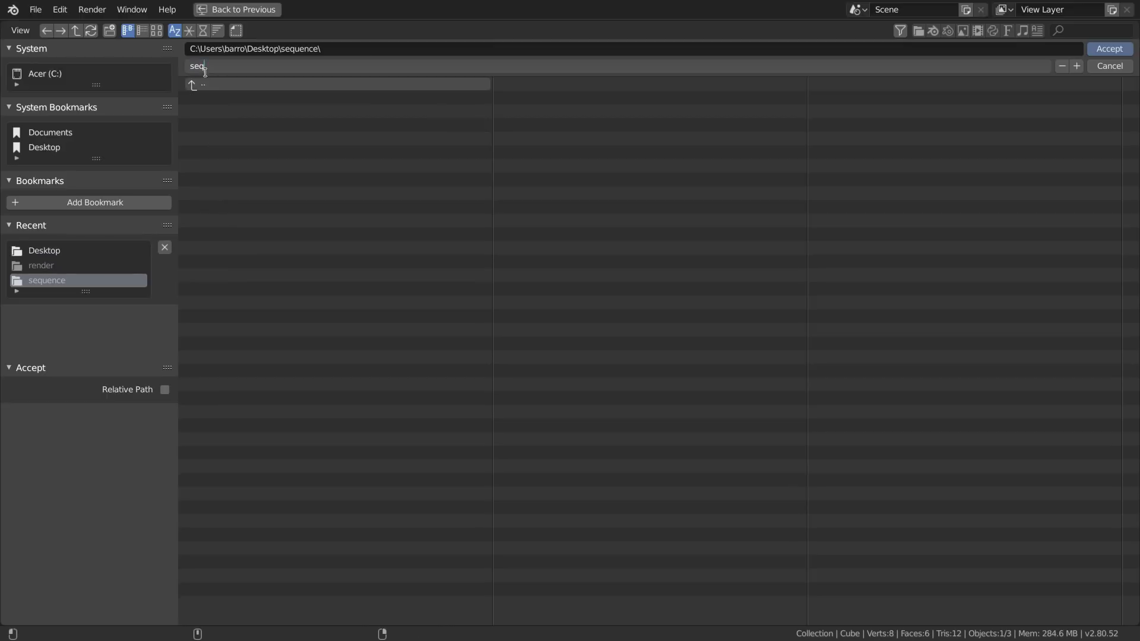
{"action": "left_click", "coordinate": [1110, 50]}
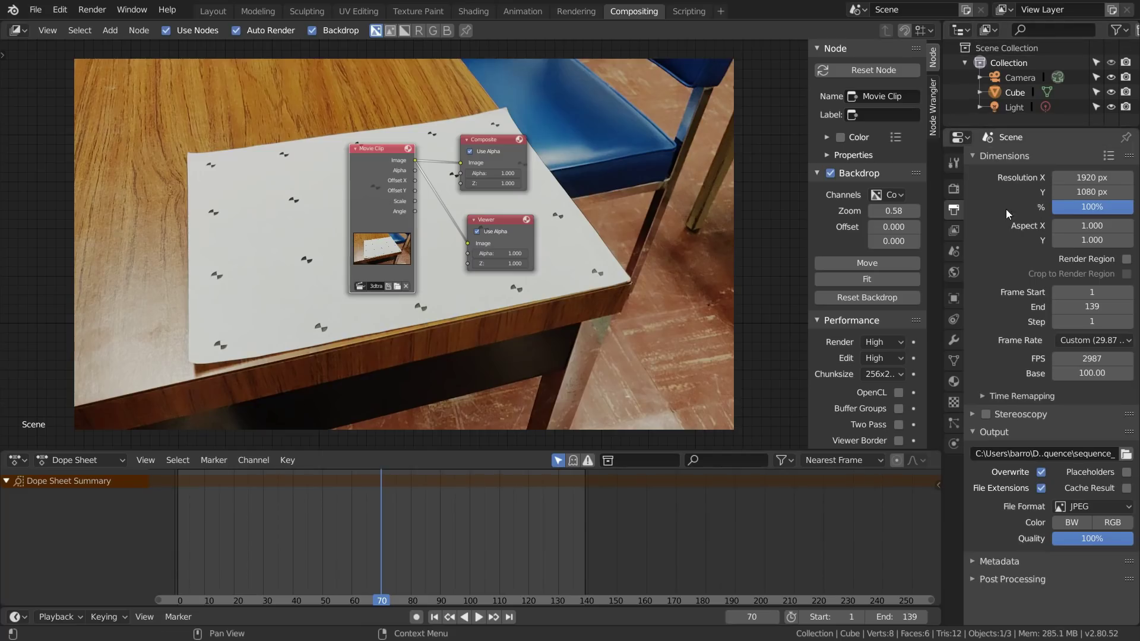
{"action": "key", "text": "ctrl+F12"}
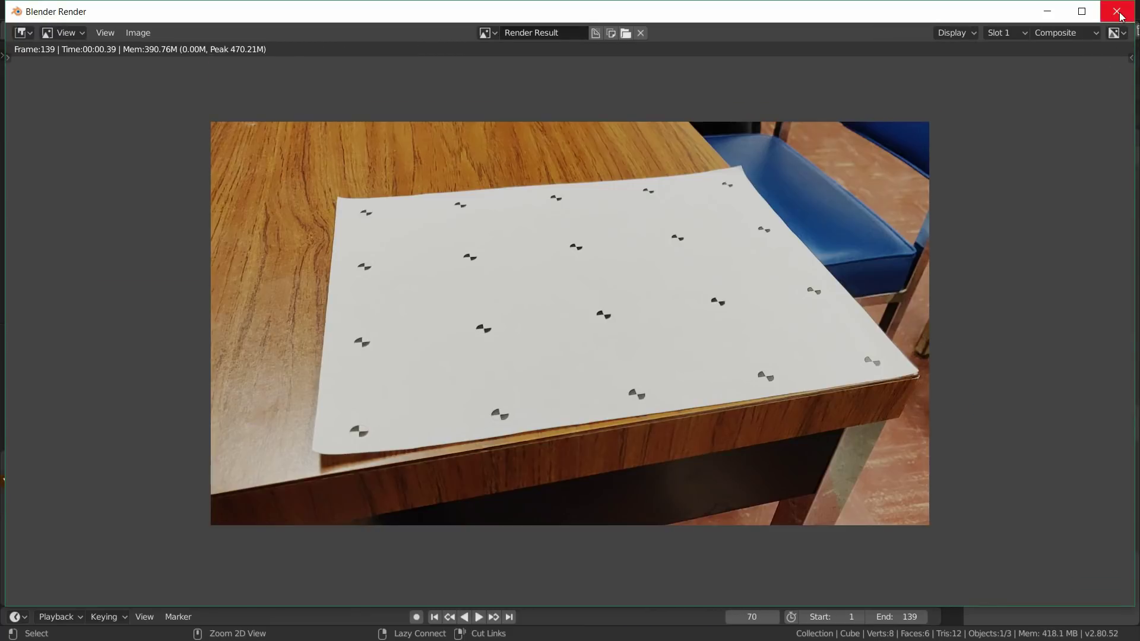
Close the render window and start a new General scene
{"action": "left_click", "coordinate": [1115, 10]}
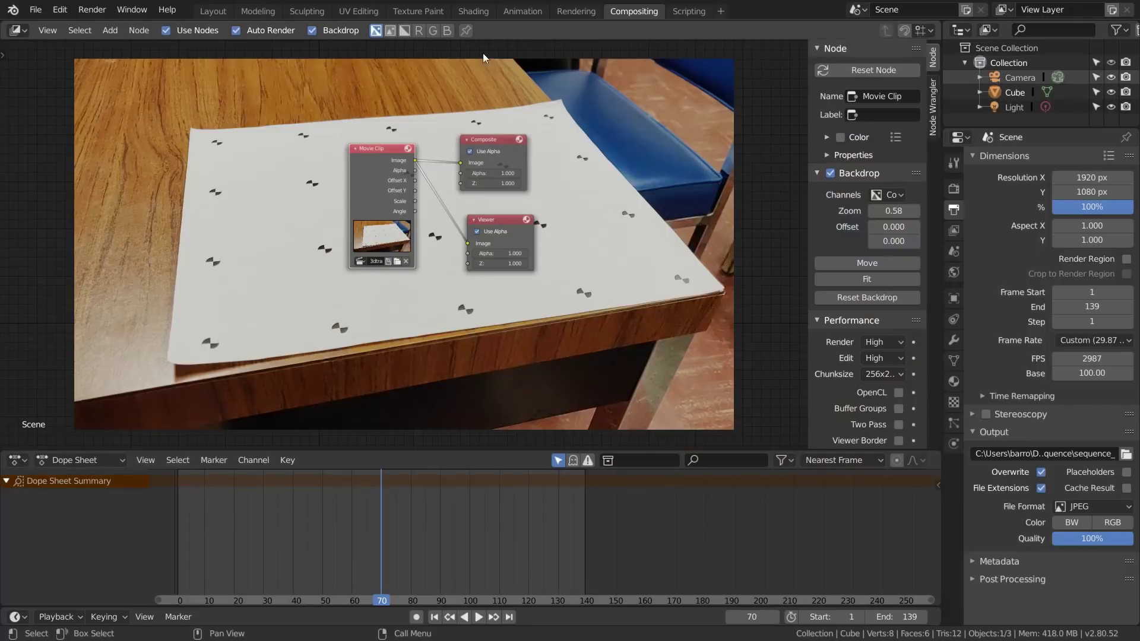
{"action": "left_click", "coordinate": [36, 11]}
{"action": "mouse_move", "coordinate": [55, 27]}
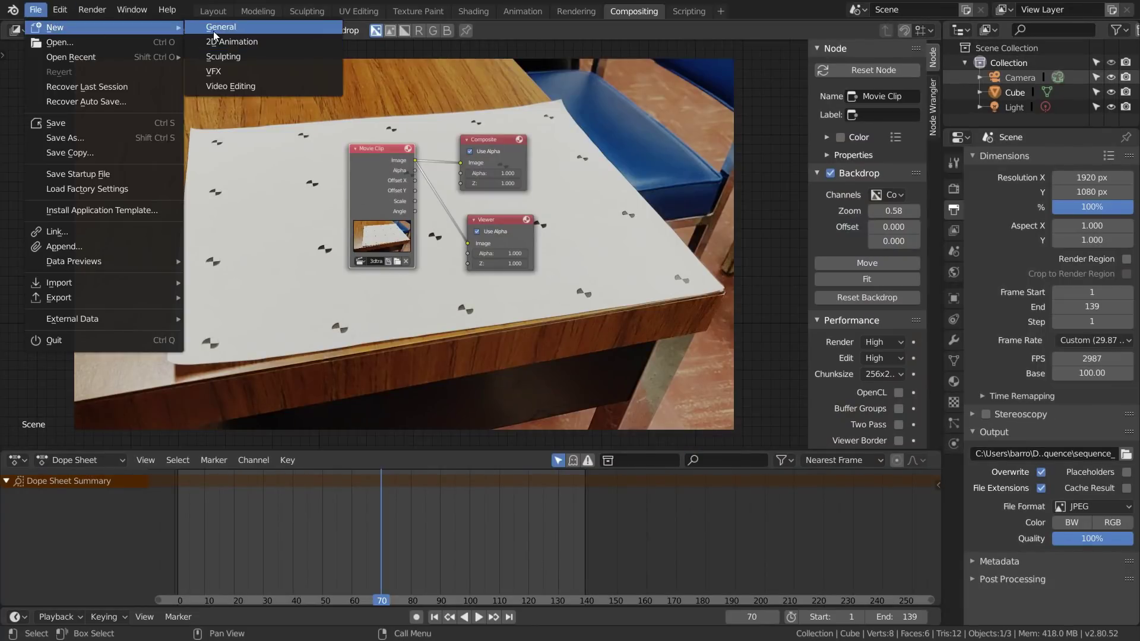
{"action": "left_click", "coordinate": [218, 27]}
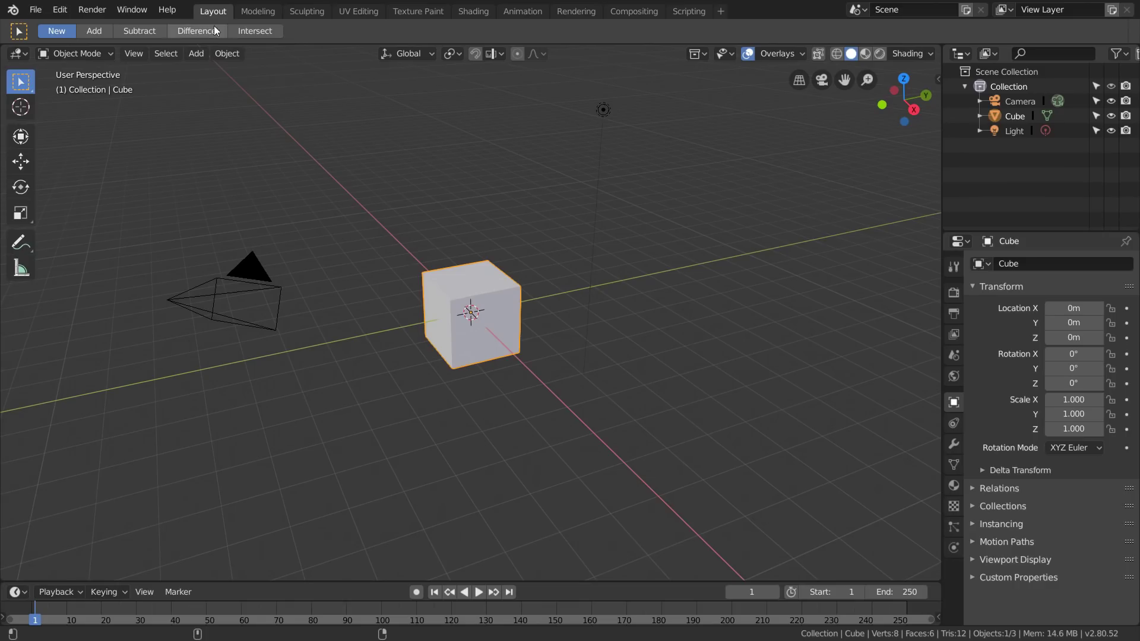
Load every frame in Desktop\sequence as a clip in the Movie Clip Editor
{"action": "left_click", "coordinate": [18, 54]}
{"action": "left_click", "coordinate": [107, 221]}
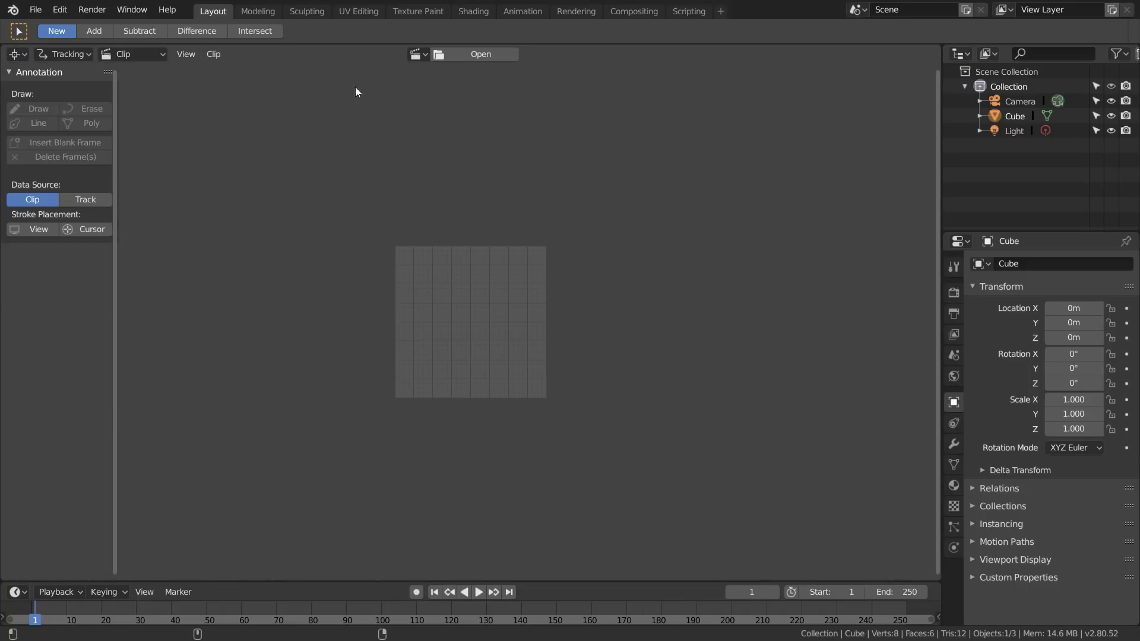
{"action": "left_click", "coordinate": [447, 59]}
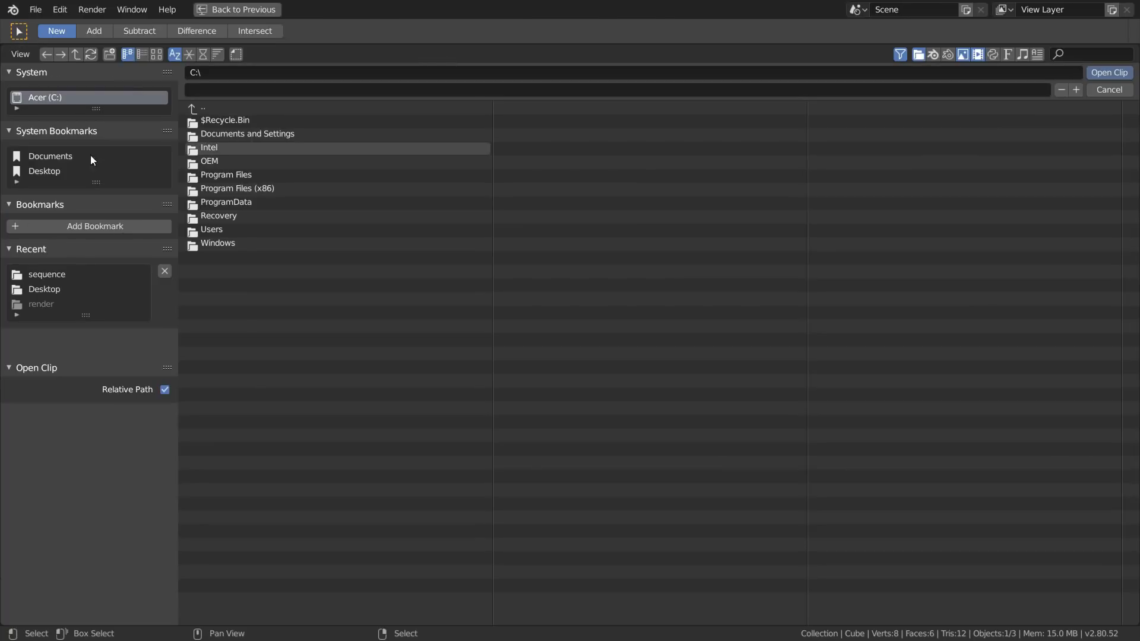
{"action": "left_click", "coordinate": [61, 171]}
{"action": "left_click", "coordinate": [201, 162]}
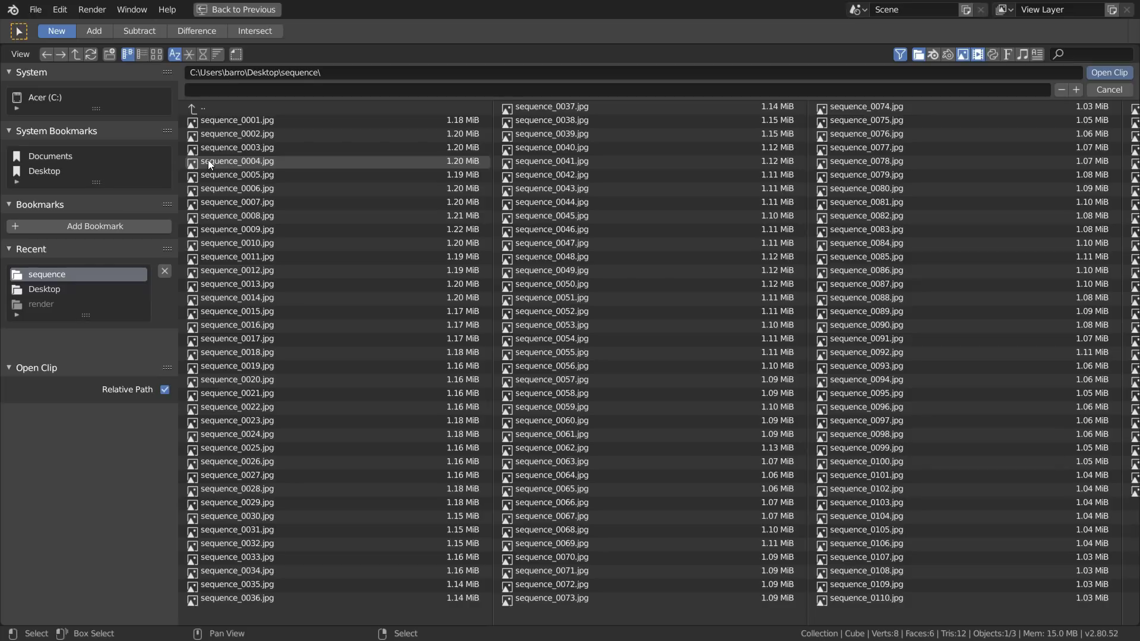
{"action": "key", "text": "a"}
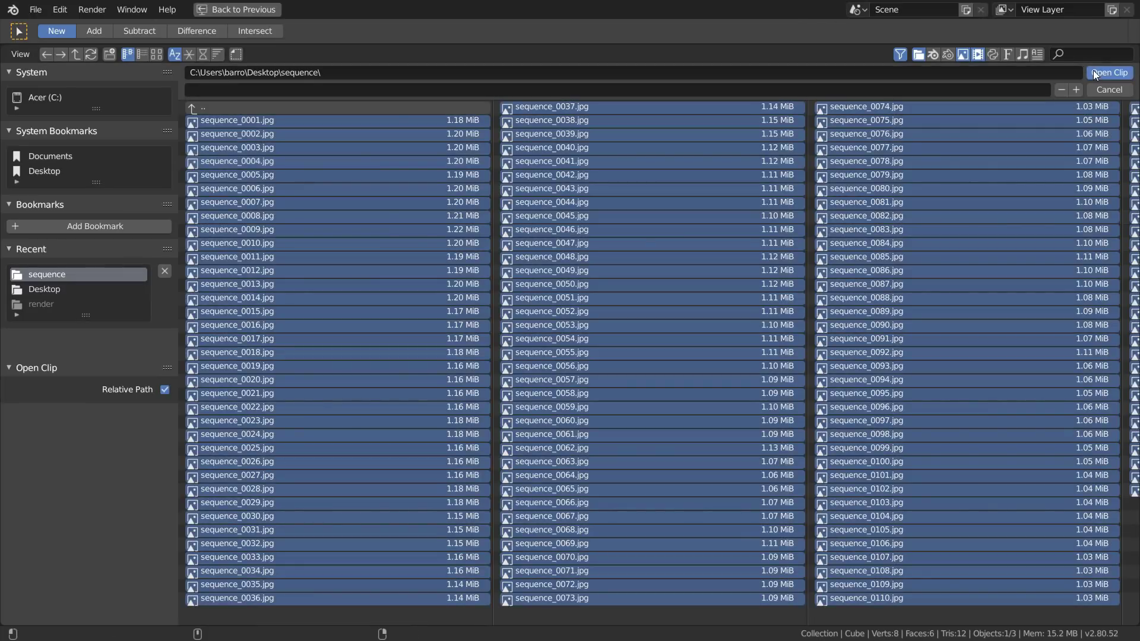
{"action": "left_click", "coordinate": [1094, 71]}
Set the frame rate to 30 fps and match the scene range to the clip's 139 frames
{"action": "key", "text": "f"}
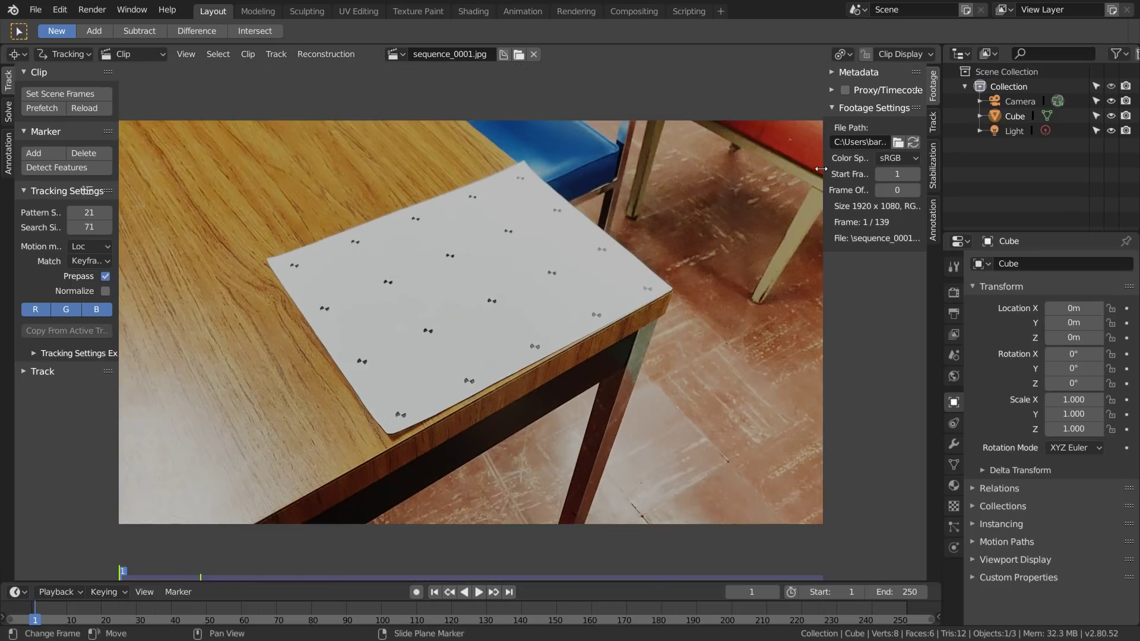
{"action": "left_click_drag", "start_coordinate": [821, 169], "coordinate": [784, 195]}
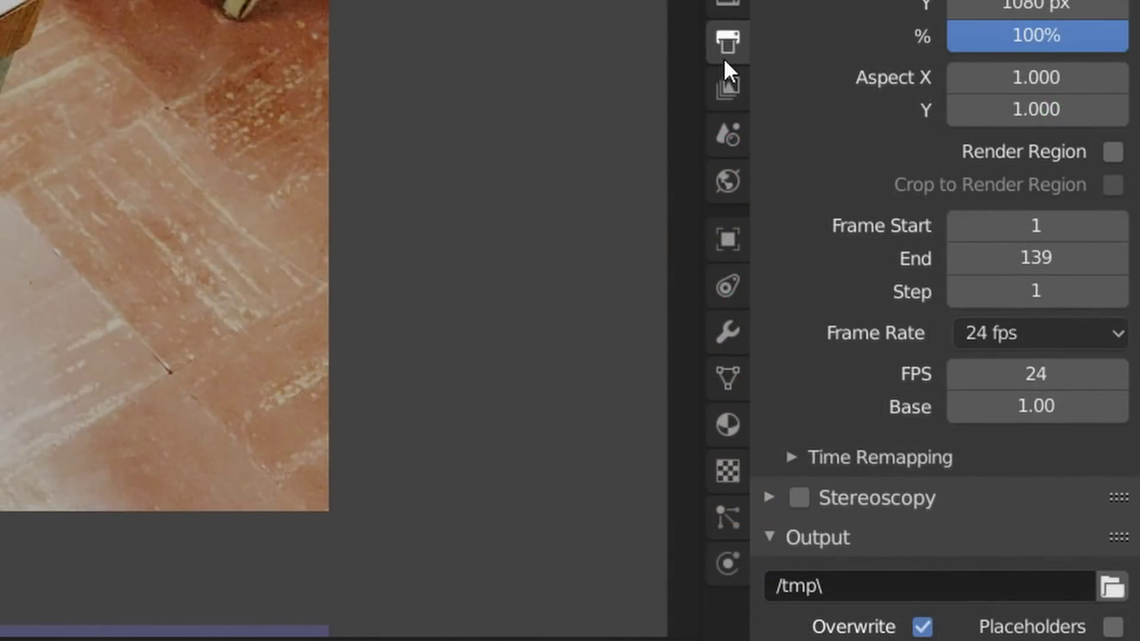
{"action": "left_click", "coordinate": [969, 333]}
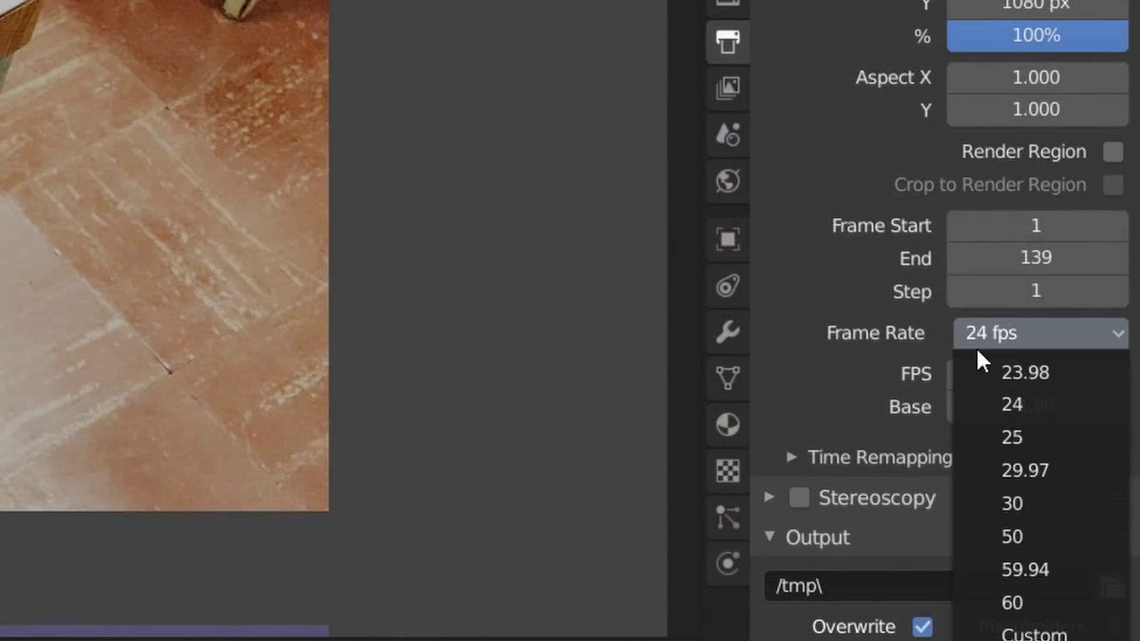
{"action": "left_click", "coordinate": [1018, 504]}
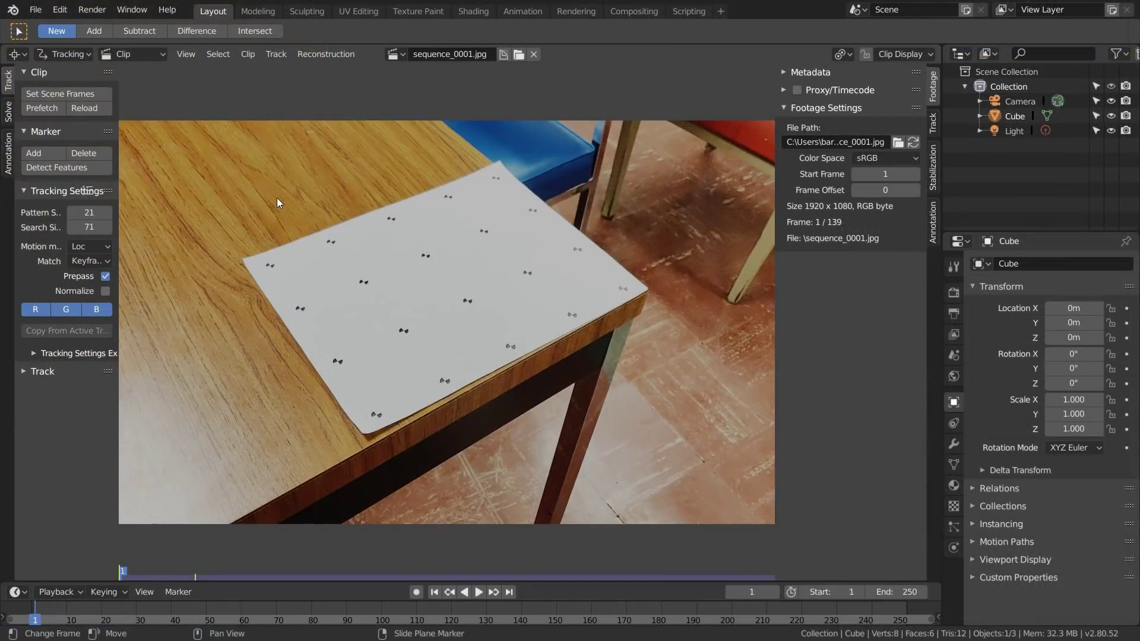
{"action": "left_click", "coordinate": [81, 91]}
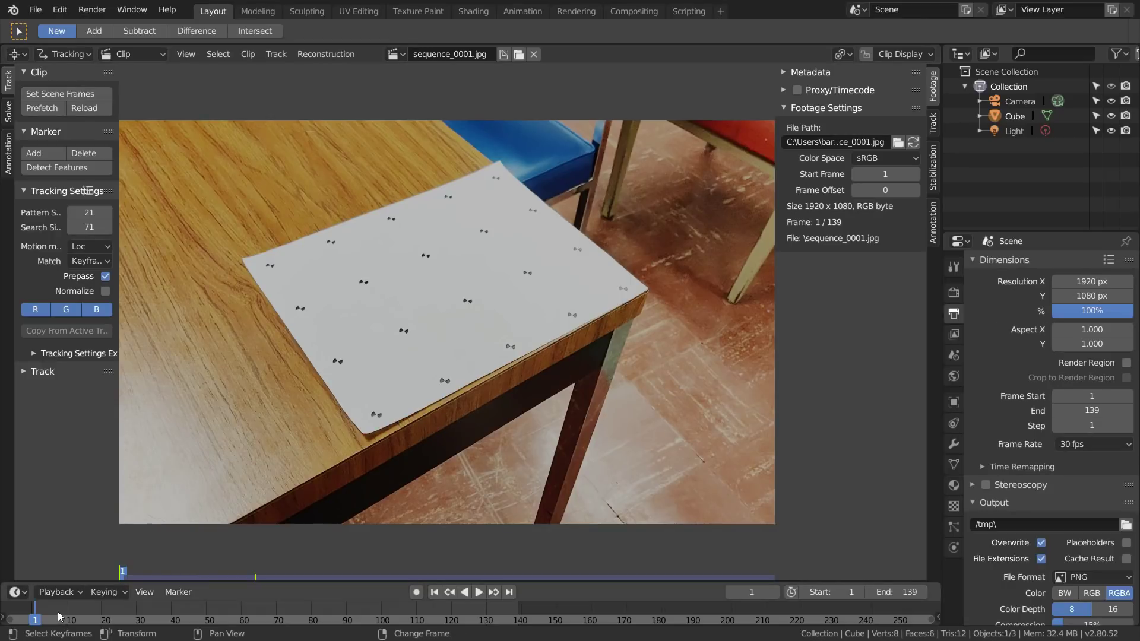
Play through the footage, then stop and return to frame 1
{"action": "key", "text": "space"}
{"action": "left_click_drag", "start_coordinate": [165, 621], "coordinate": [309, 620]}
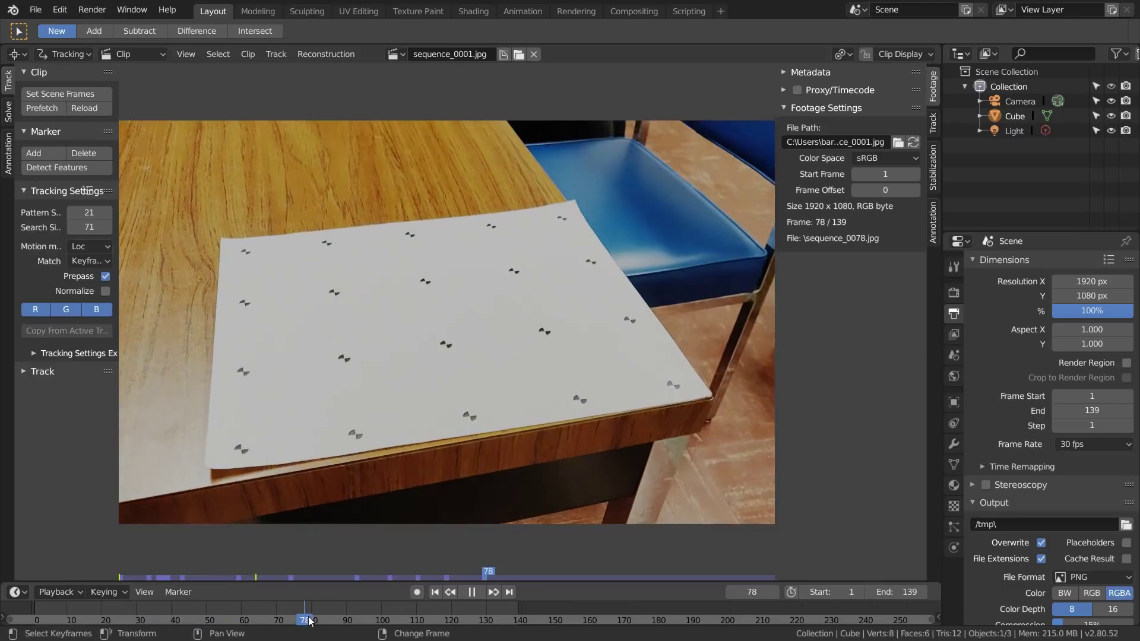
{"action": "key", "text": "space"}
{"action": "key", "text": "shift+Left"}
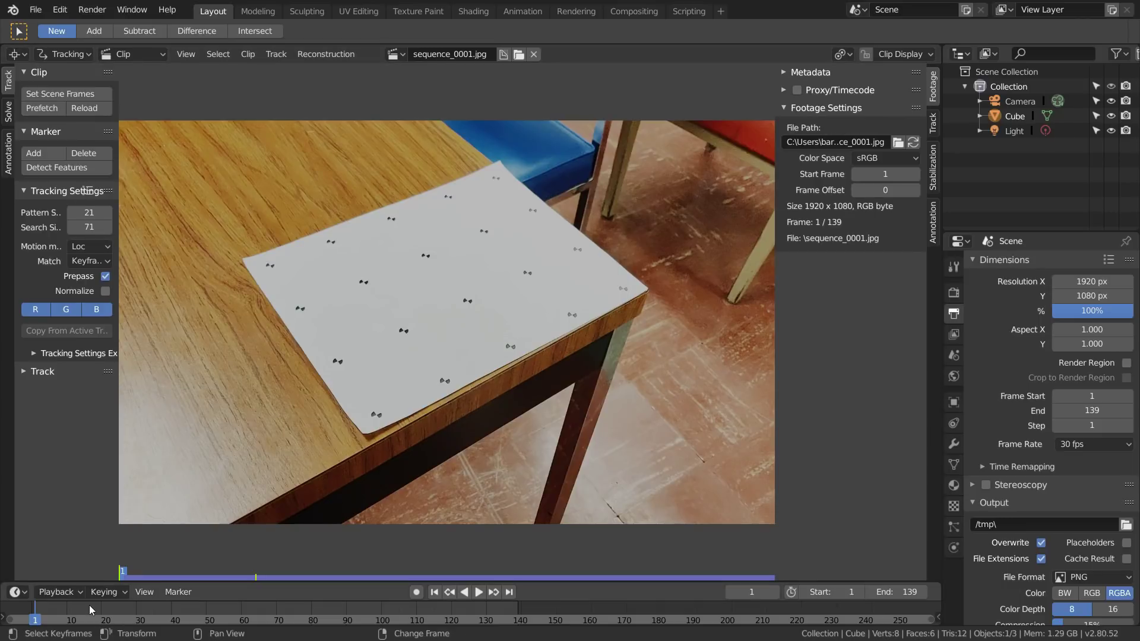
{"action": "key", "text": "space"}
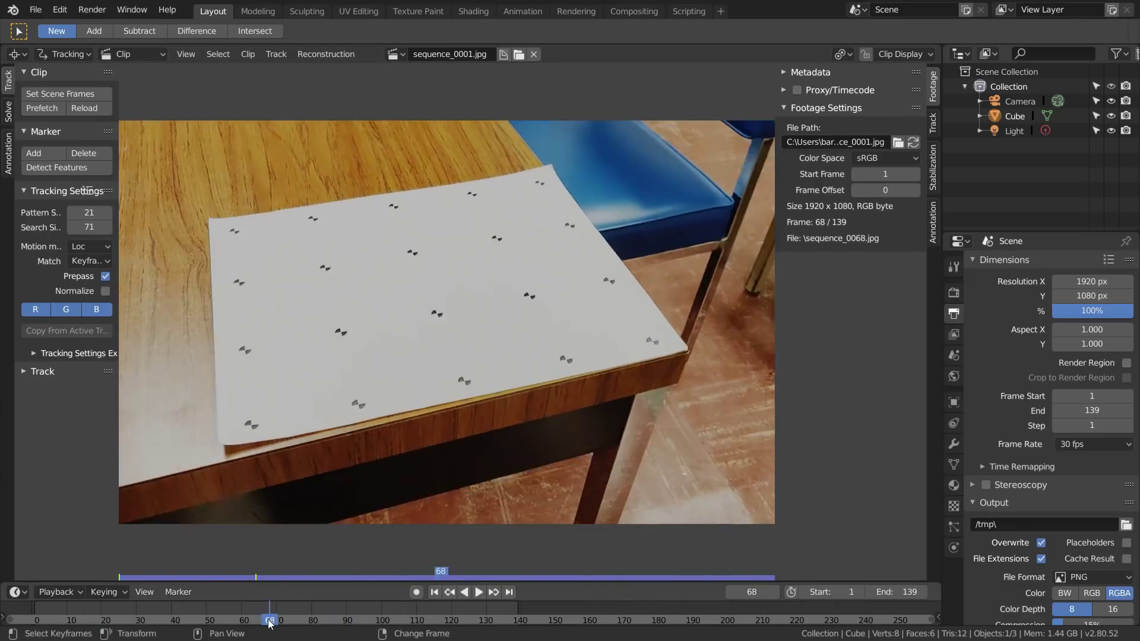
{"action": "key", "text": "Escape"}
{"action": "scroll", "coordinate": [534, 268], "scroll_direction": "up", "scroll_amount": 3}
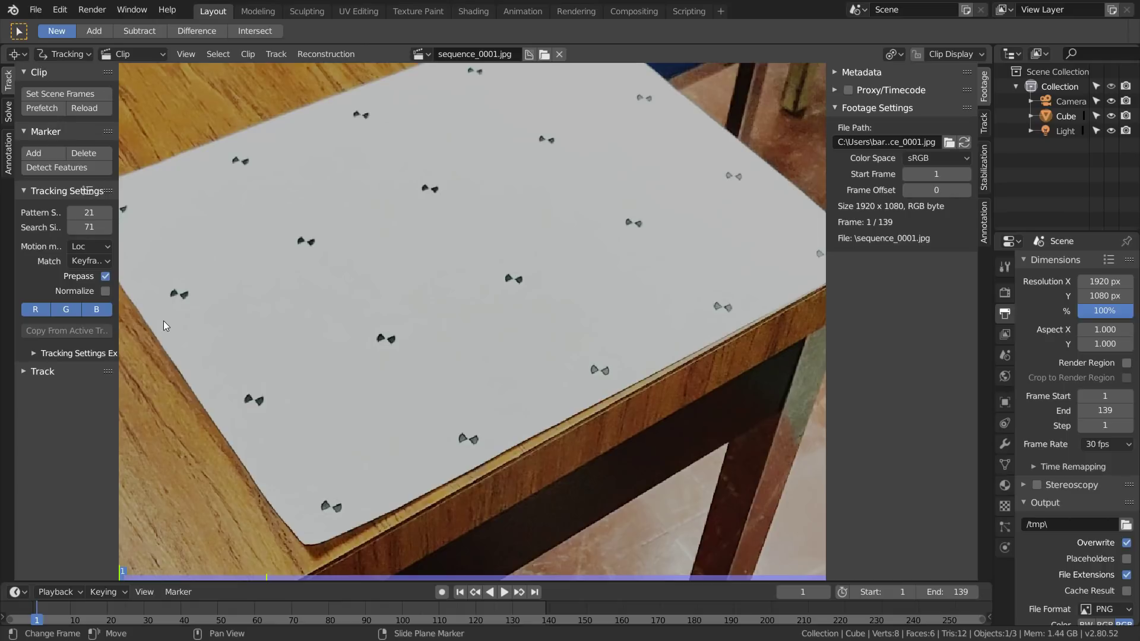
Set the tracker's motion model to Perspective and its minimum correlation to 0.9
{"action": "left_click", "coordinate": [104, 243]}
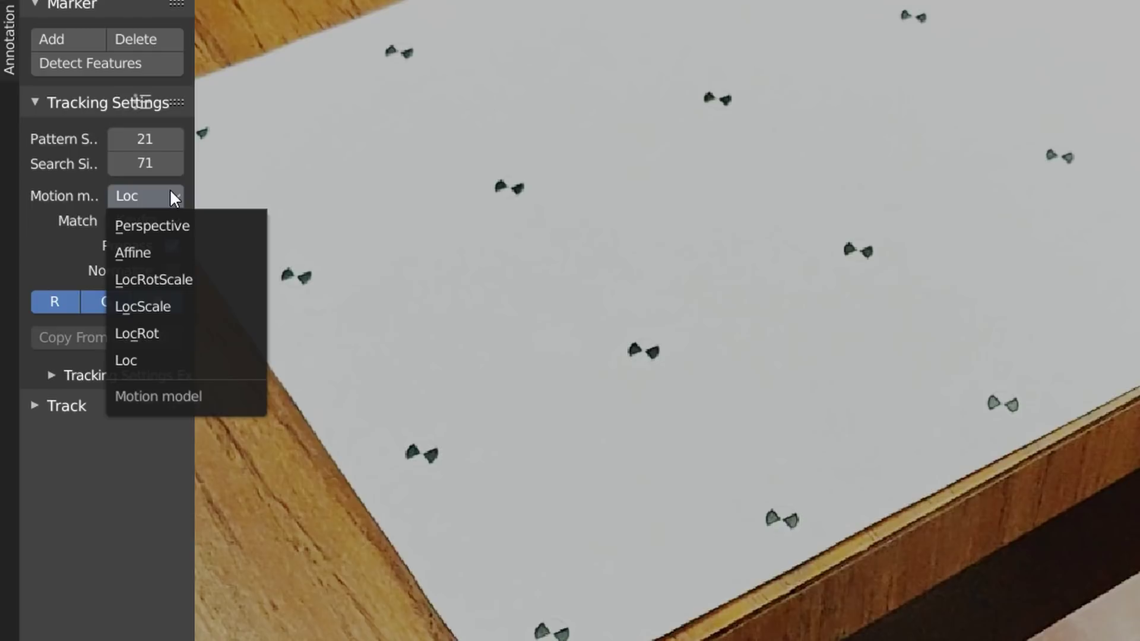
{"action": "left_click", "coordinate": [161, 228]}
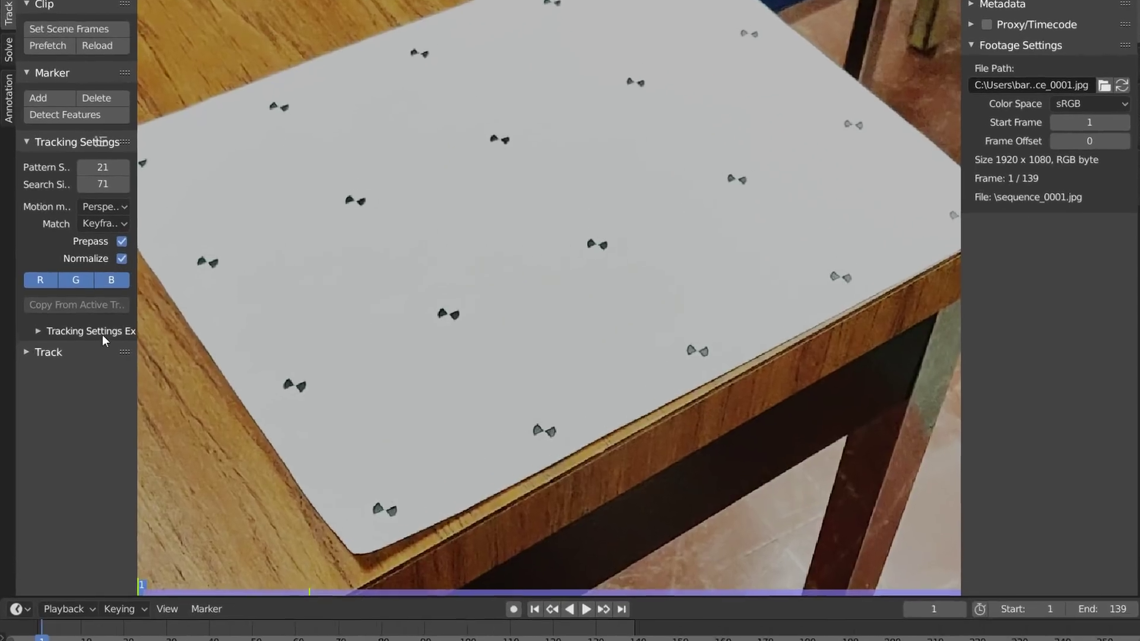
{"action": "left_click", "coordinate": [83, 353]}
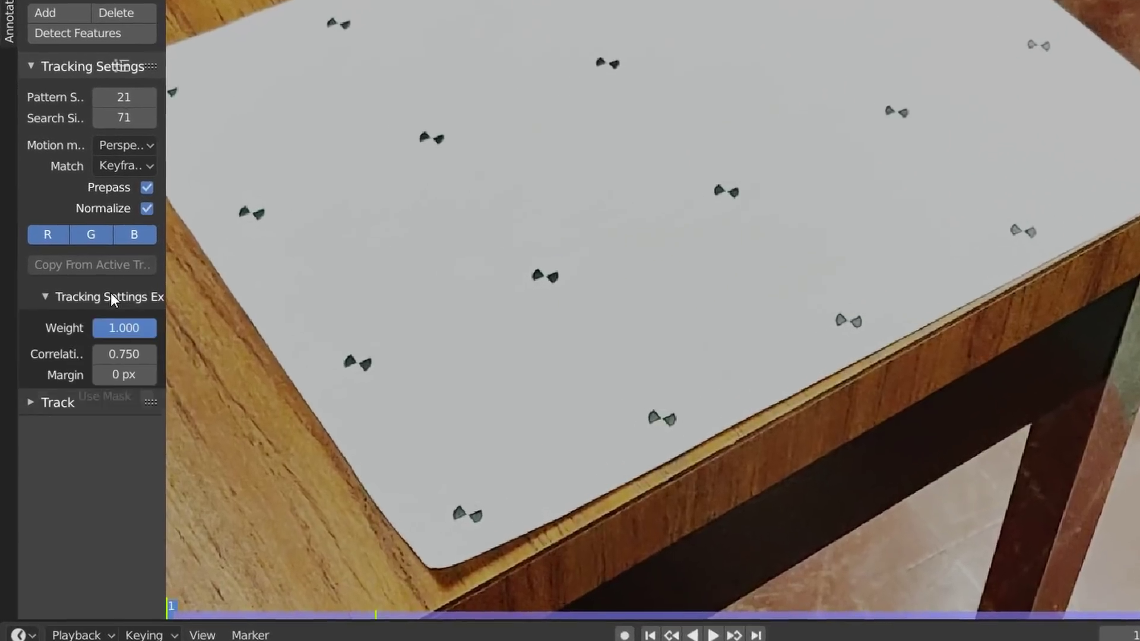
{"action": "left_click", "coordinate": [141, 335]}
{"action": "type", "text": "0.9"}
{"action": "key", "text": "Return"}
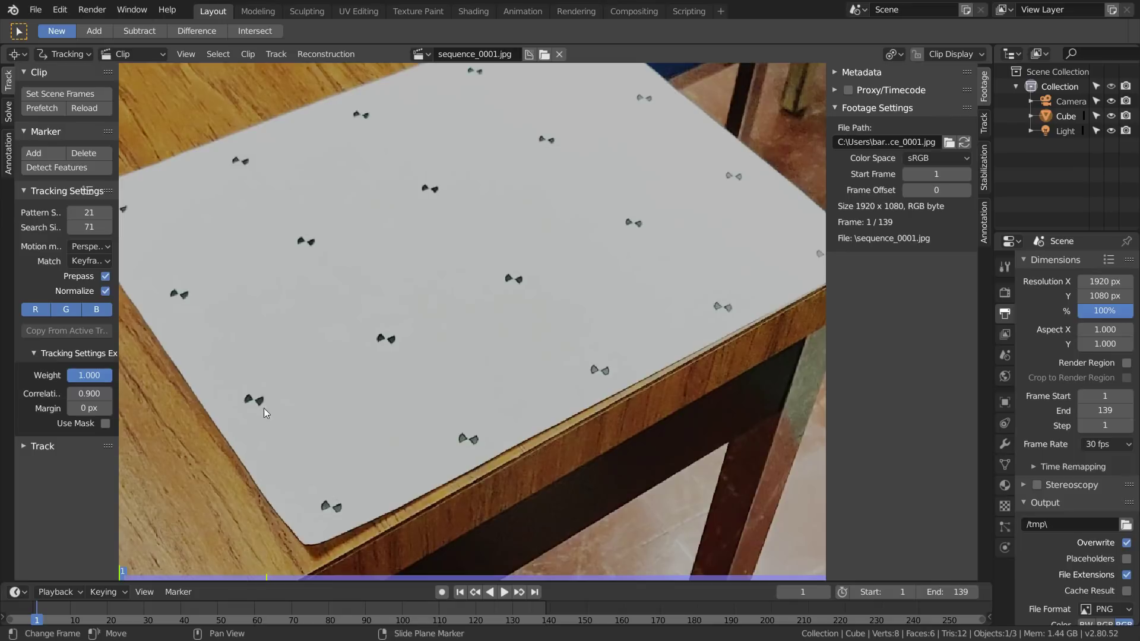
{"action": "scroll", "coordinate": [268, 405], "scroll_direction": "up", "scroll_amount": 4}
{"action": "scroll", "coordinate": [444, 367], "scroll_direction": "up", "scroll_amount": 3}
Place a tracking marker on a paper mark and centre it using the track preview
{"action": "middle_click_drag", "start_coordinate": [207, 357], "coordinate": [348, 380]}
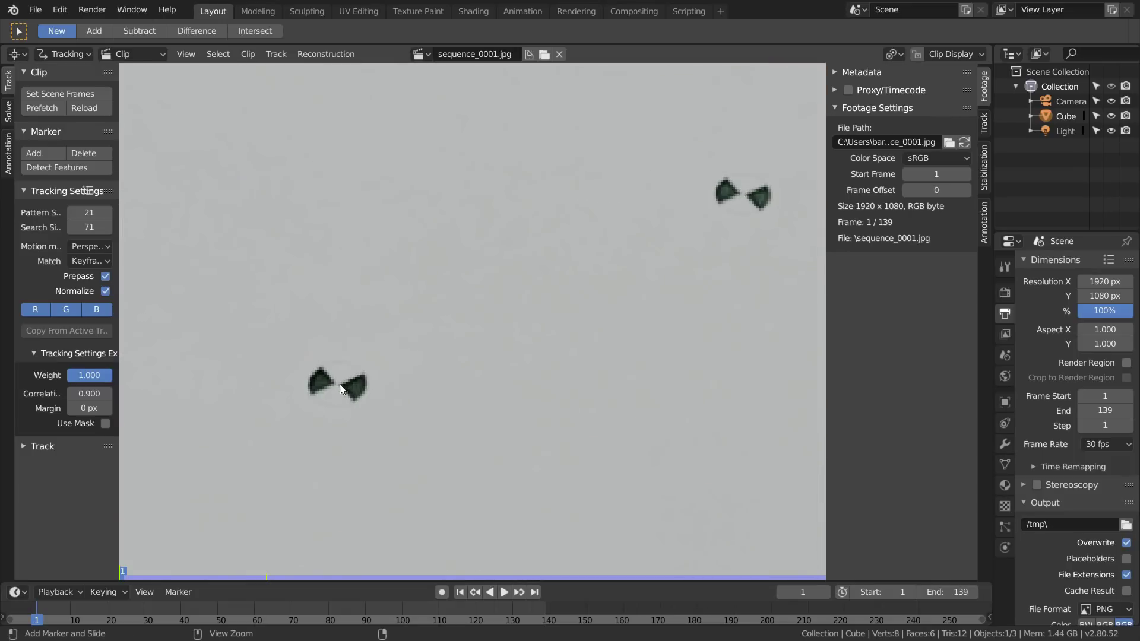
{"action": "left_click", "coordinate": [339, 383], "text": "ctrl"}
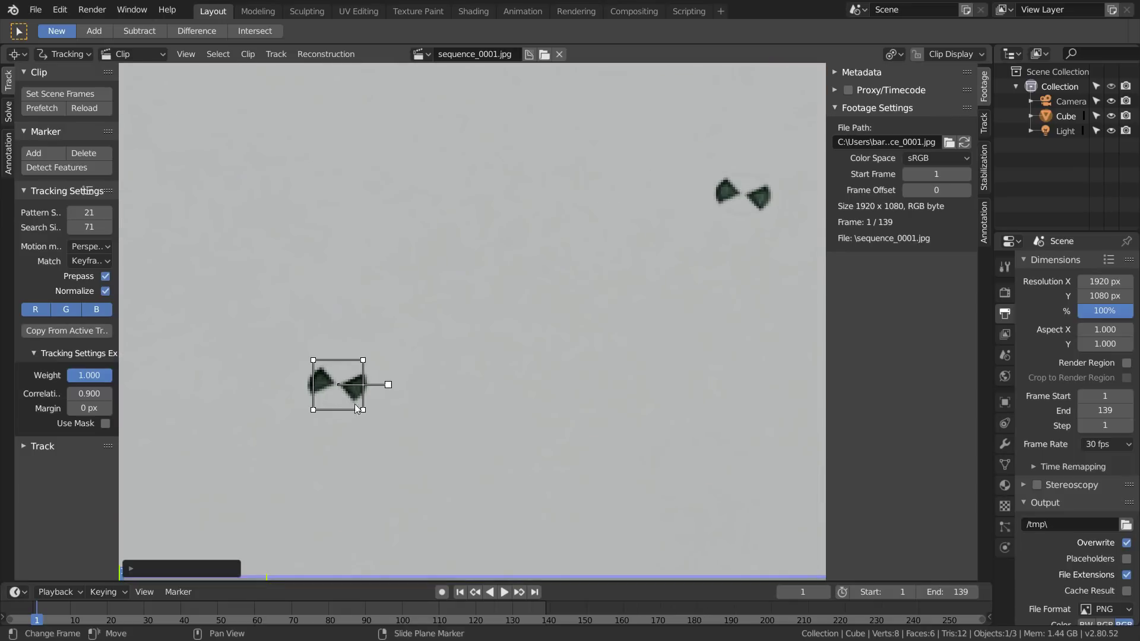
{"action": "left_click", "coordinate": [985, 121]}
{"action": "left_click_drag", "start_coordinate": [912, 184], "coordinate": [902, 273]}
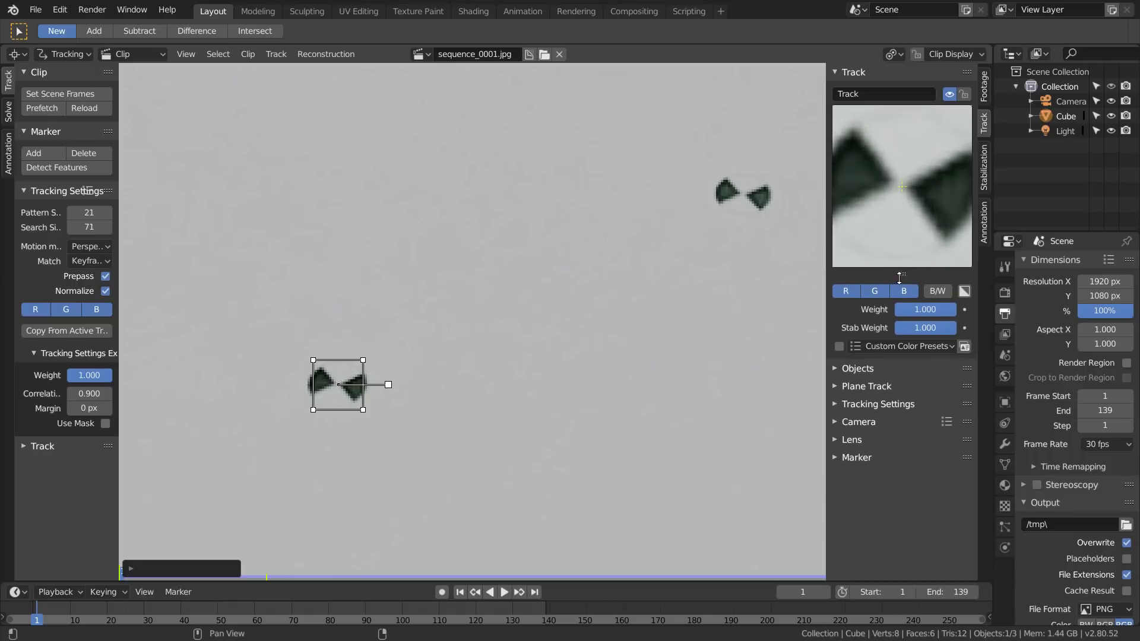
{"action": "left_click_drag", "start_coordinate": [902, 186], "coordinate": [889, 186]}
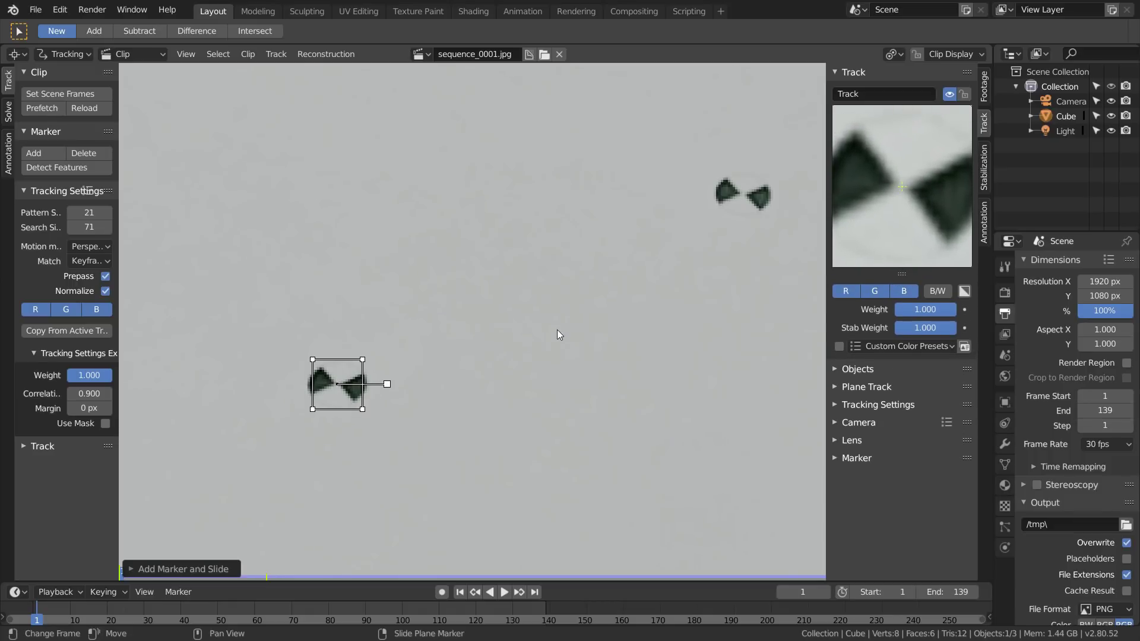
Enlarge the marker's pattern area, then widen its search area
{"action": "key", "text": "s"}
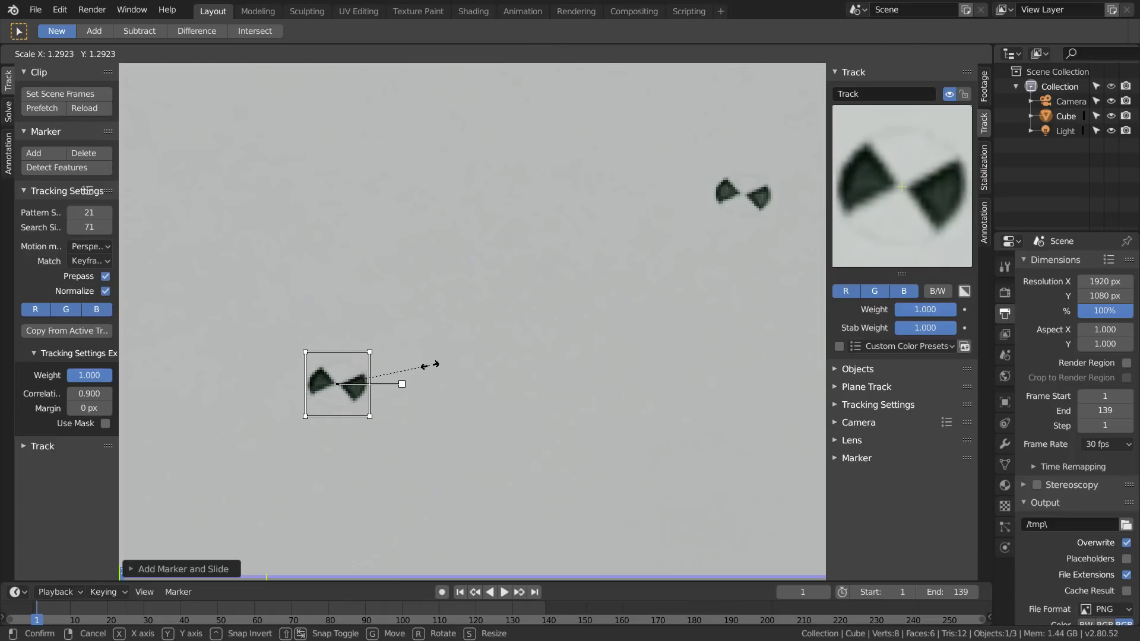
{"action": "left_click", "coordinate": [430, 366]}
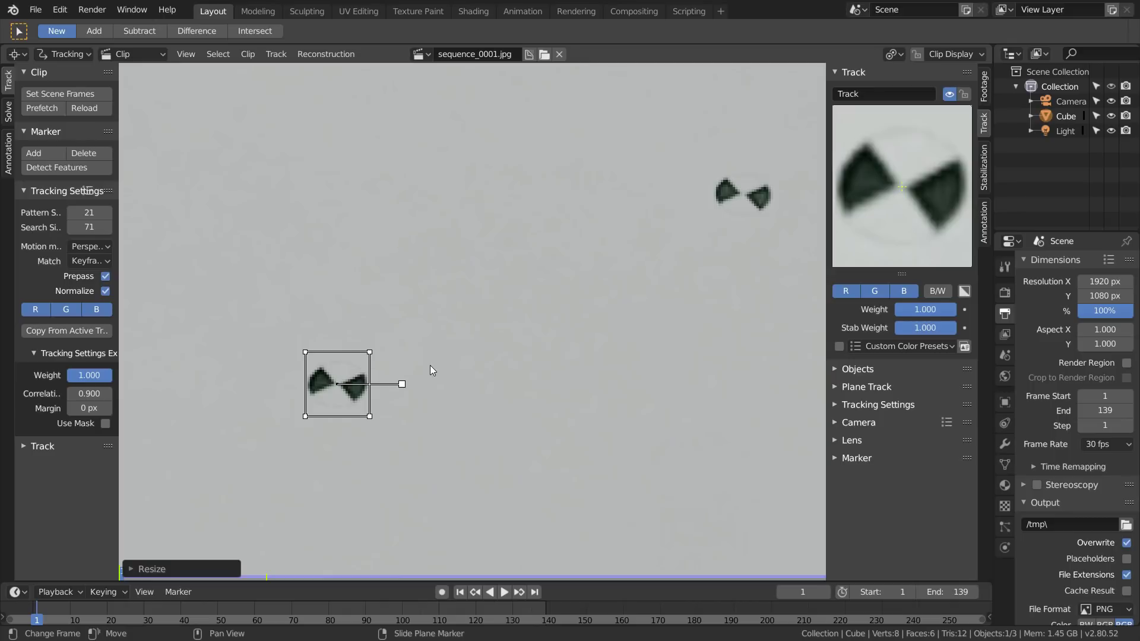
{"action": "key", "text": "alt"}
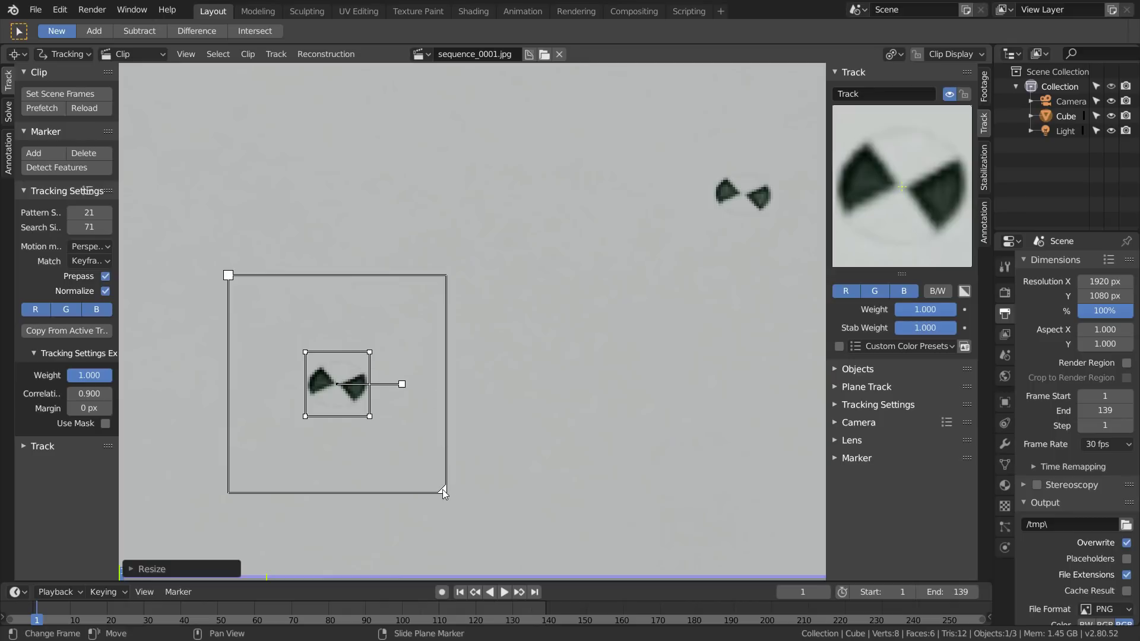
{"action": "left_click_drag", "start_coordinate": [443, 489], "coordinate": [449, 493]}
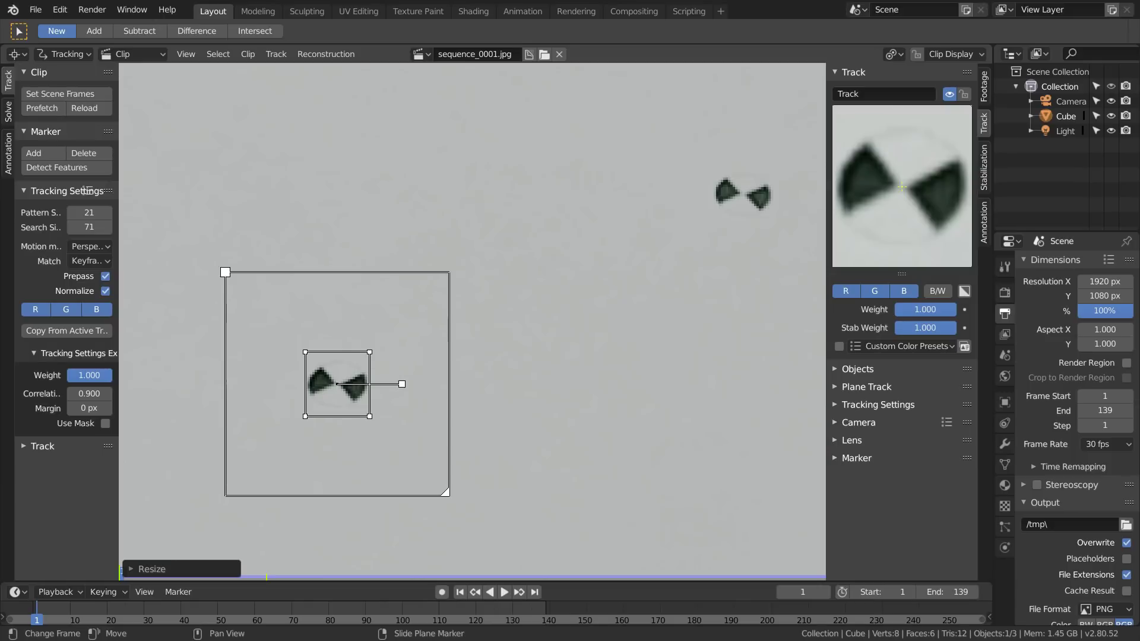
Enlarge the first marker's search area and track it forward to the last frame, with view lock on
{"action": "left_click_drag", "start_coordinate": [448, 492], "coordinate": [442, 478]}
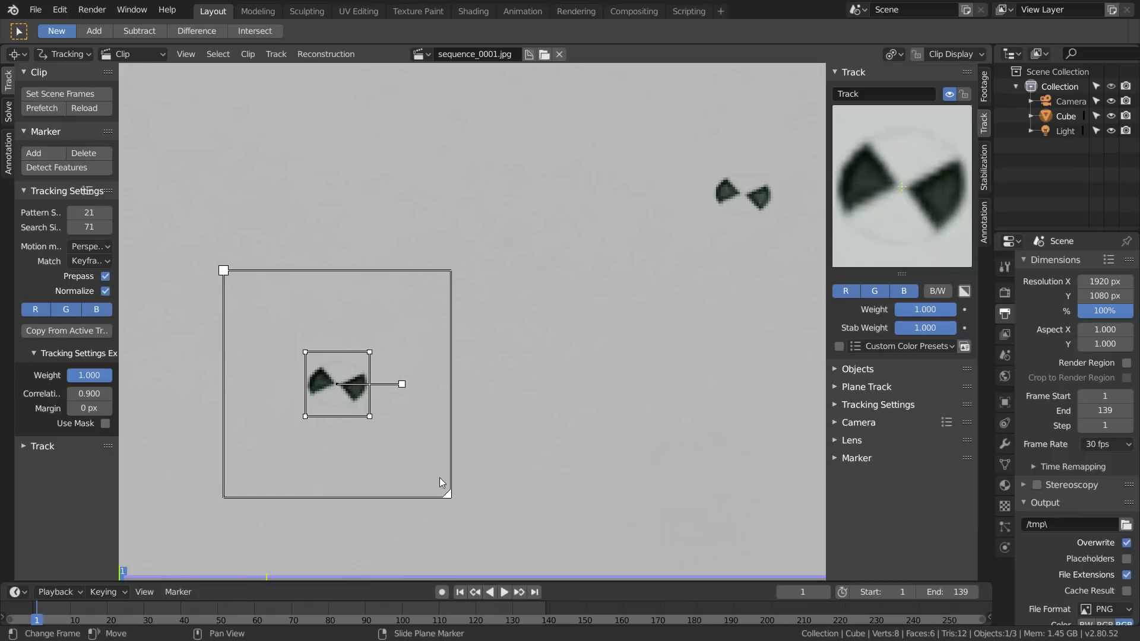
{"action": "middle_click_drag", "start_coordinate": [380, 406], "coordinate": [413, 392]}
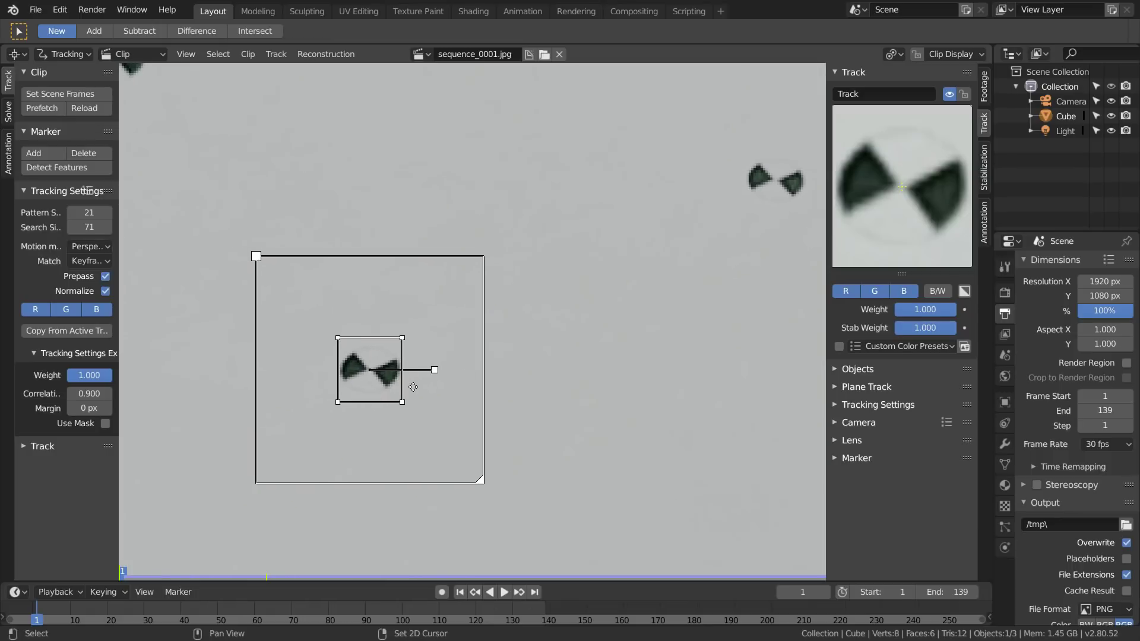
{"action": "key", "text": "ctrl+t"}
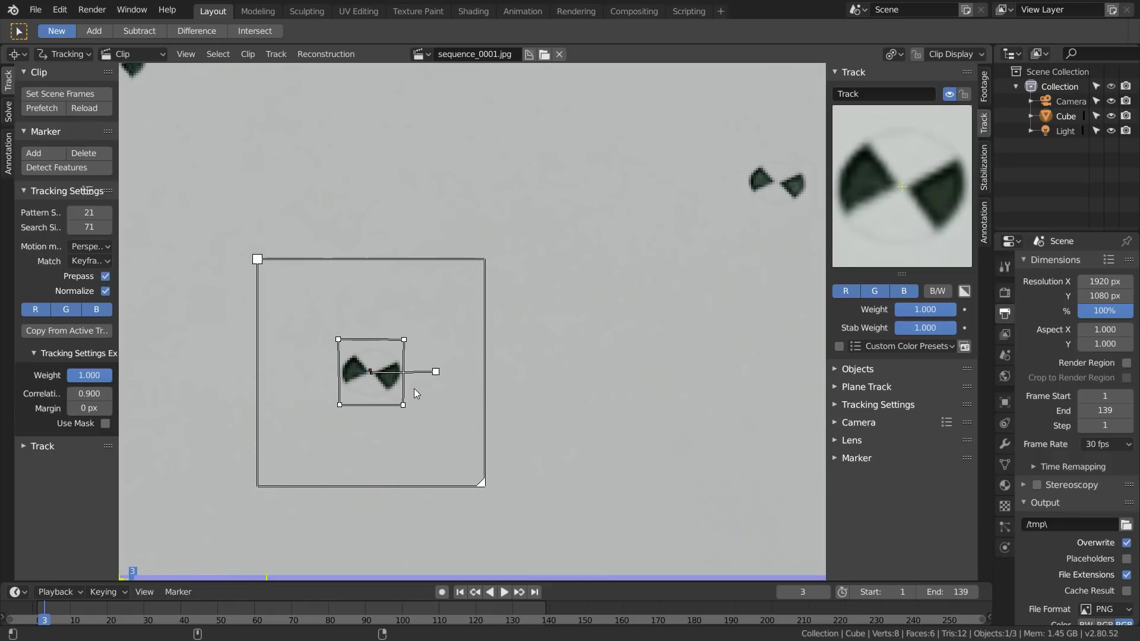
{"action": "key", "text": "alt+Right"}
{"action": "key", "text": "alt+Right"}
{"action": "key", "text": "alt+Right"}
{"action": "key", "text": "alt+Right"}
{"action": "key", "text": "alt+Right"}
{"action": "key", "text": "alt+Right"}
{"action": "key", "text": "alt+Right"}
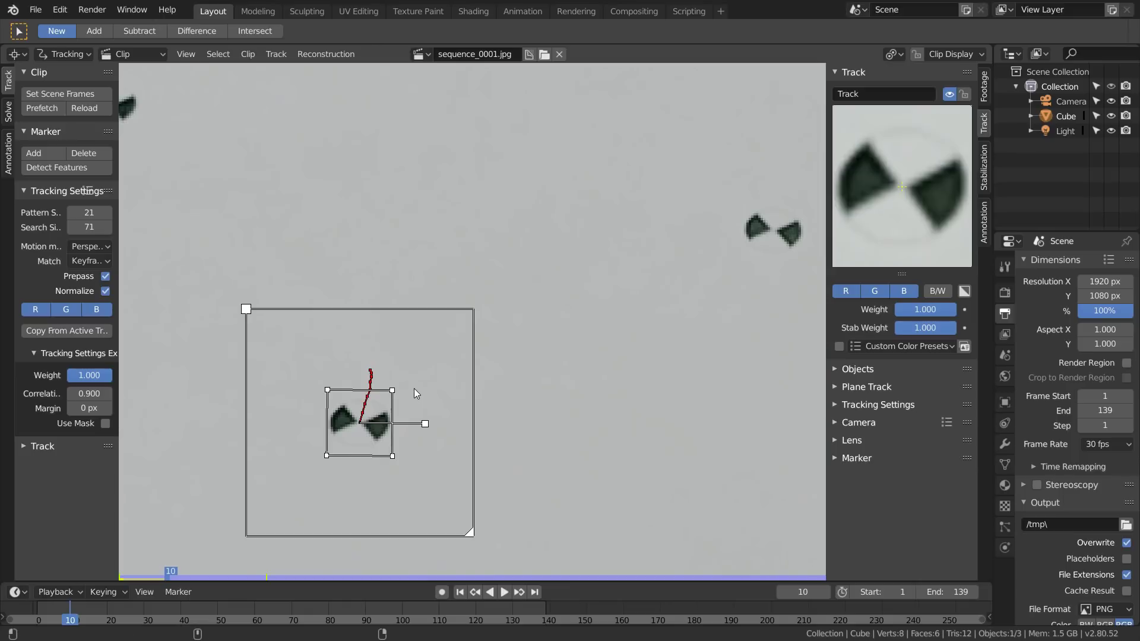
{"action": "key", "text": "l"}
{"action": "key", "text": "ctrl+t"}
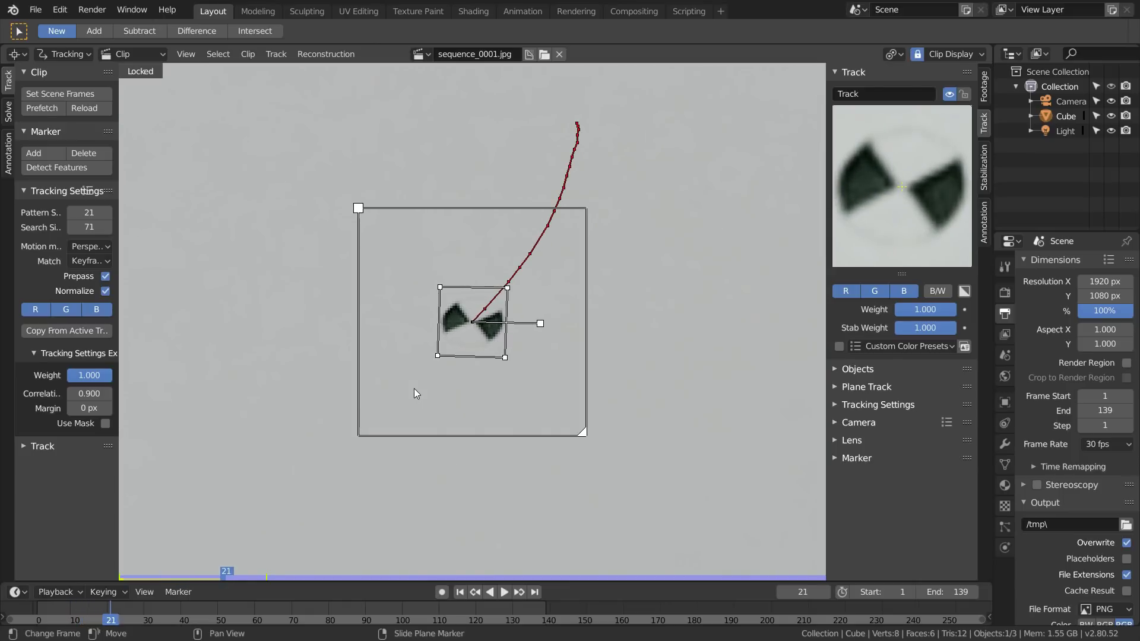
{"action": "scroll", "coordinate": [414, 388], "scroll_direction": "down", "scroll_amount": 2}
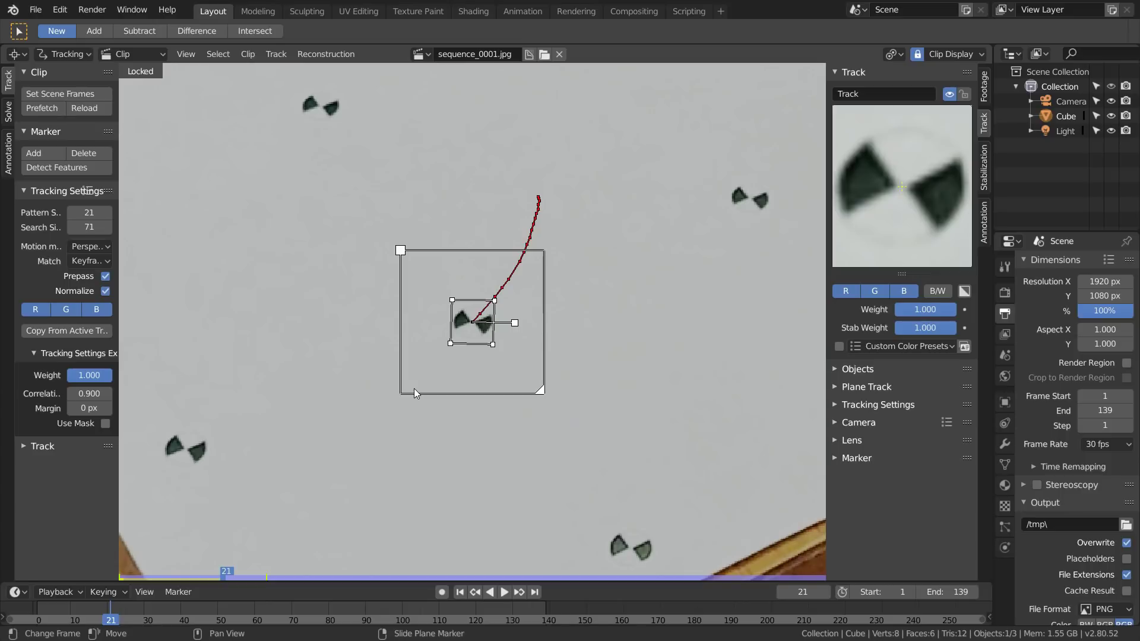
{"action": "key", "text": "ctrl"}
{"action": "key", "text": "ctrl+t"}
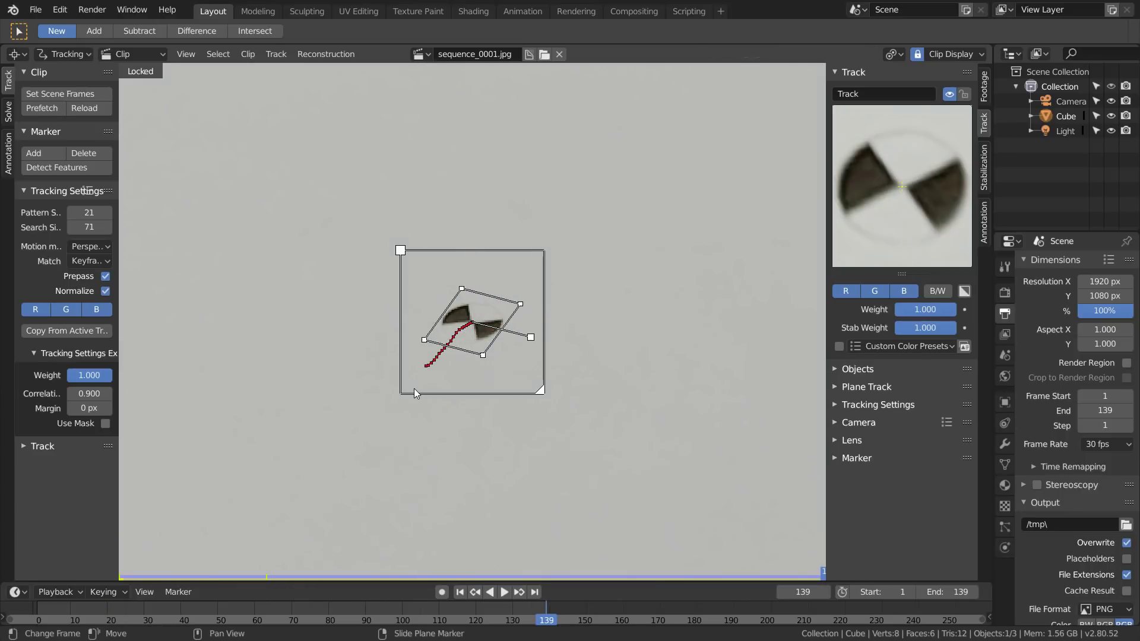
{"action": "scroll", "coordinate": [465, 373], "scroll_direction": "down", "scroll_amount": 3}
Play back and scrub the footage to review the track, then lock it
{"action": "key", "text": "space"}
{"action": "left_click", "coordinate": [469, 614]}
{"action": "mouse_move", "coordinate": [469, 614]}
{"action": "left_mouse_down"}
{"action": "mouse_move", "coordinate": [223, 609]}
{"action": "mouse_move", "coordinate": [274, 617]}
{"action": "left_mouse_up"}
{"action": "key", "text": "space"}
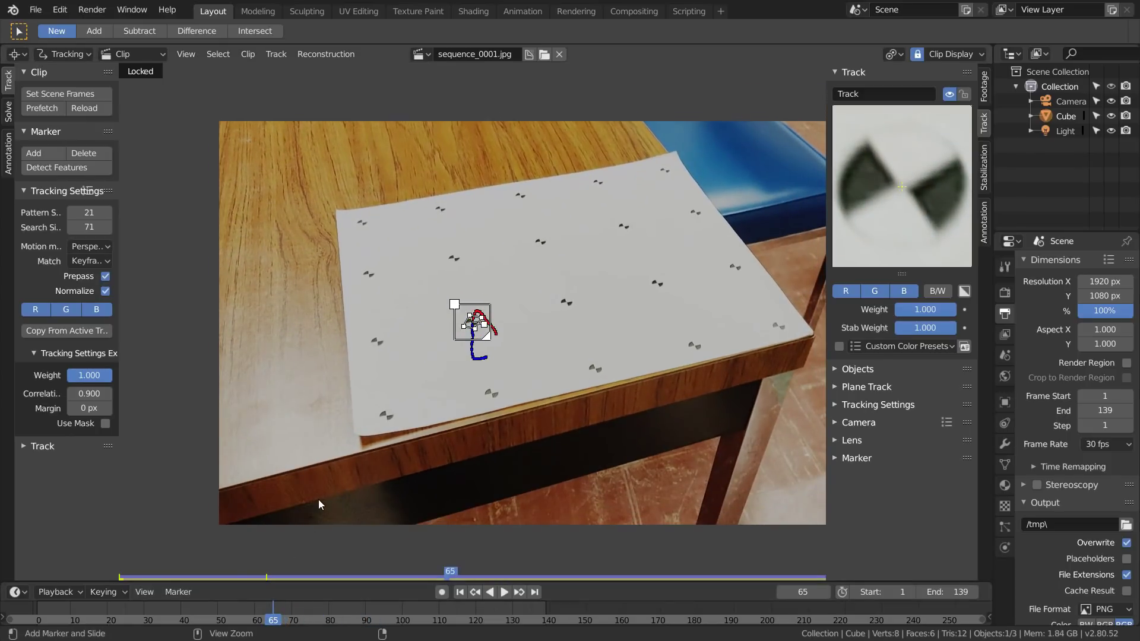
{"action": "key", "text": "ctrl+l"}
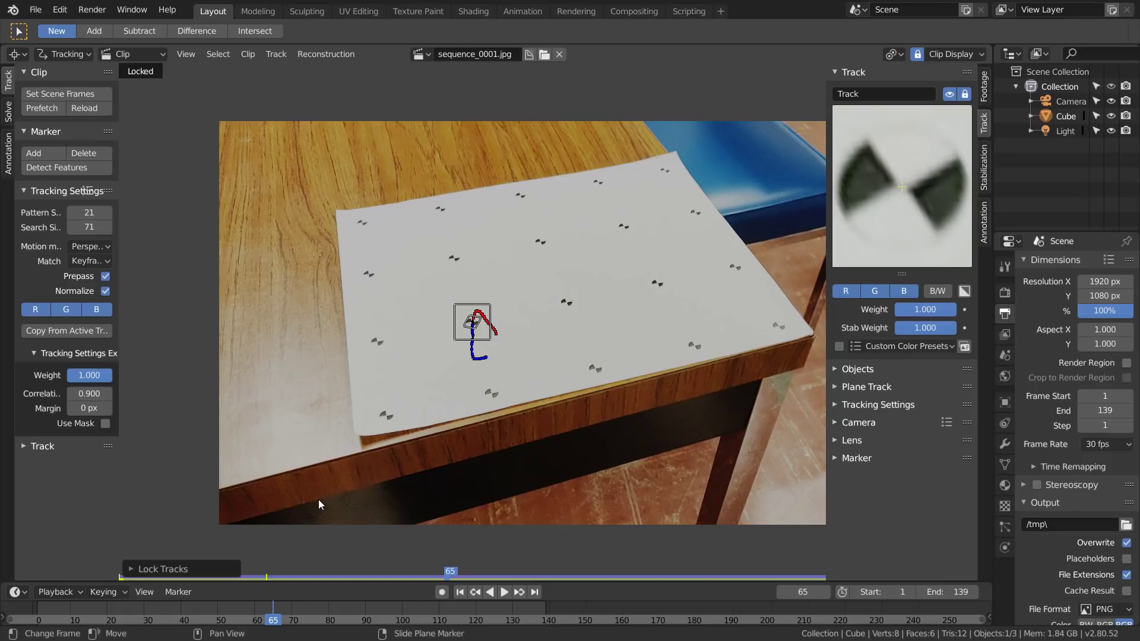
Go back to frame 1 and add enlarged markers on the first few paper marks
{"action": "key", "text": "shift+Left"}
{"action": "scroll", "coordinate": [436, 452], "scroll_direction": "up", "scroll_amount": 2}
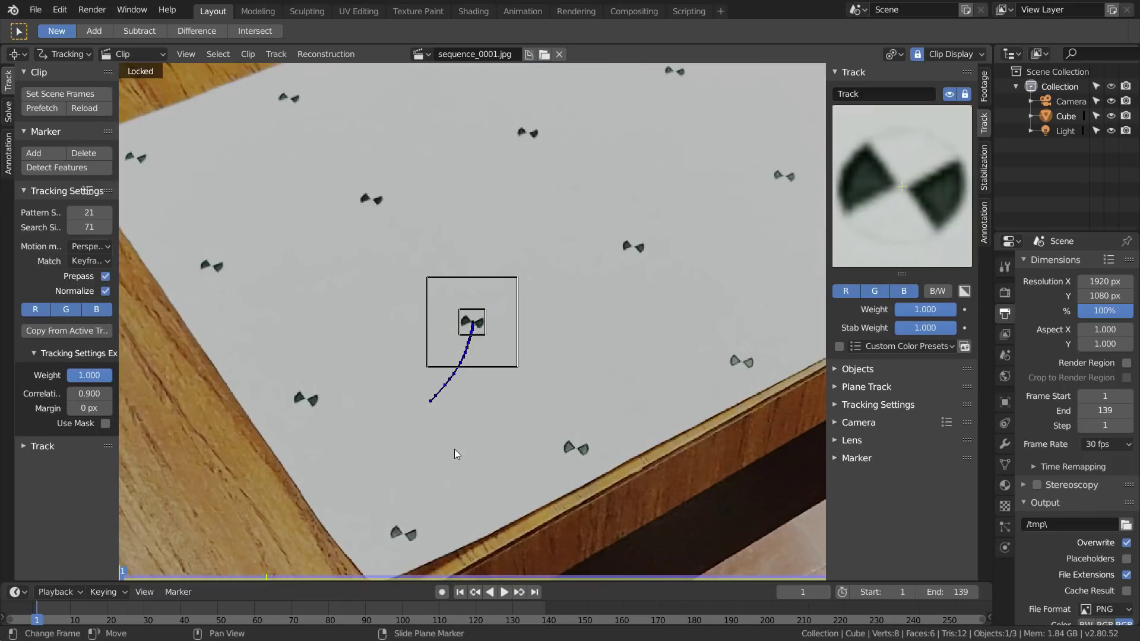
{"action": "scroll", "coordinate": [454, 458], "scroll_direction": "up", "scroll_amount": 2}
{"action": "scroll", "coordinate": [453, 457], "scroll_direction": "up", "scroll_amount": 2}
{"action": "left_click", "coordinate": [446, 495], "text": "ctrl"}
{"action": "scroll", "coordinate": [446, 496], "scroll_direction": "up", "scroll_amount": 2}
{"action": "left_click", "coordinate": [472, 321], "text": "ctrl"}
{"action": "key", "text": "s"}
{"action": "left_click", "coordinate": [738, 326]}
{"action": "scroll", "coordinate": [515, 358], "scroll_direction": "up", "scroll_amount": 2}
{"action": "scroll", "coordinate": [515, 358], "scroll_direction": "down", "scroll_amount": 2}
{"action": "scroll", "coordinate": [516, 359], "scroll_direction": "down", "scroll_amount": 2}
{"action": "left_click", "coordinate": [499, 330], "text": "ctrl"}
{"action": "key", "text": "s"}
{"action": "left_click", "coordinate": [654, 339]}
{"action": "scroll", "coordinate": [399, 433], "scroll_direction": "down", "scroll_amount": 3}
{"action": "scroll", "coordinate": [399, 434], "scroll_direction": "up", "scroll_amount": 3}
Add and scale more markers across the paper, up to about ten in total
{"action": "left_click", "coordinate": [471, 324], "text": "ctrl"}
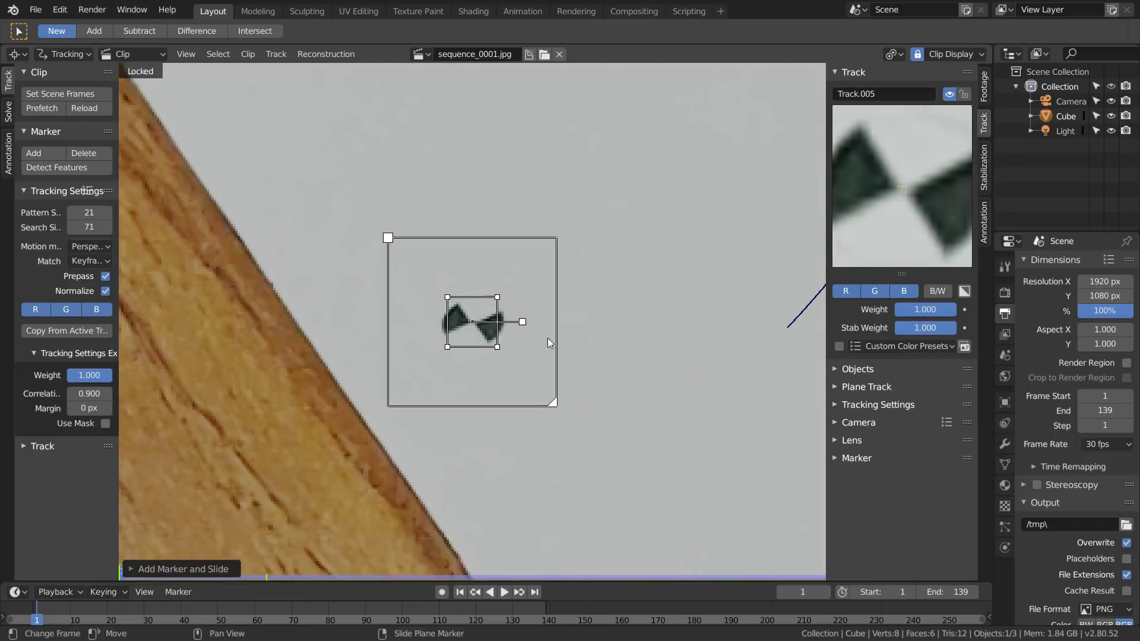
{"action": "scroll", "coordinate": [661, 276], "scroll_direction": "down", "scroll_amount": 3}
{"action": "scroll", "coordinate": [662, 275], "scroll_direction": "up", "scroll_amount": 3}
{"action": "left_click", "coordinate": [472, 320], "text": "ctrl"}
{"action": "key", "text": "s"}
{"action": "left_click", "coordinate": [727, 297]}
{"action": "left_click", "coordinate": [471, 321], "text": "ctrl"}
{"action": "left_click", "coordinate": [739, 339]}
{"action": "scroll", "coordinate": [739, 339], "scroll_direction": "down", "scroll_amount": 3}
{"action": "scroll", "coordinate": [473, 321], "scroll_direction": "up", "scroll_amount": 3}
{"action": "left_click", "coordinate": [472, 320], "text": "ctrl"}
{"action": "scroll", "coordinate": [472, 321], "scroll_direction": "down", "scroll_amount": 3}
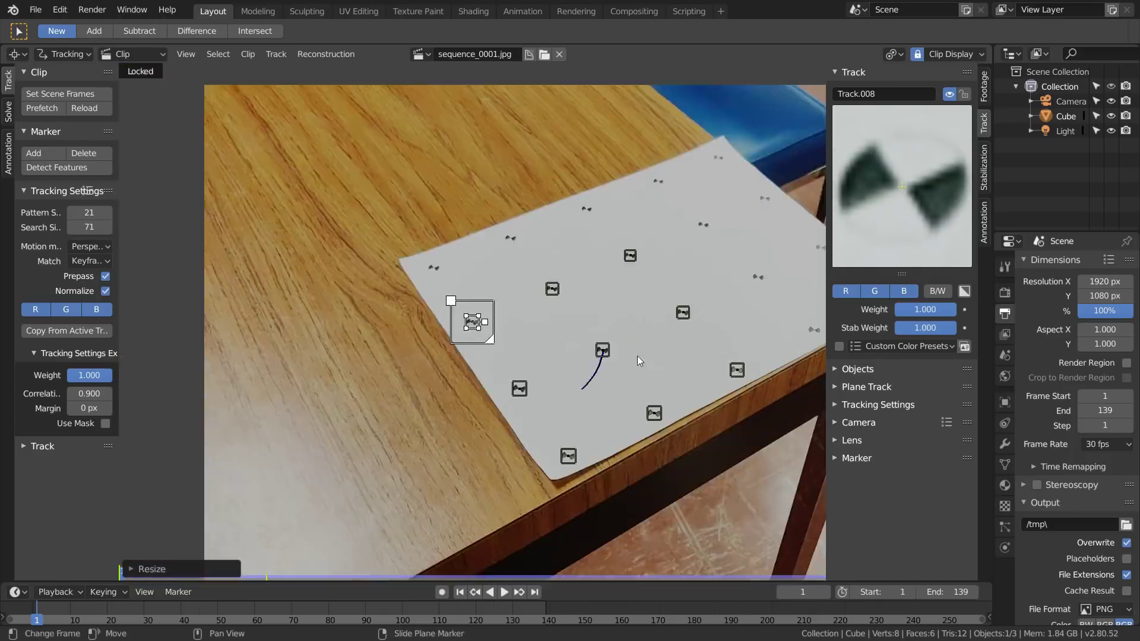
{"action": "left_click", "coordinate": [473, 321], "text": "ctrl"}
{"action": "scroll", "coordinate": [472, 320], "scroll_direction": "up", "scroll_amount": 3}
{"action": "key", "text": "s"}
{"action": "scroll", "coordinate": [531, 247], "scroll_direction": "down", "scroll_amount": 3}
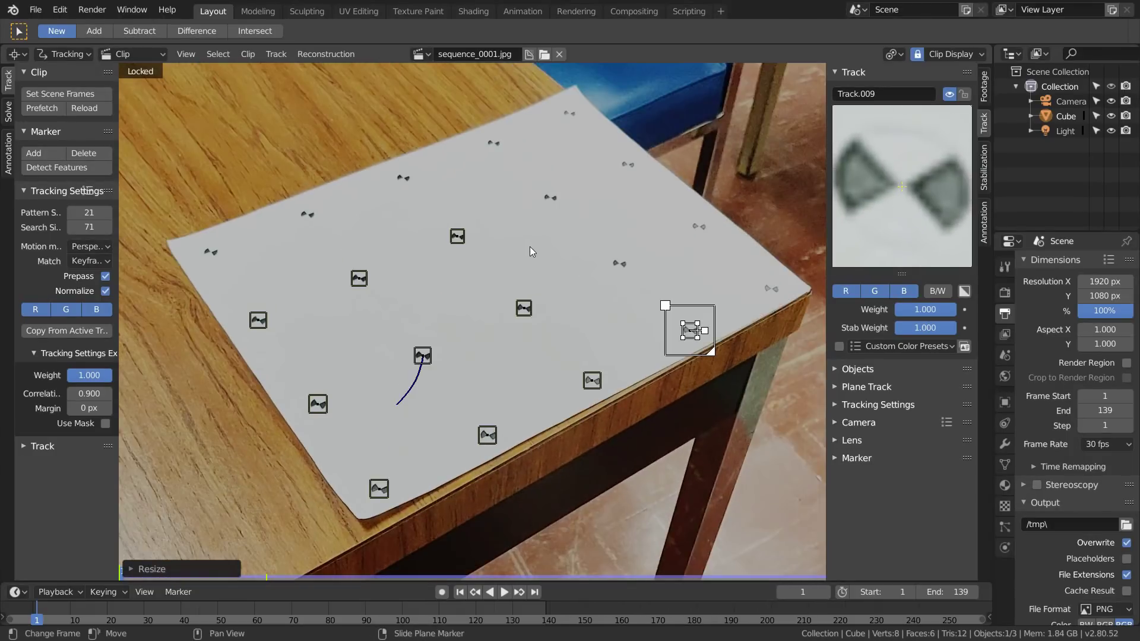
Turn off view lock, track all markers through the clip, review playback, and lock them
{"action": "key", "text": "l"}
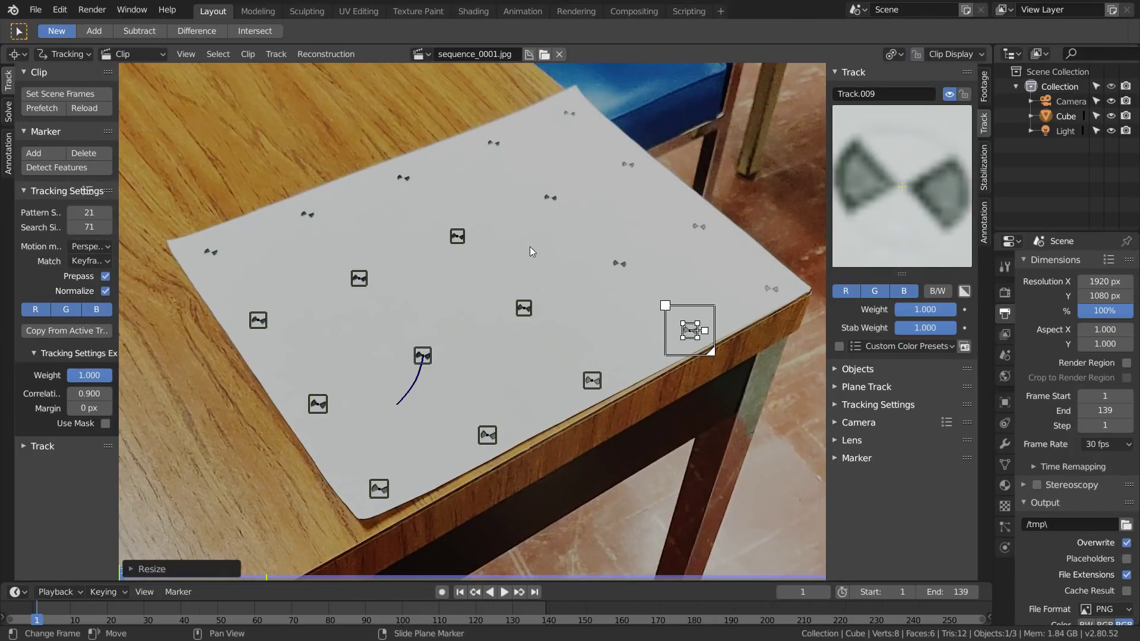
{"action": "key", "text": "a"}
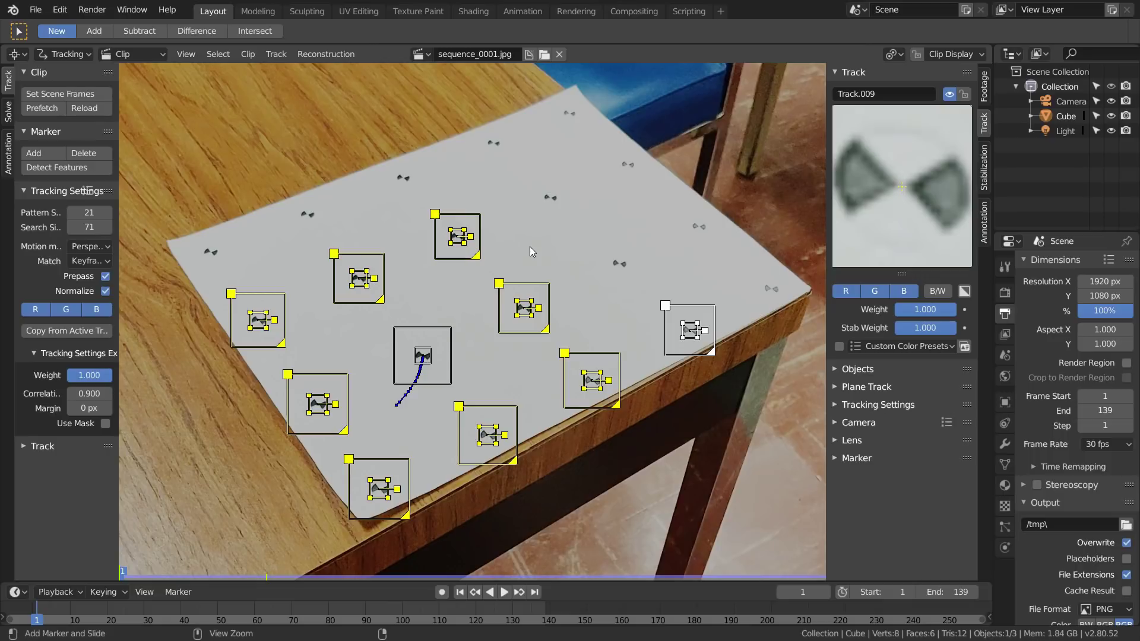
{"action": "key", "text": "ctrl+t"}
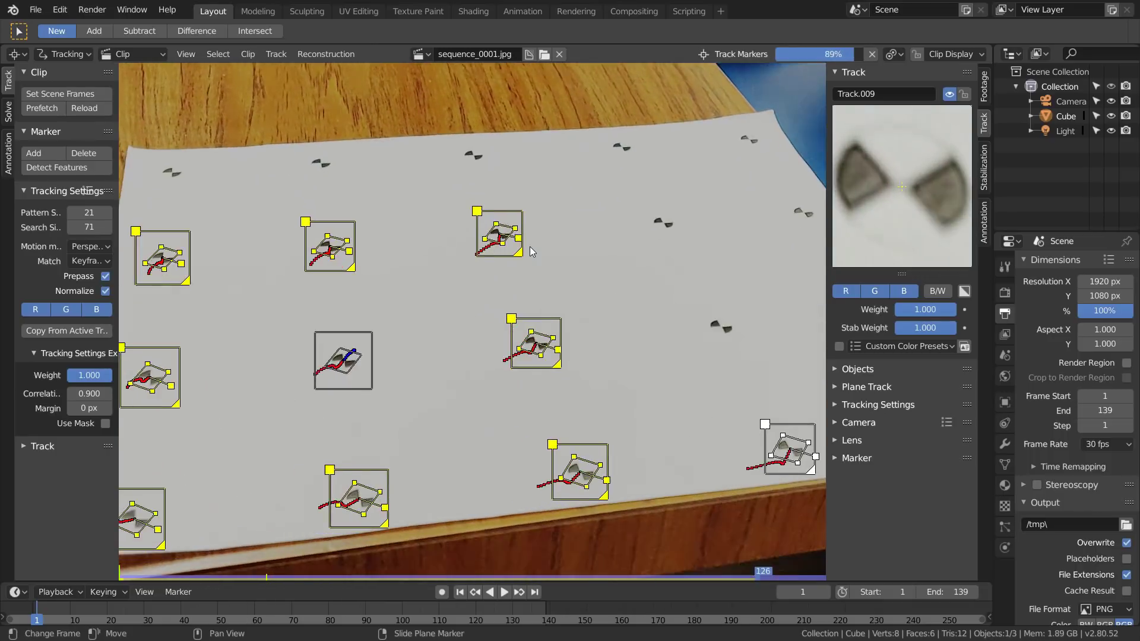
{"action": "key", "text": "f"}
{"action": "key", "text": "shift+ctrl+space"}
{"action": "key", "text": "Escape"}
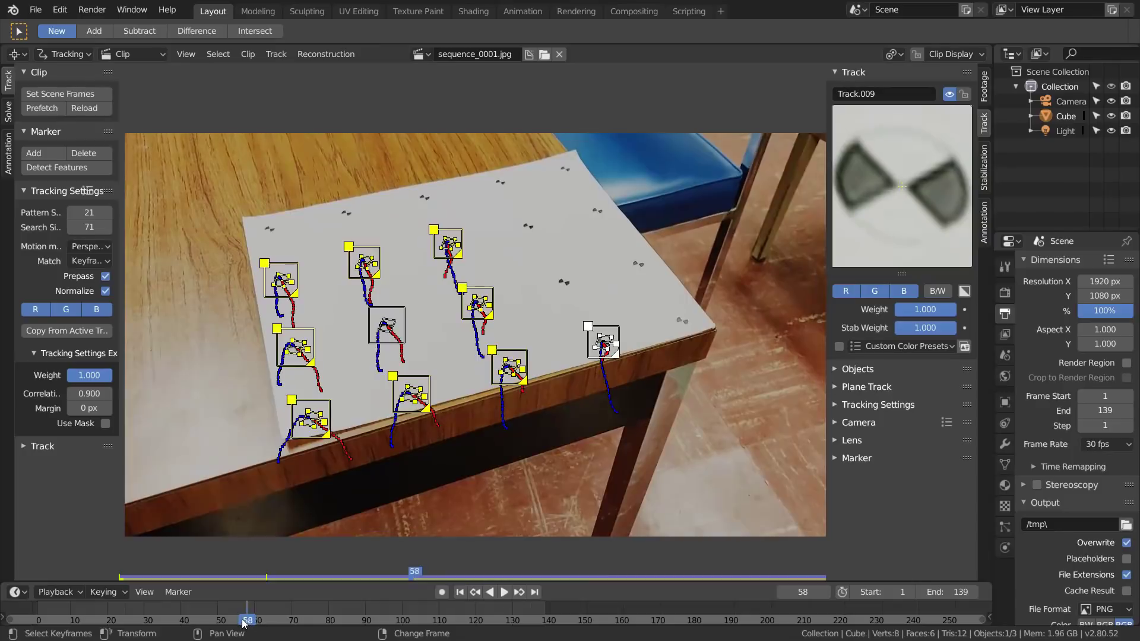
{"action": "key", "text": "ctrl+l"}
{"action": "scroll", "coordinate": [502, 294], "scroll_direction": "up", "scroll_amount": 3}
{"action": "scroll", "coordinate": [502, 294], "scroll_direction": "up", "scroll_amount": 2}
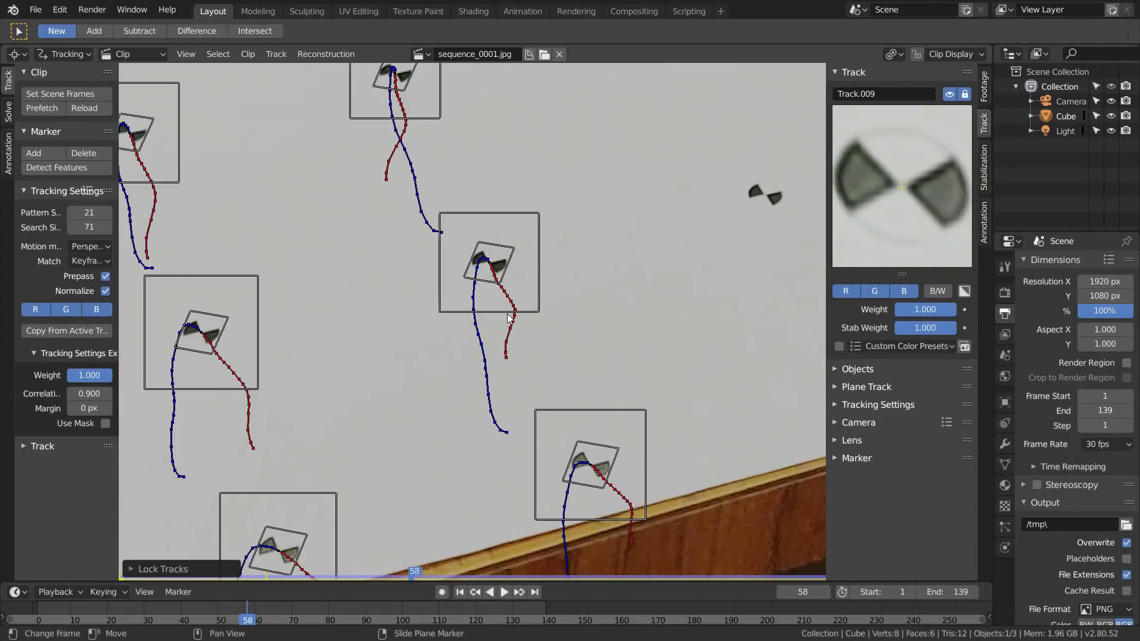
{"action": "left_click", "coordinate": [499, 303]}
{"action": "left_click_drag", "start_coordinate": [253, 618], "coordinate": [240, 618]}
{"action": "scroll", "coordinate": [293, 424], "scroll_direction": "down", "scroll_amount": 2}
{"action": "scroll", "coordinate": [294, 424], "scroll_direction": "down", "scroll_amount": 3}
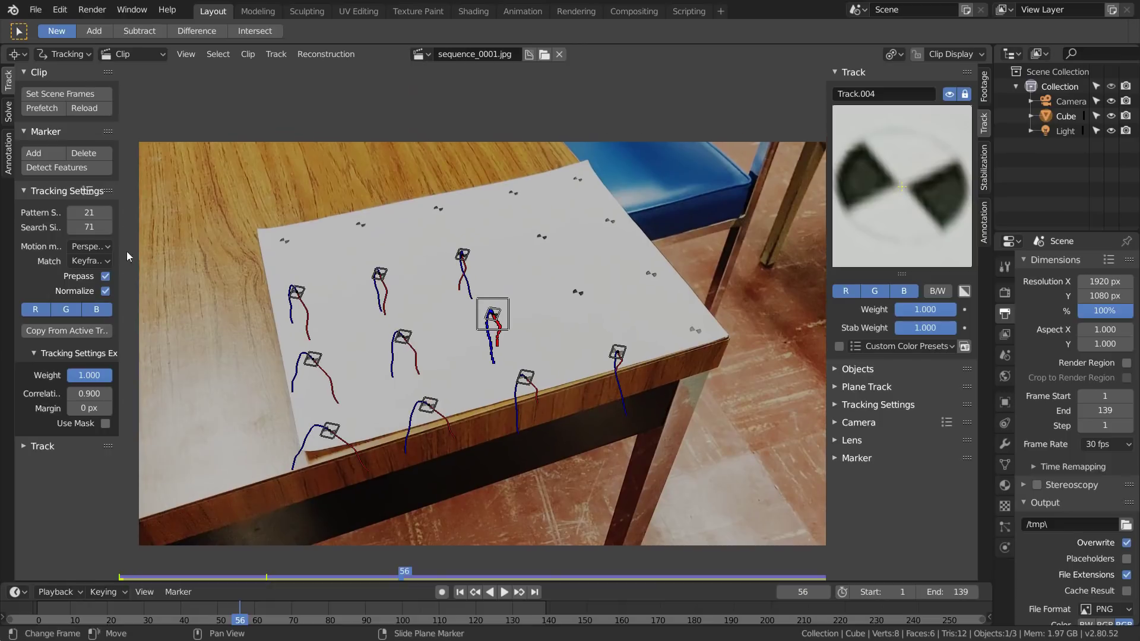
Open the Solve settings and enable Keyframe for automatic keyframe selection
{"action": "left_click", "coordinate": [6, 118]}
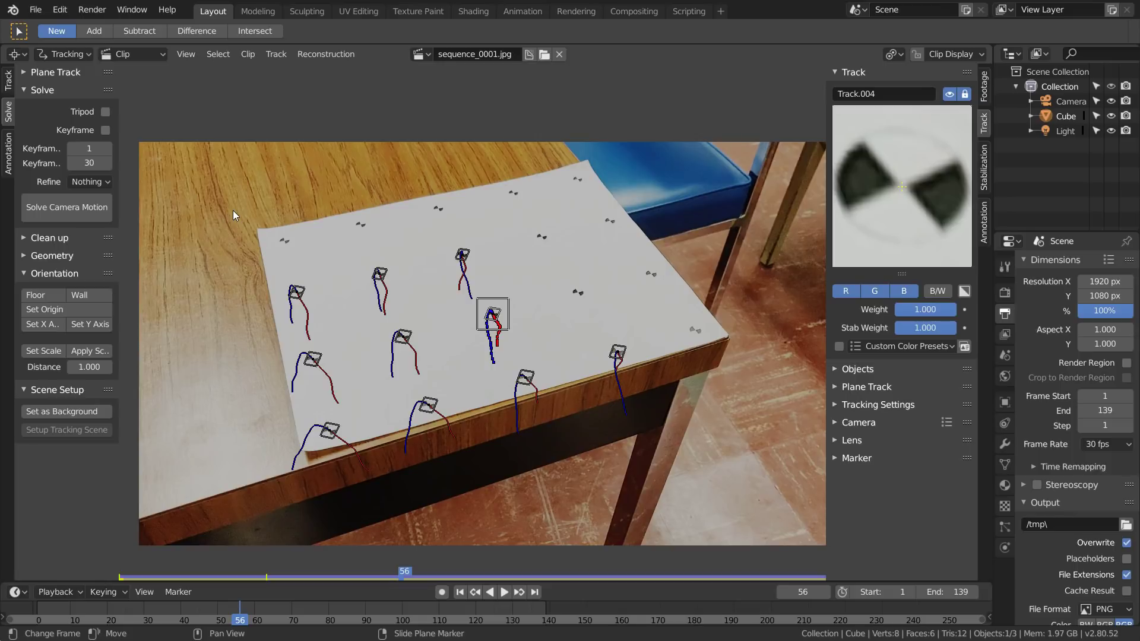
{"action": "left_click", "coordinate": [108, 129]}
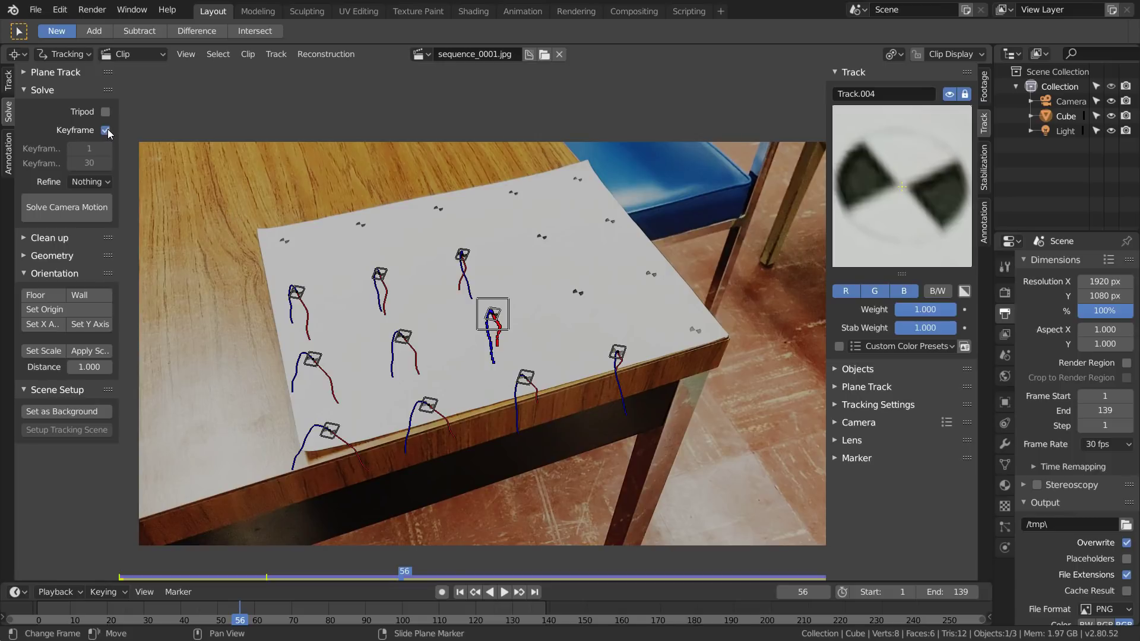
Solve the camera, then set Refine to Focal Length and re-solve for about 0.44 error
{"action": "left_click", "coordinate": [90, 209]}
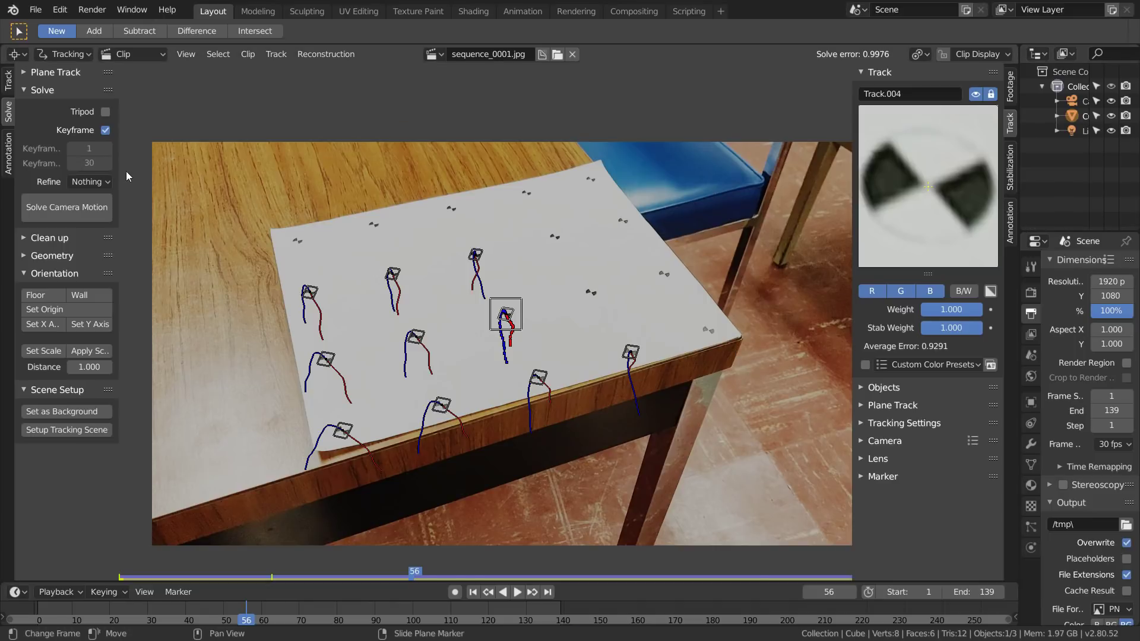
{"action": "left_click", "coordinate": [89, 181]}
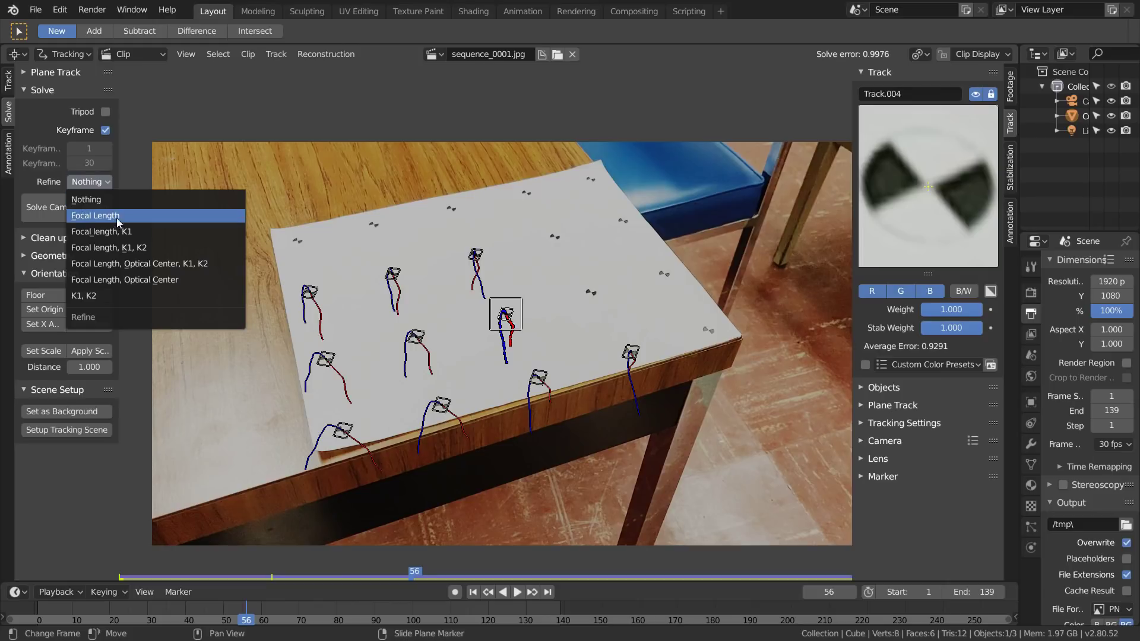
{"action": "left_click", "coordinate": [127, 246]}
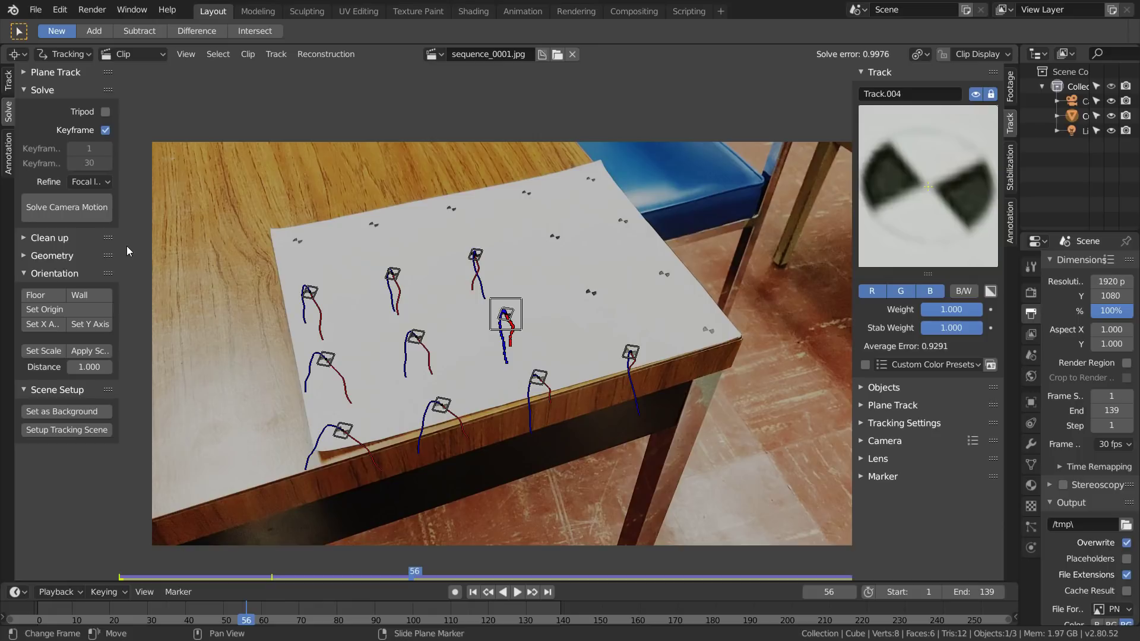
{"action": "left_click", "coordinate": [67, 207]}
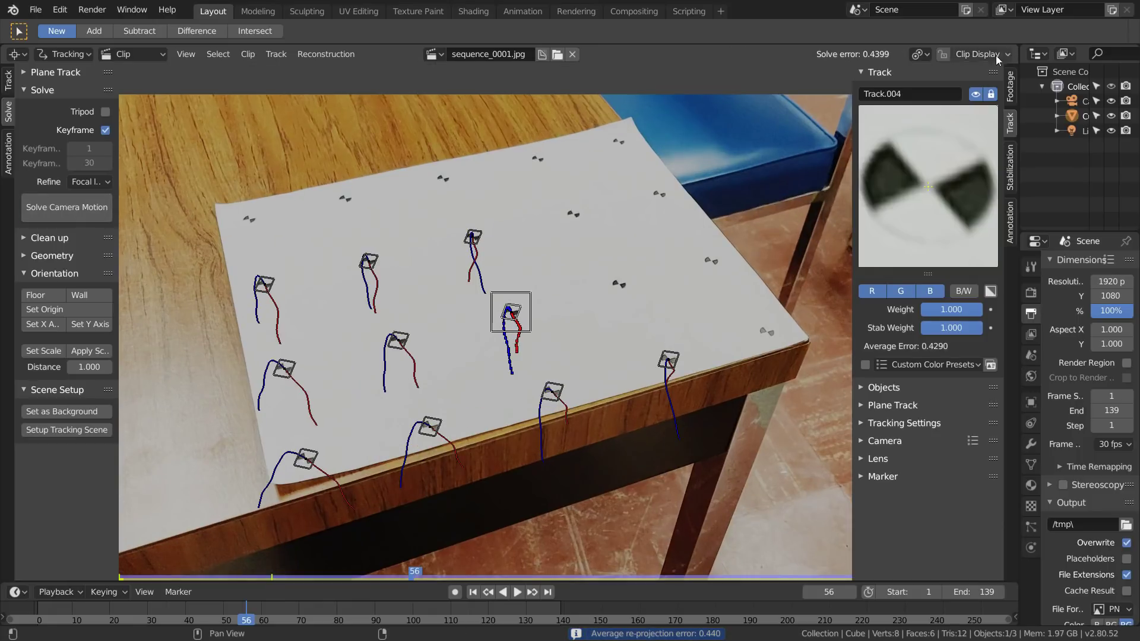
Show track info, delete high-error Track.006, and re-solve the camera to 0.3779 error
{"action": "left_click", "coordinate": [993, 55]}
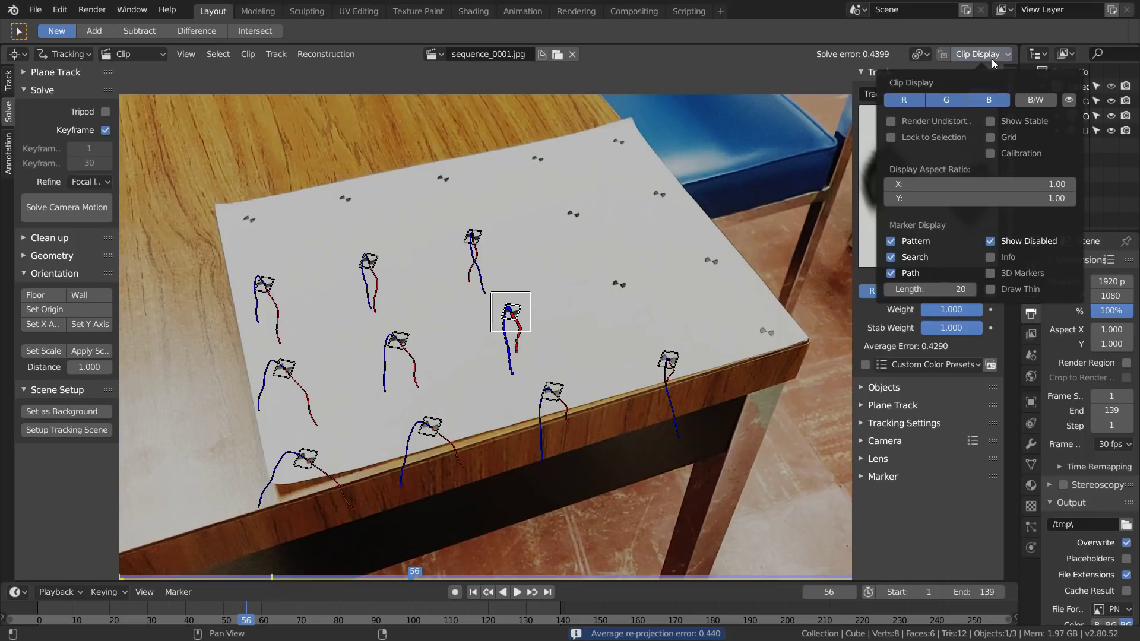
{"action": "left_click", "coordinate": [989, 259]}
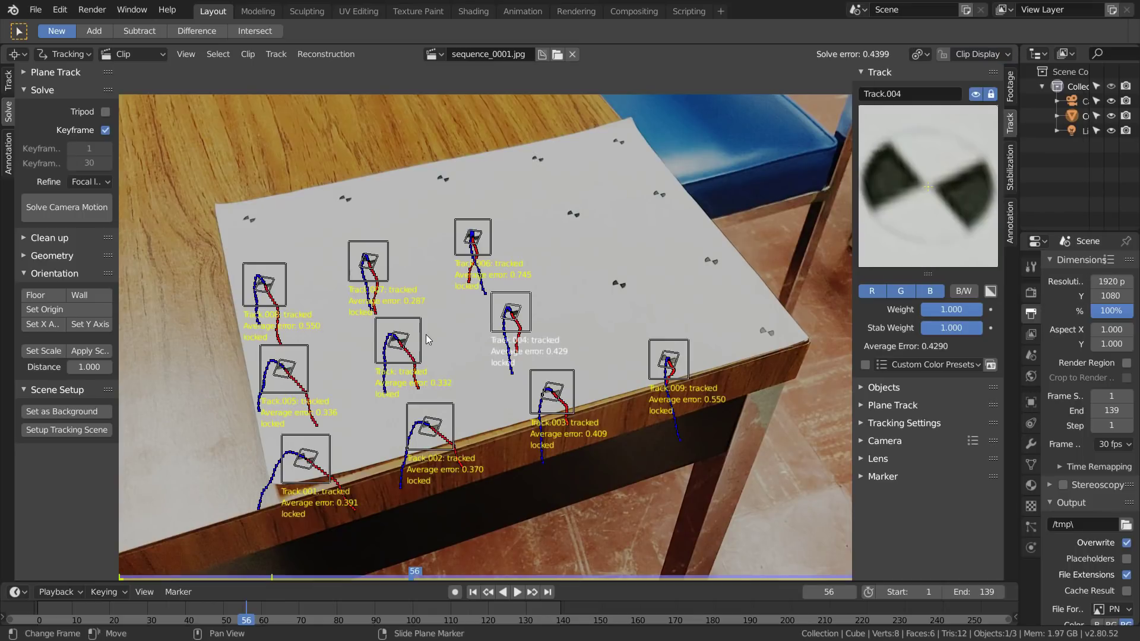
{"action": "scroll", "coordinate": [426, 334], "scroll_direction": "up", "scroll_amount": 1}
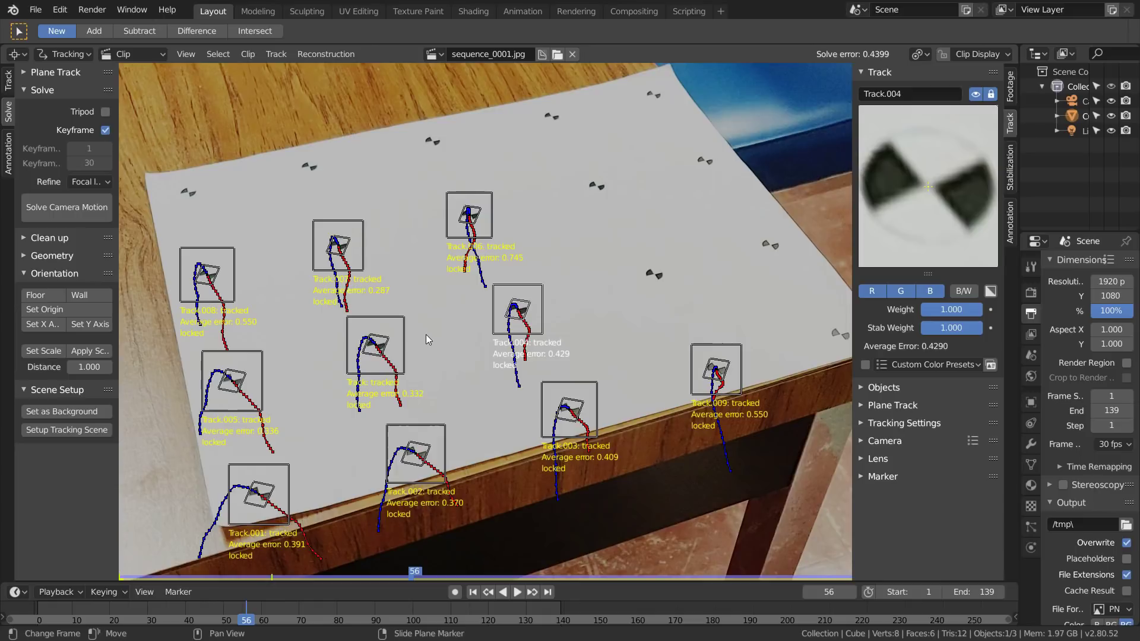
{"action": "scroll", "coordinate": [428, 337], "scroll_direction": "down", "scroll_amount": 4, "text": "shift"}
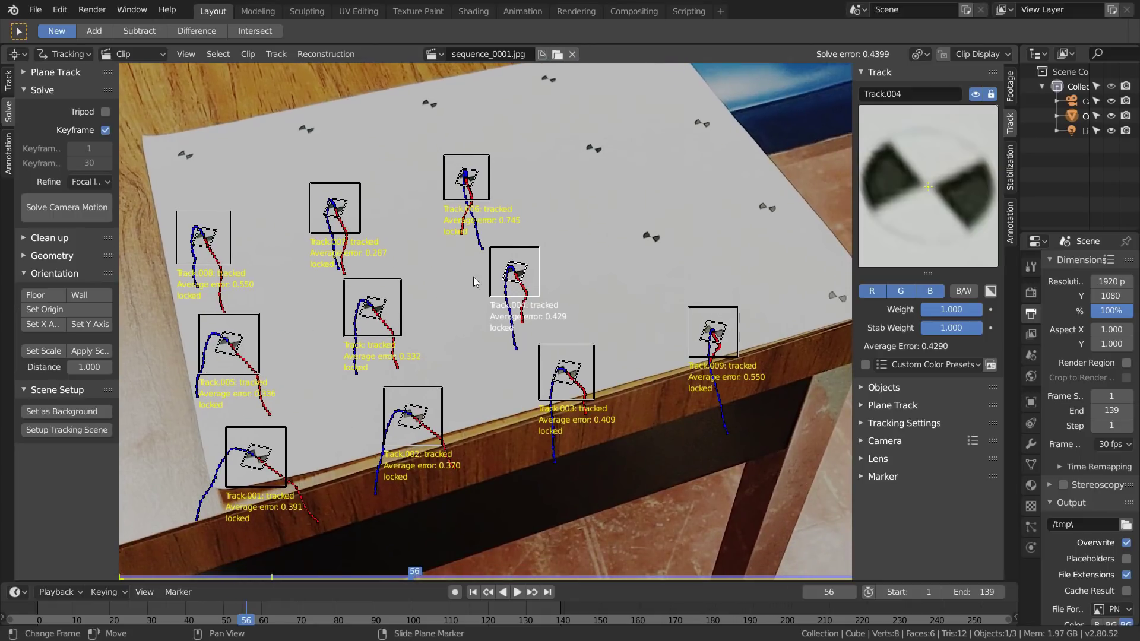
{"action": "left_click", "coordinate": [475, 158]}
{"action": "scroll", "coordinate": [474, 158], "scroll_direction": "up", "scroll_amount": 2}
{"action": "scroll", "coordinate": [475, 159], "scroll_direction": "down", "scroll_amount": 3}
{"action": "key", "text": "x"}
{"action": "left_click", "coordinate": [458, 182]}
{"action": "scroll", "coordinate": [506, 198], "scroll_direction": "down", "scroll_amount": 3}
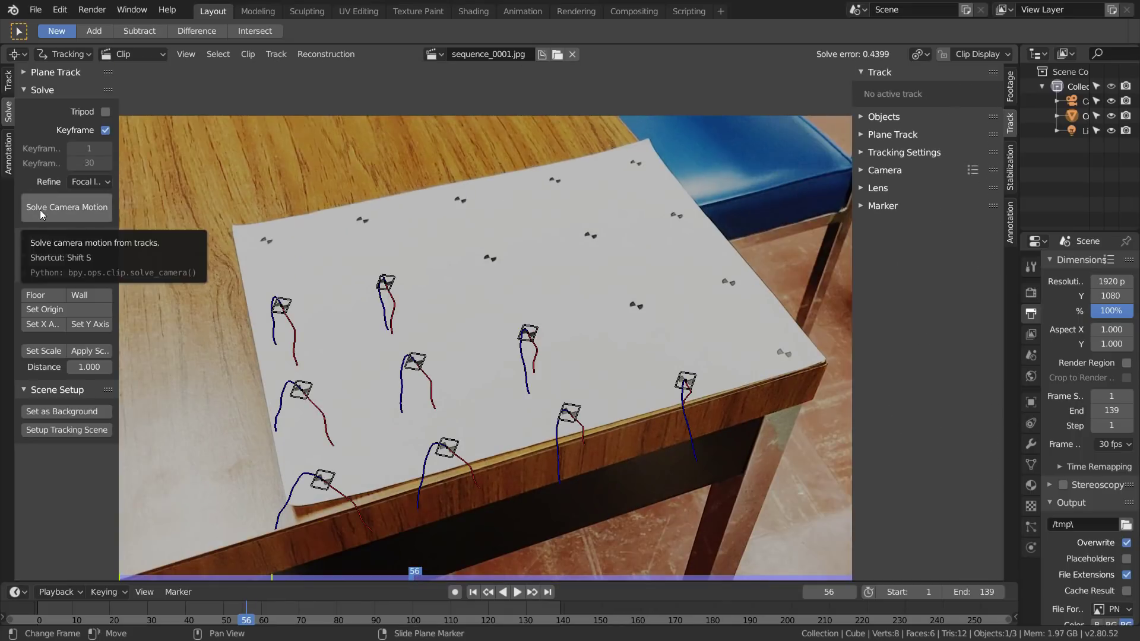
{"action": "left_click", "coordinate": [40, 210]}
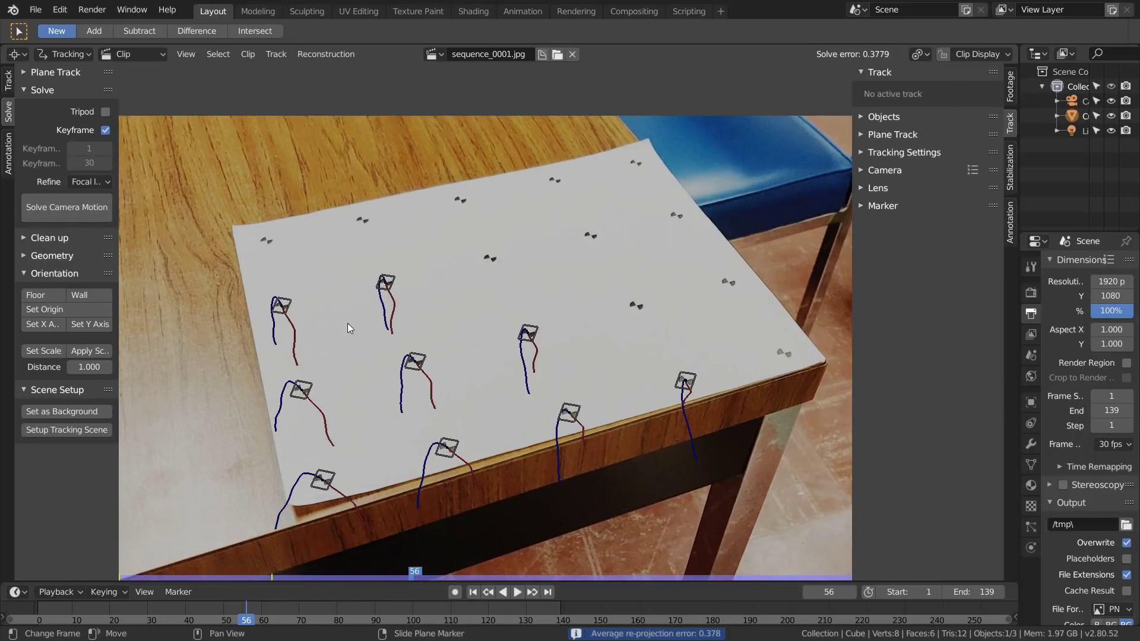
{"action": "middle_click_drag", "start_coordinate": [372, 329], "coordinate": [367, 318]}
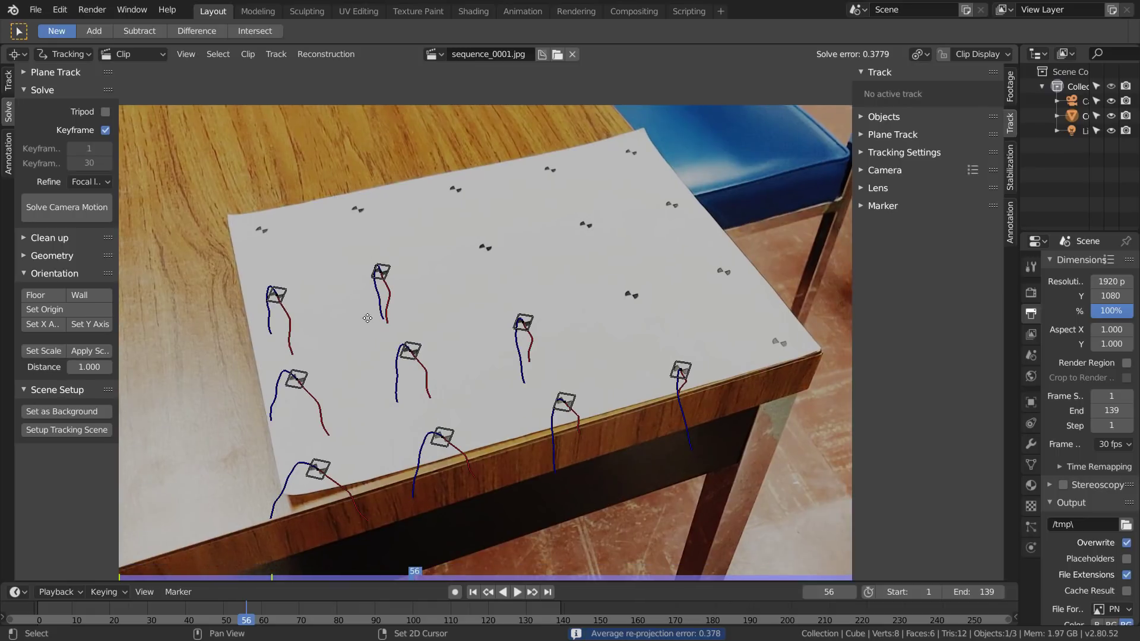
Set up the tracking scene, preview it through the solved camera, and select Track.004 and Track
{"action": "middle_click_drag", "start_coordinate": [367, 317], "coordinate": [364, 314]}
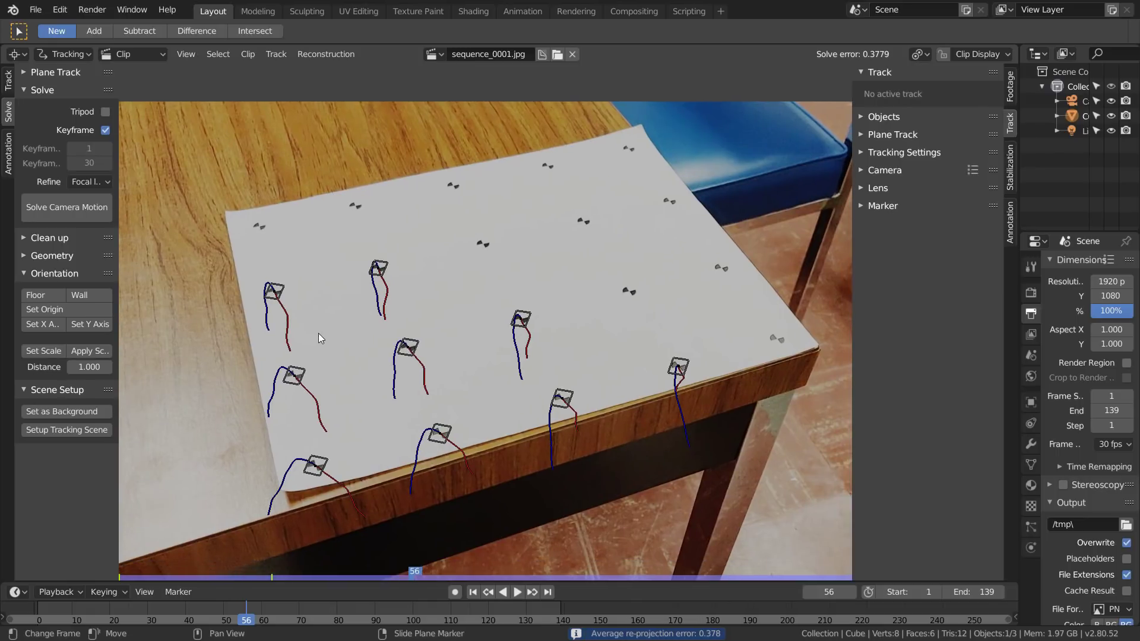
{"action": "left_click", "coordinate": [82, 429]}
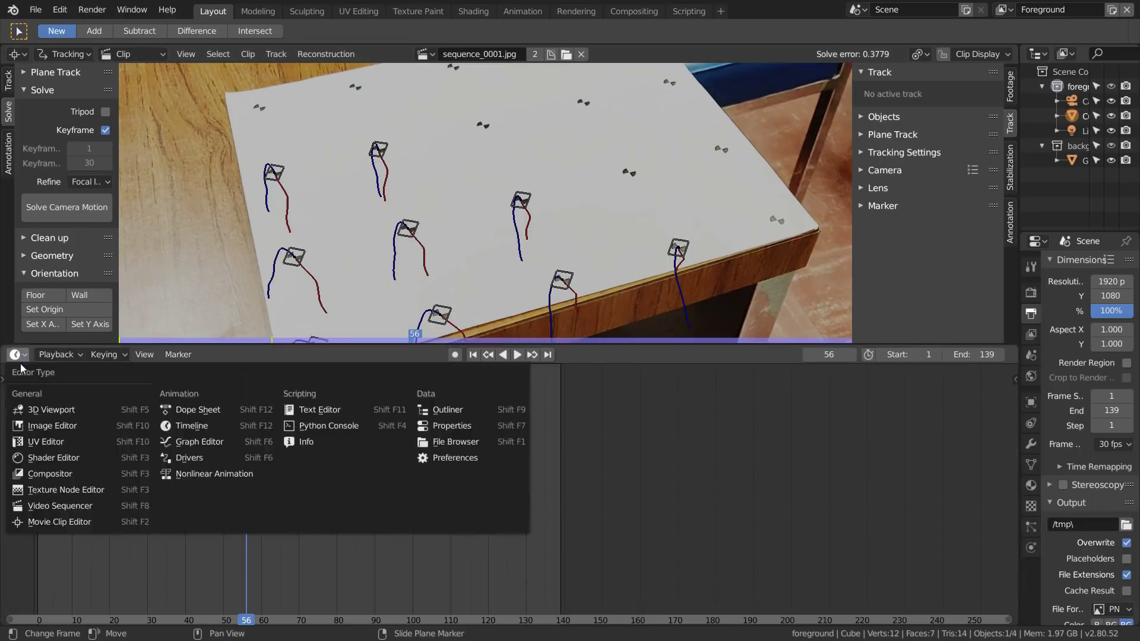
{"action": "left_click", "coordinate": [50, 410]}
{"action": "key", "text": "KP_0"}
{"action": "key", "text": "space"}
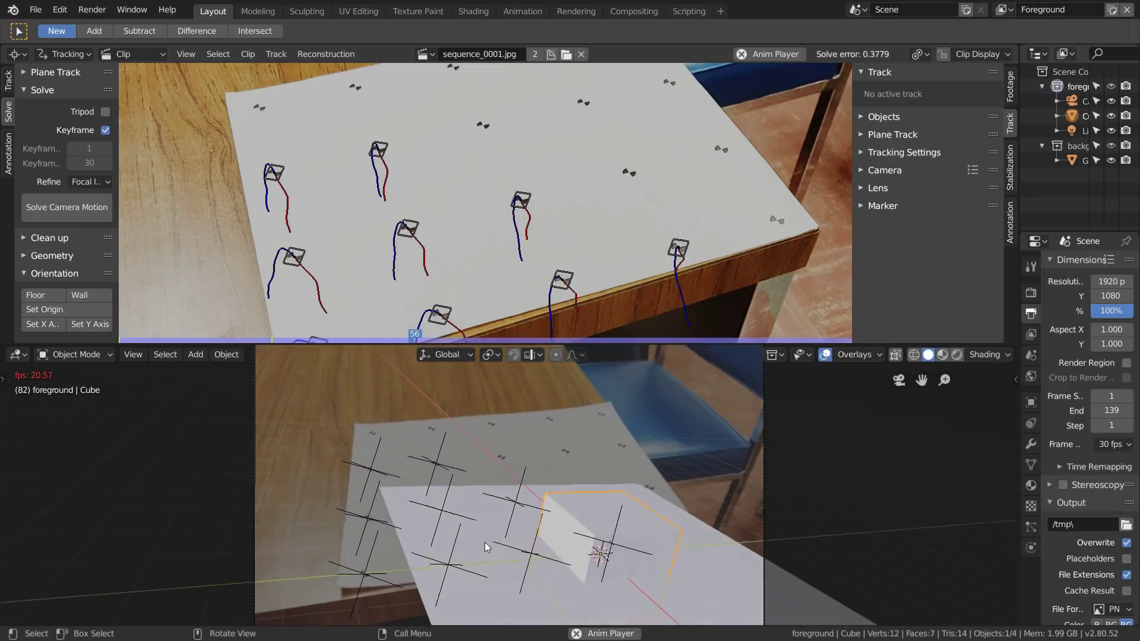
{"action": "key", "text": "space"}
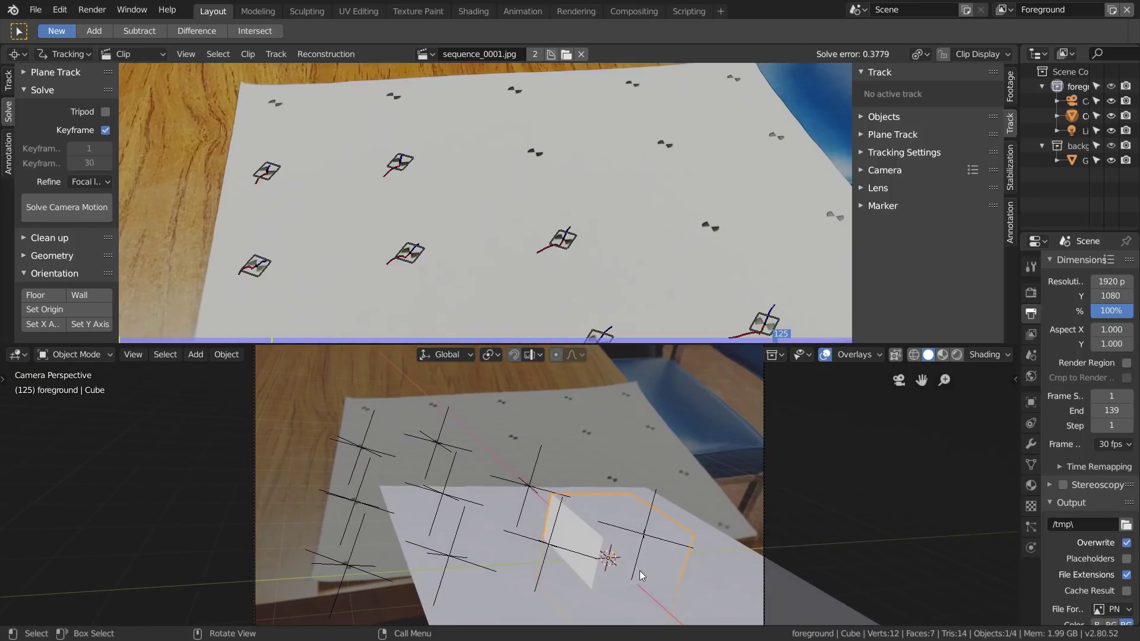
{"action": "scroll", "coordinate": [505, 228], "scroll_direction": "down", "scroll_amount": 2}
{"action": "scroll", "coordinate": [526, 252], "scroll_direction": "up", "scroll_amount": 2}
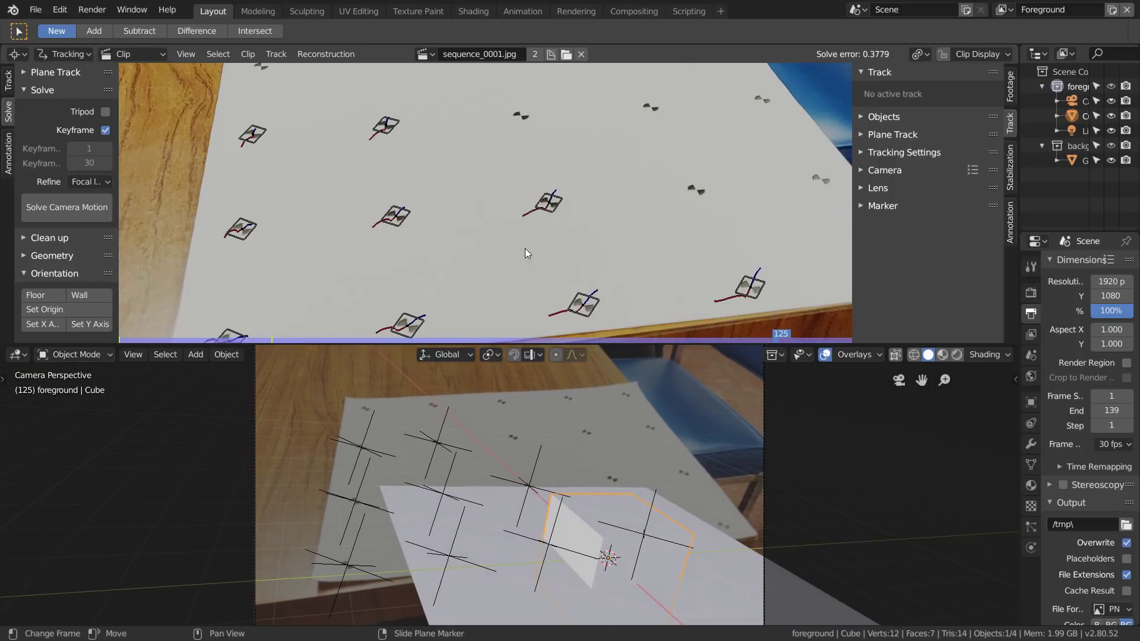
{"action": "left_click", "coordinate": [539, 204]}
{"action": "left_click", "coordinate": [399, 216], "text": "shift"}
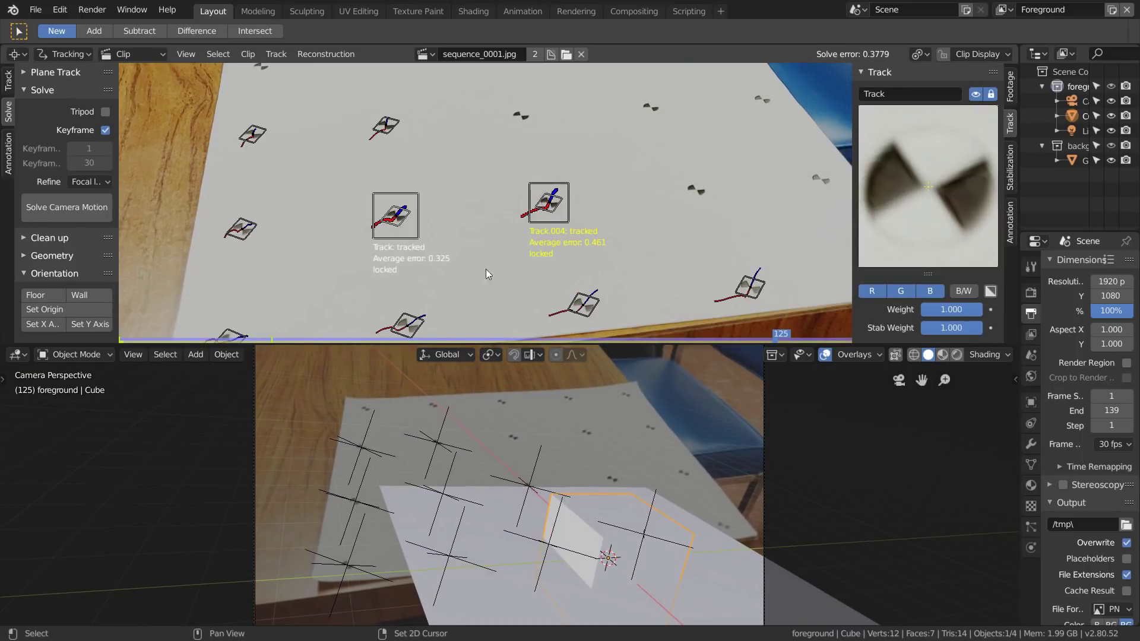
Set the floor from Track.004, Track and Track.003, then set scale distance 2
{"action": "left_click", "coordinate": [574, 301], "text": "shift"}
{"action": "scroll", "coordinate": [54, 231], "scroll_direction": "down", "scroll_amount": 1}
{"action": "scroll", "coordinate": [44, 228], "scroll_direction": "down", "scroll_amount": 2}
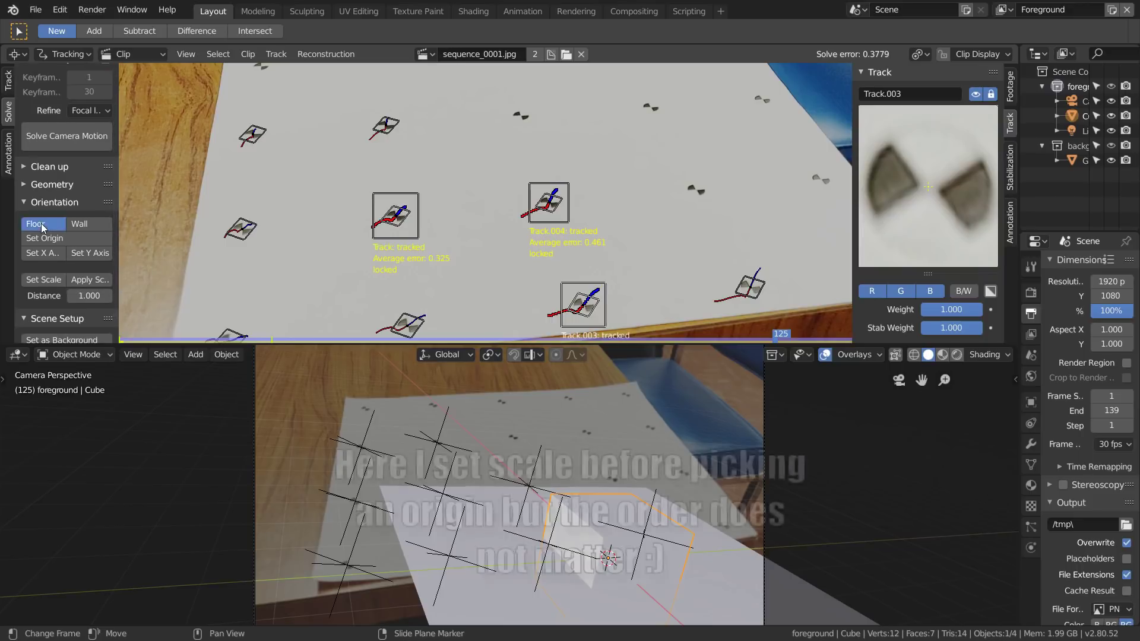
{"action": "left_click", "coordinate": [42, 228]}
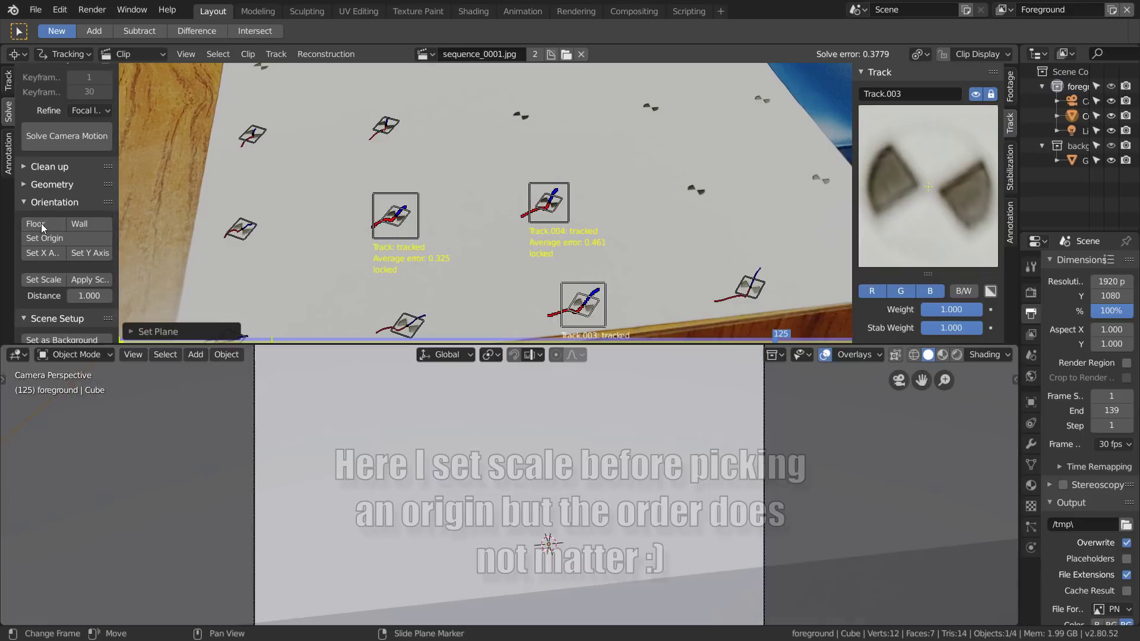
{"action": "left_click", "coordinate": [547, 200]}
{"action": "left_click", "coordinate": [395, 216], "text": "shift"}
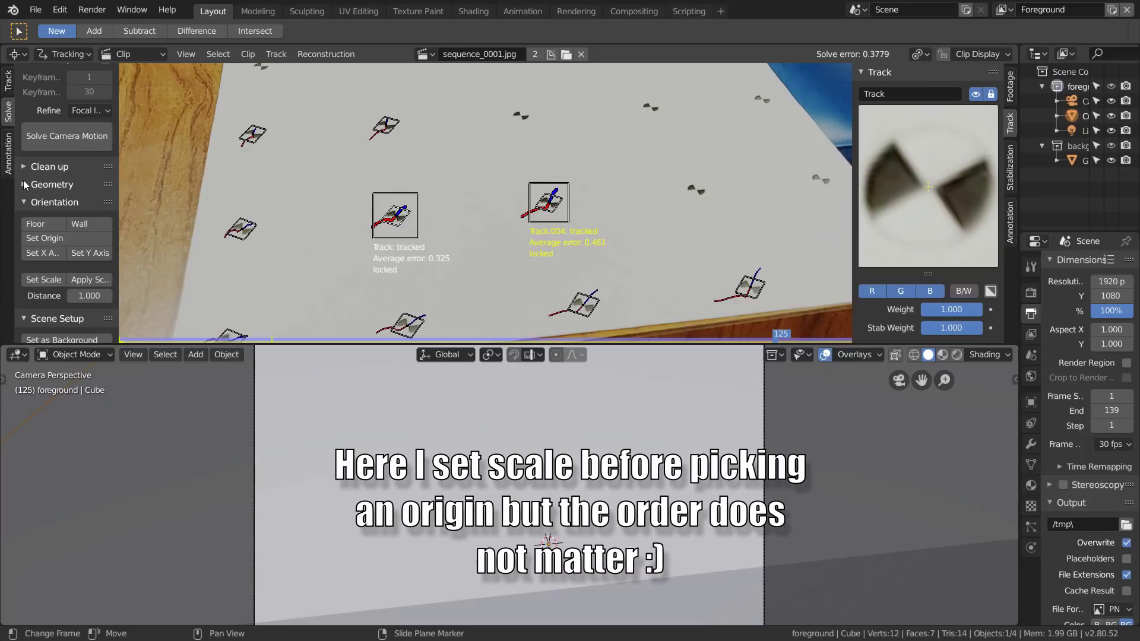
{"action": "left_click", "coordinate": [44, 280]}
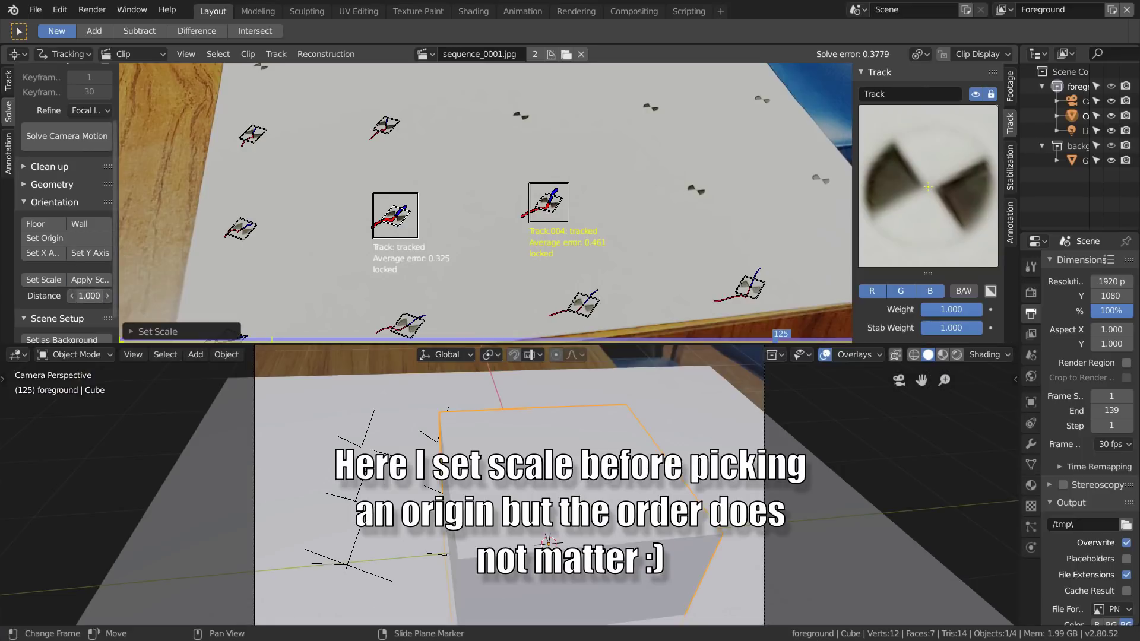
{"action": "left_click_drag", "start_coordinate": [89, 295], "coordinate": [115, 295]}
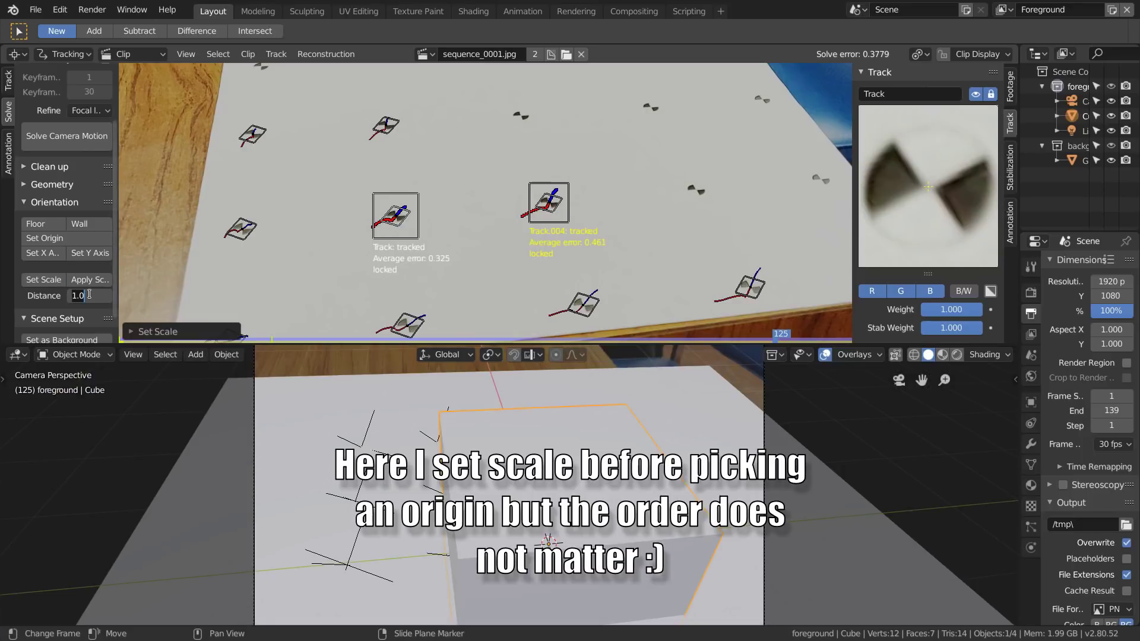
{"action": "left_click", "coordinate": [59, 285]}
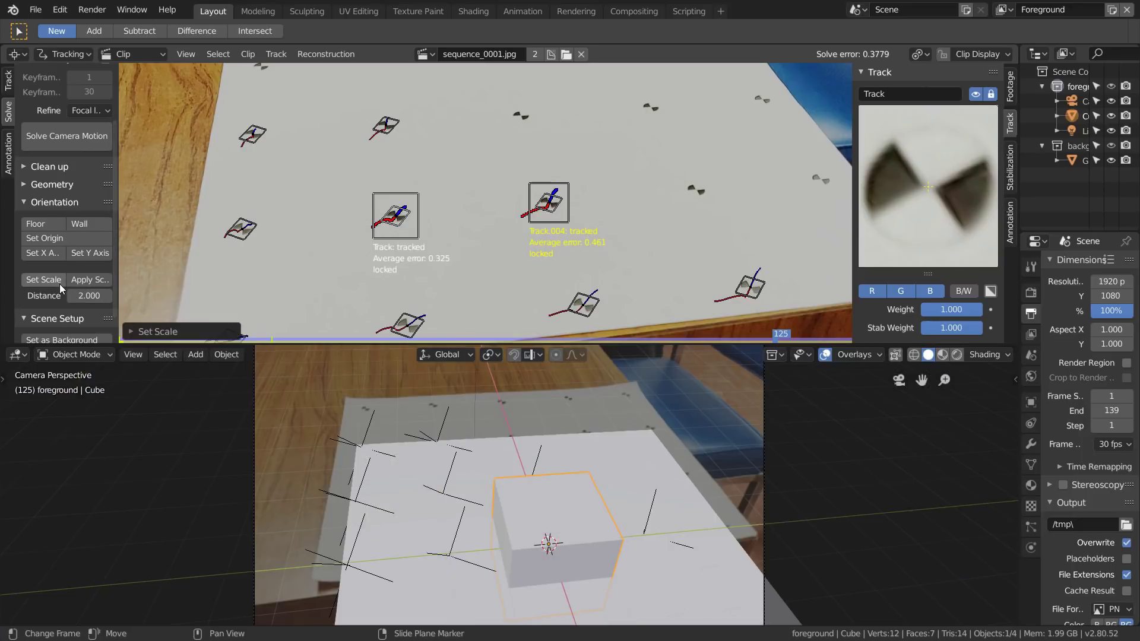
Set the origin at Track.004, X axis toward Track, Y axis toward Track.003
{"action": "left_click", "coordinate": [545, 192]}
{"action": "left_click", "coordinate": [45, 238]}
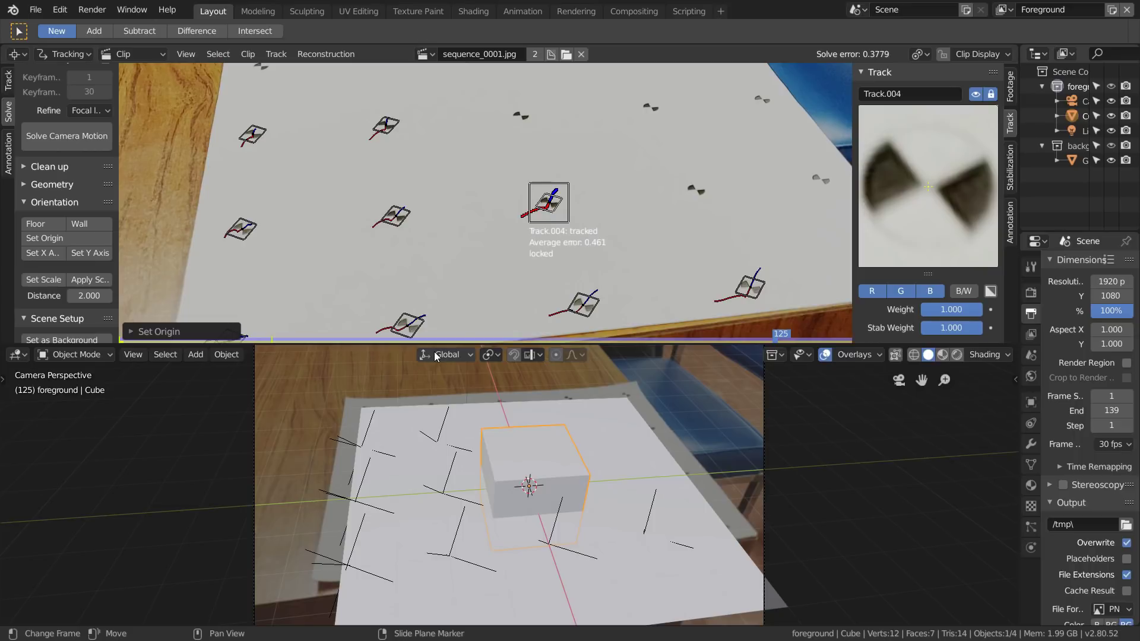
{"action": "left_click", "coordinate": [393, 216]}
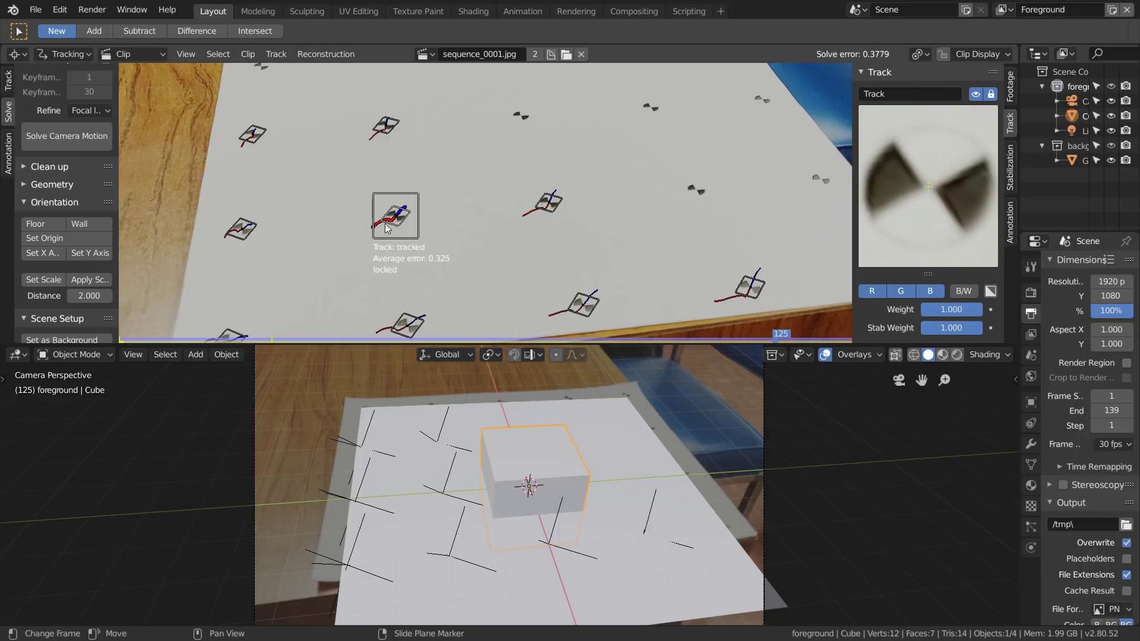
{"action": "left_click", "coordinate": [44, 253]}
{"action": "left_click", "coordinate": [584, 305]}
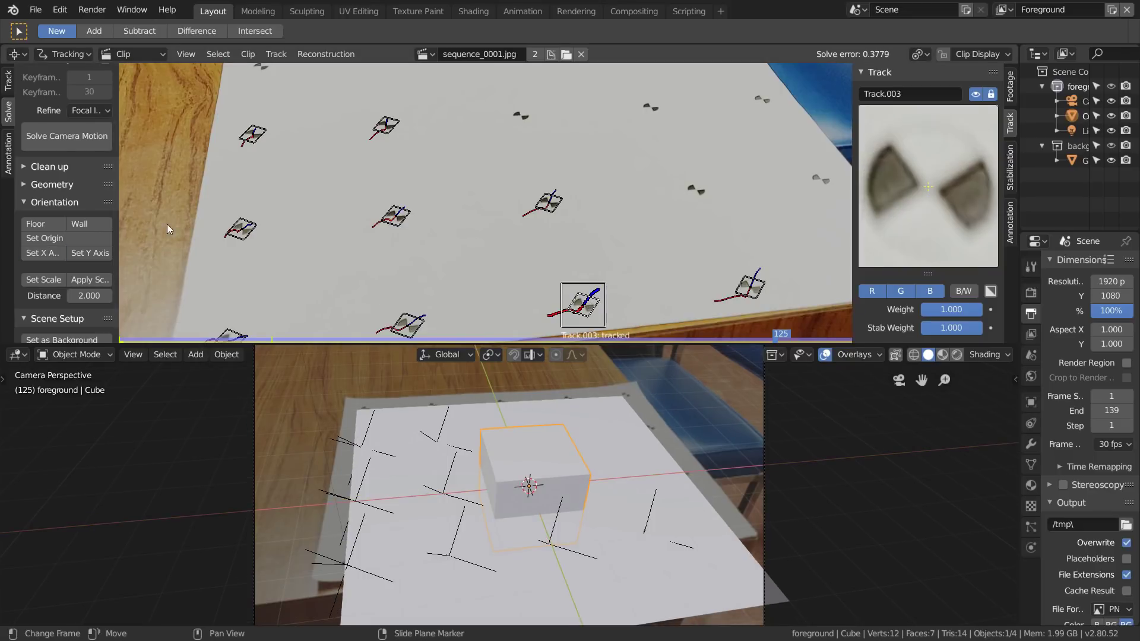
{"action": "left_click", "coordinate": [90, 253]}
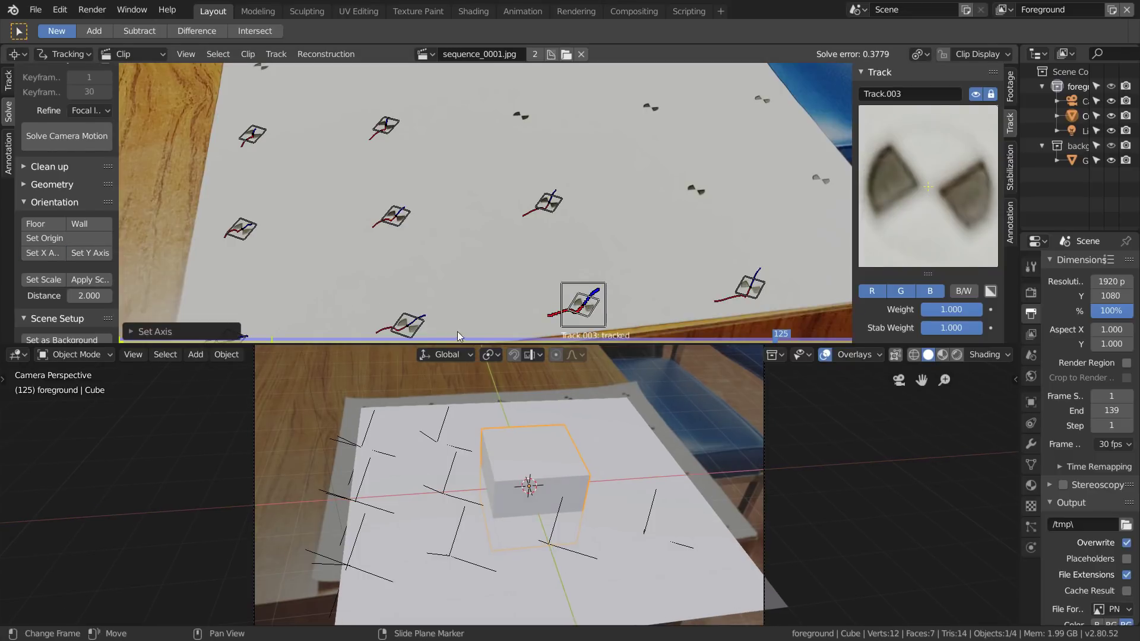
{"action": "scroll", "coordinate": [534, 268], "scroll_direction": "down", "scroll_amount": 3}
{"action": "key", "text": "ctrl+space"}
Widen the properties area, preview the scene in rendered shading, and play the animation
{"action": "left_click_drag", "start_coordinate": [1020, 268], "coordinate": [913, 267]}
{"action": "left_click", "coordinate": [923, 292]}
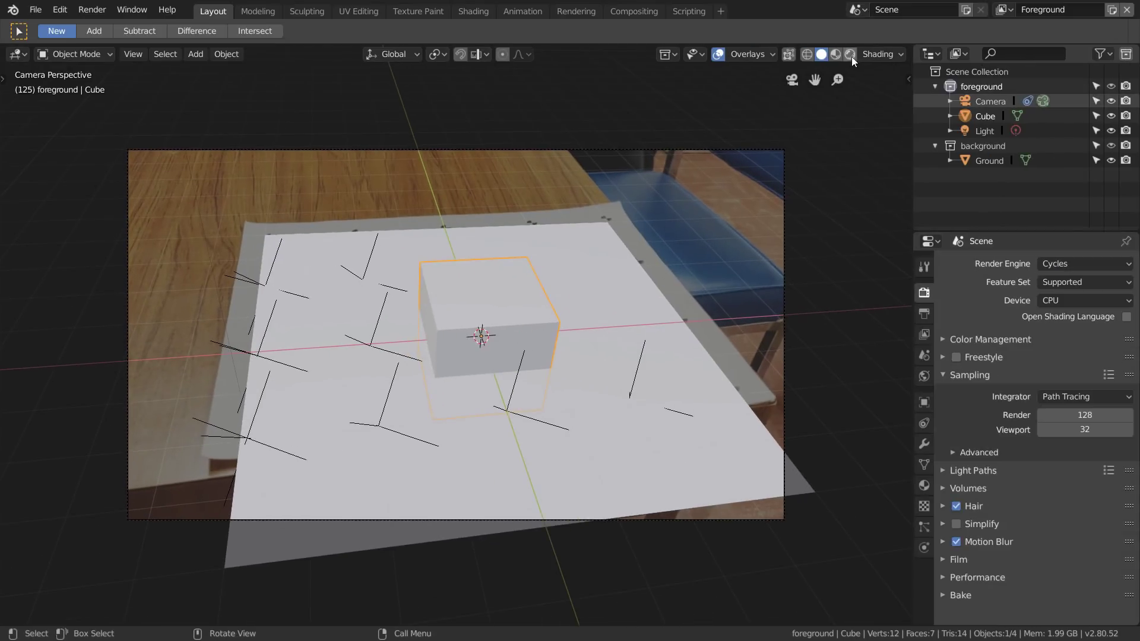
{"action": "left_click", "coordinate": [849, 53]}
{"action": "key", "text": "space"}
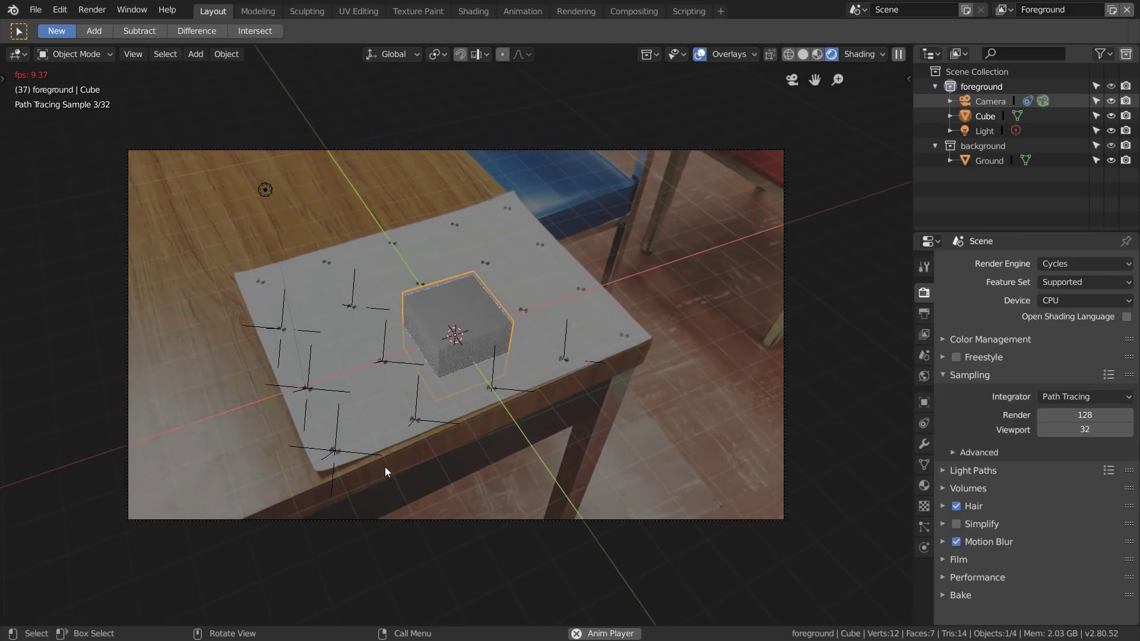
{"action": "key", "text": "space"}
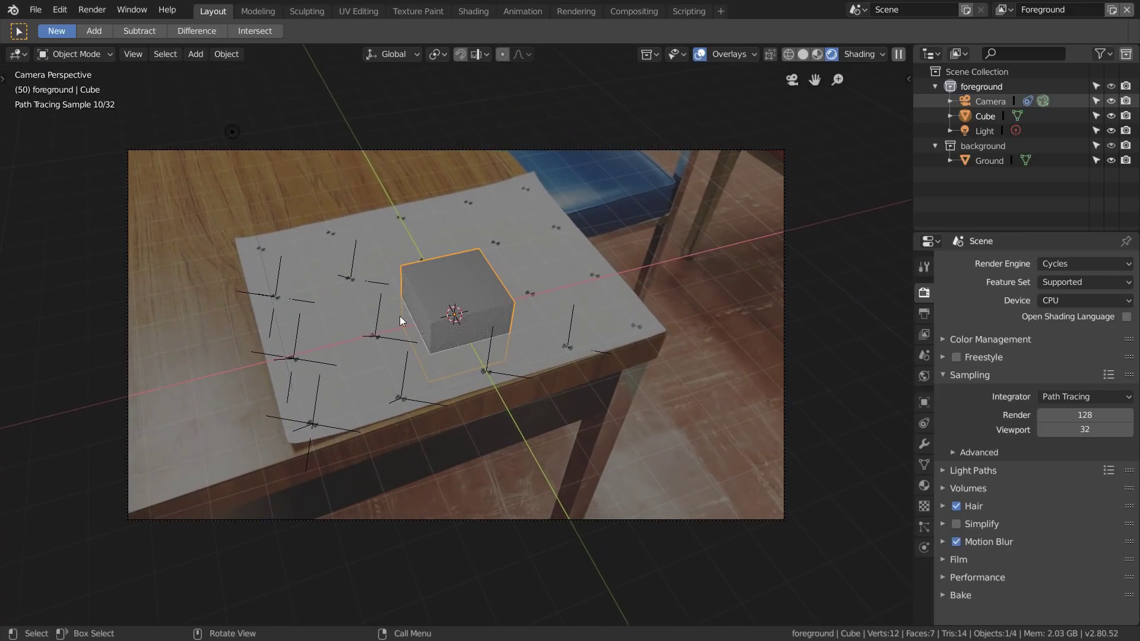
{"action": "middle_click_drag", "start_coordinate": [399, 315], "coordinate": [475, 336]}
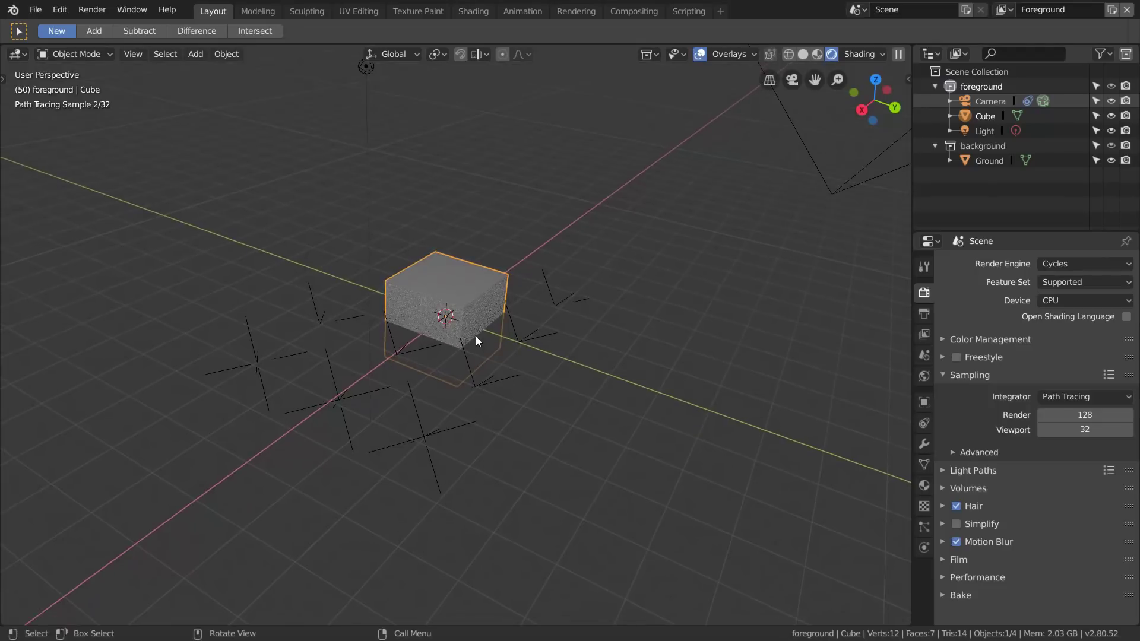
Move Ground into the foreground collection, delete the empty background collection, and select the Background view layer
{"action": "left_click_drag", "start_coordinate": [989, 161], "coordinate": [980, 90]}
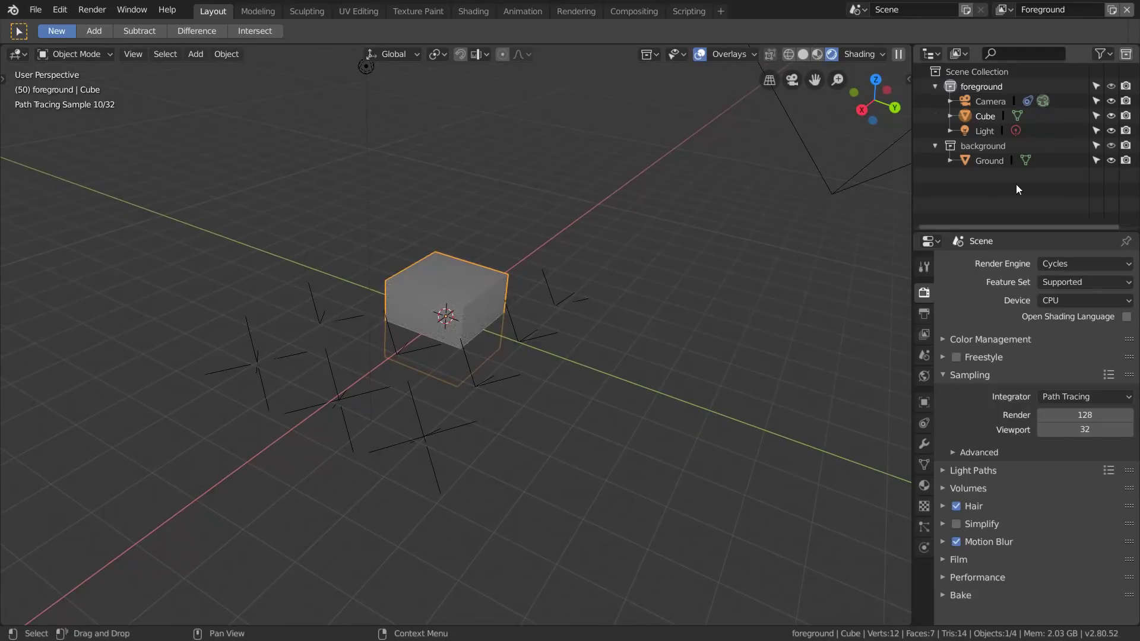
{"action": "mouse_move", "coordinate": [401, 294]}
{"action": "middle_mouse_down"}
{"action": "mouse_move", "coordinate": [292, 303]}
{"action": "mouse_move", "coordinate": [641, 254]}
{"action": "middle_mouse_up"}
{"action": "left_click", "coordinate": [978, 161]}
{"action": "key", "text": "x"}
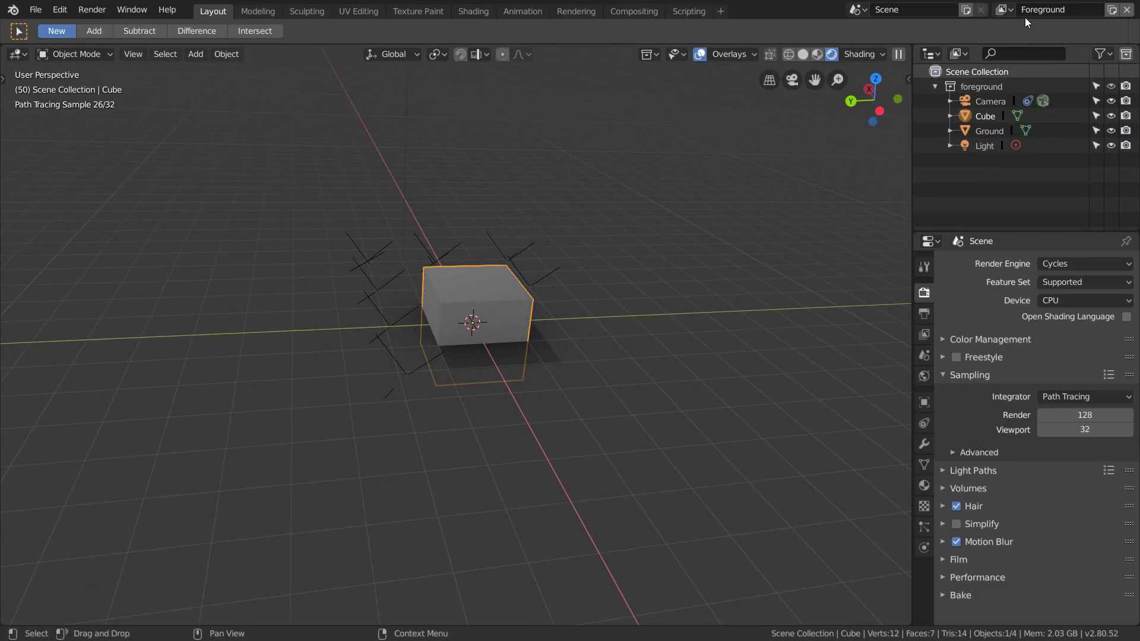
{"action": "left_click", "coordinate": [1001, 10]}
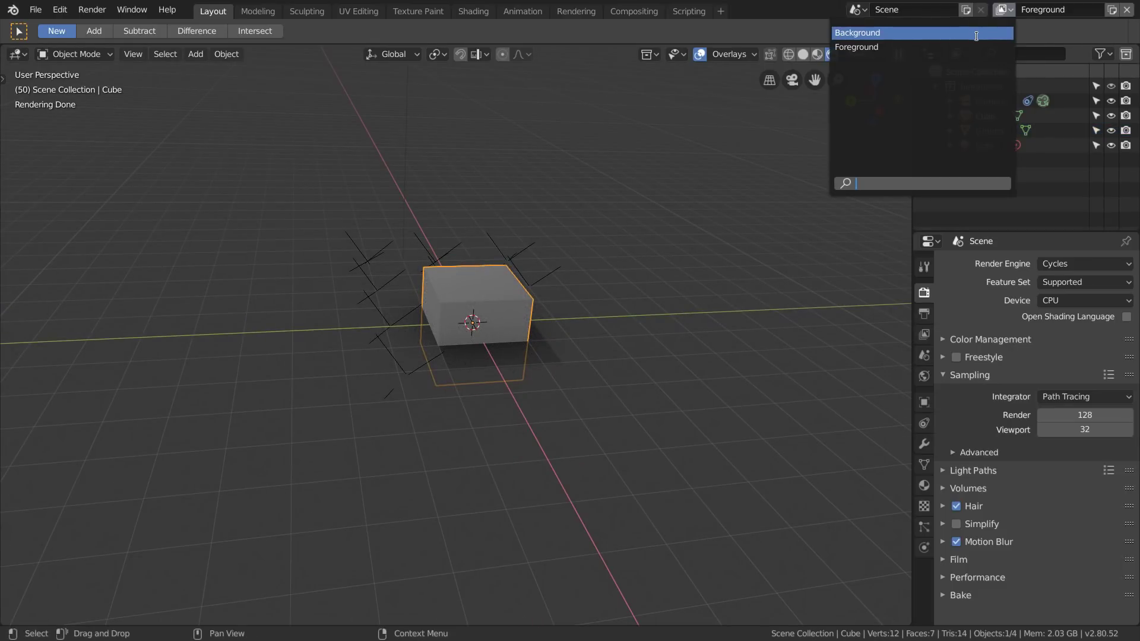
{"action": "left_click", "coordinate": [980, 32]}
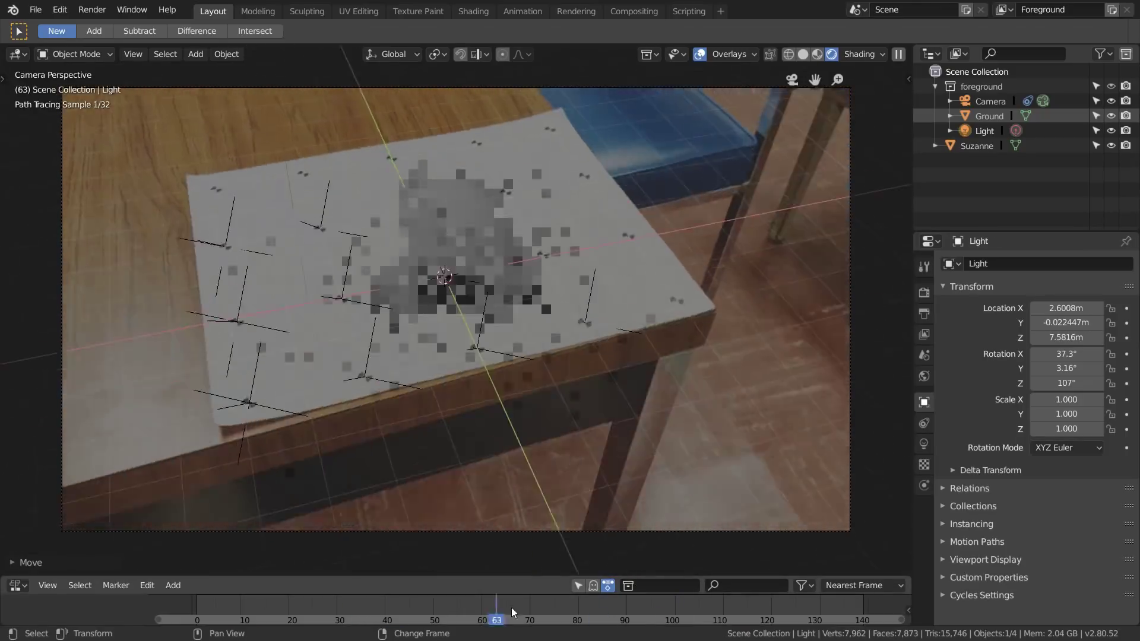
In the Compositing workspace, delete the existing nodes and add a Movie Clip node
{"action": "left_click", "coordinate": [652, 10]}
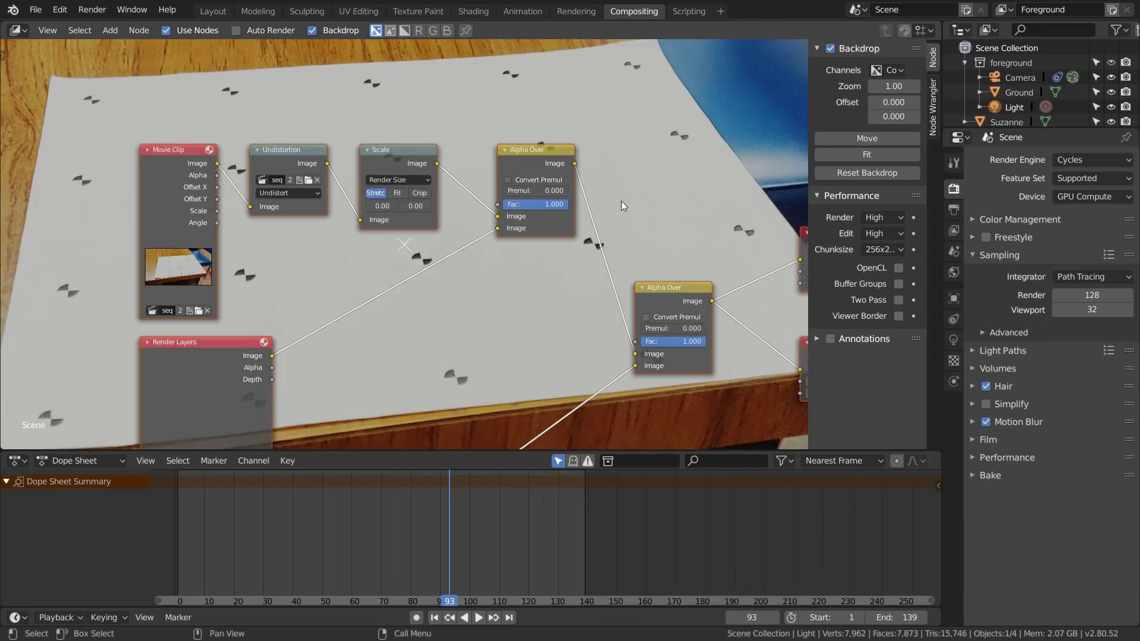
{"action": "scroll", "coordinate": [619, 202], "scroll_direction": "down", "scroll_amount": 2}
{"action": "middle_click_drag", "start_coordinate": [556, 256], "coordinate": [499, 213]}
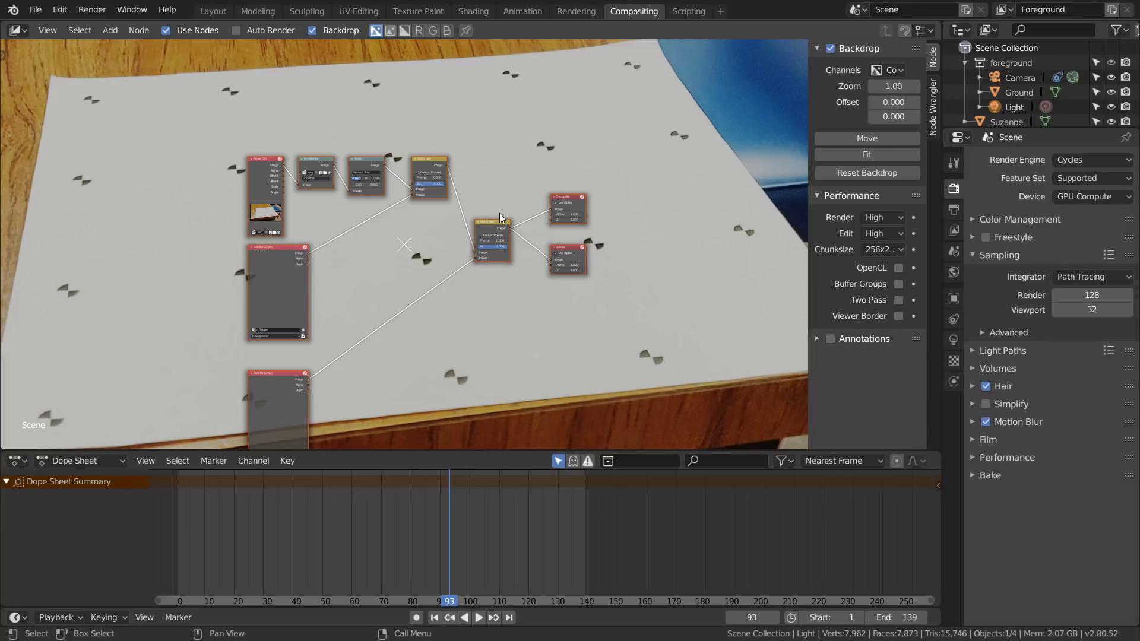
{"action": "key", "text": "x"}
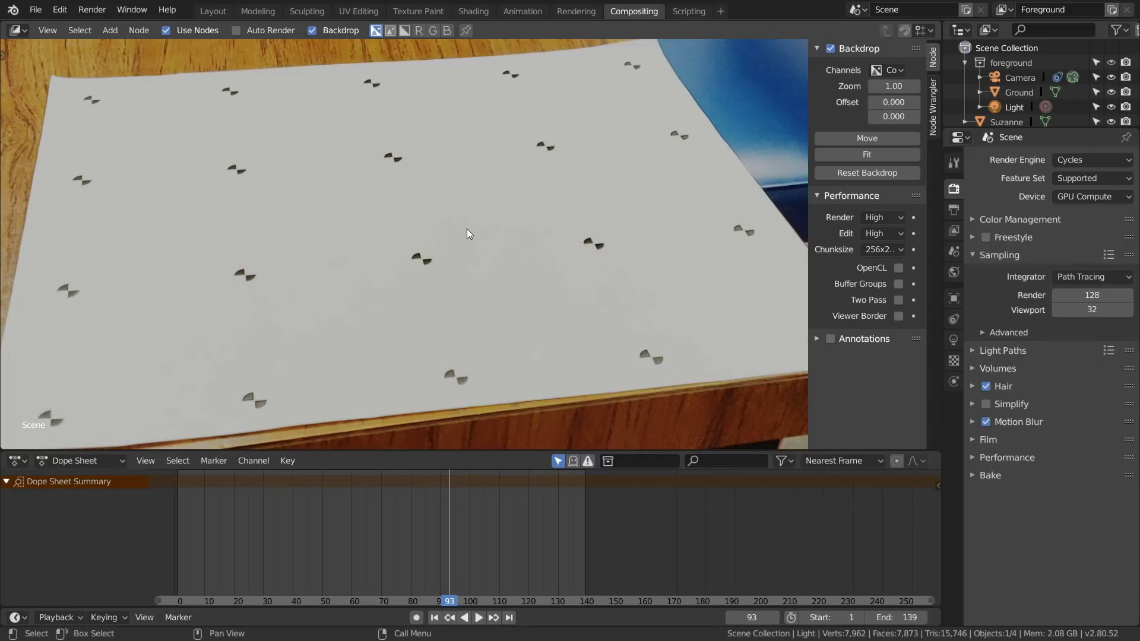
{"action": "key", "text": "shift+a"}
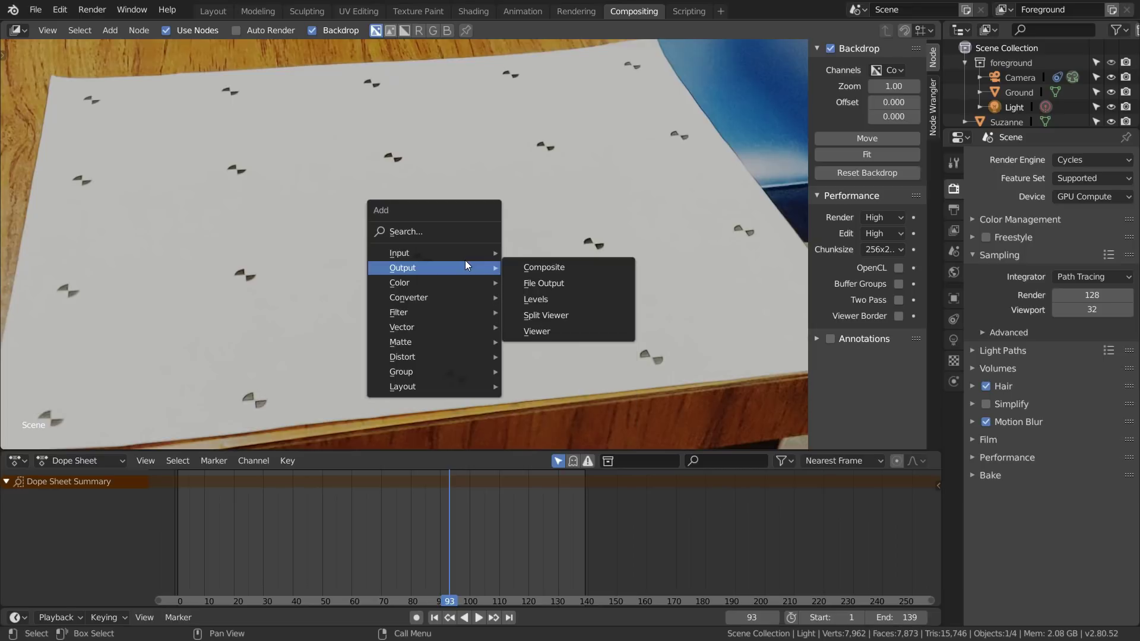
{"action": "left_click", "coordinate": [548, 343]}
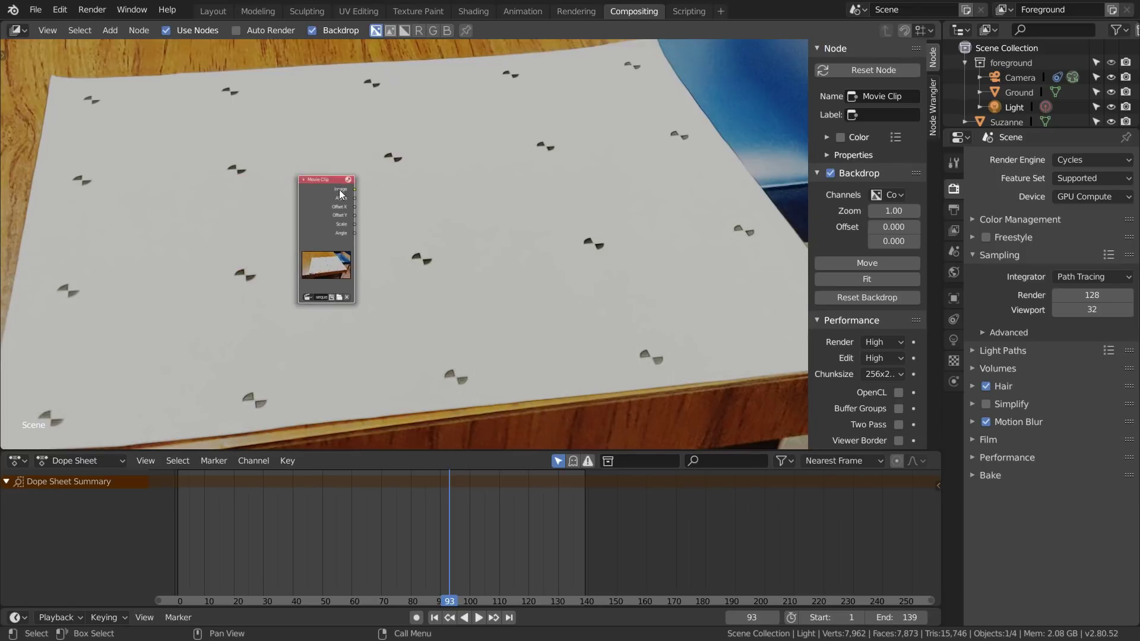
{"action": "left_click", "coordinate": [345, 188]}
{"action": "scroll", "coordinate": [432, 225], "scroll_direction": "up", "scroll_amount": 2}
Add Render Layers and Alpha Over nodes and link the render layer into Alpha Over
{"action": "key", "text": "shift+a"}
{"action": "left_click", "coordinate": [520, 252]}
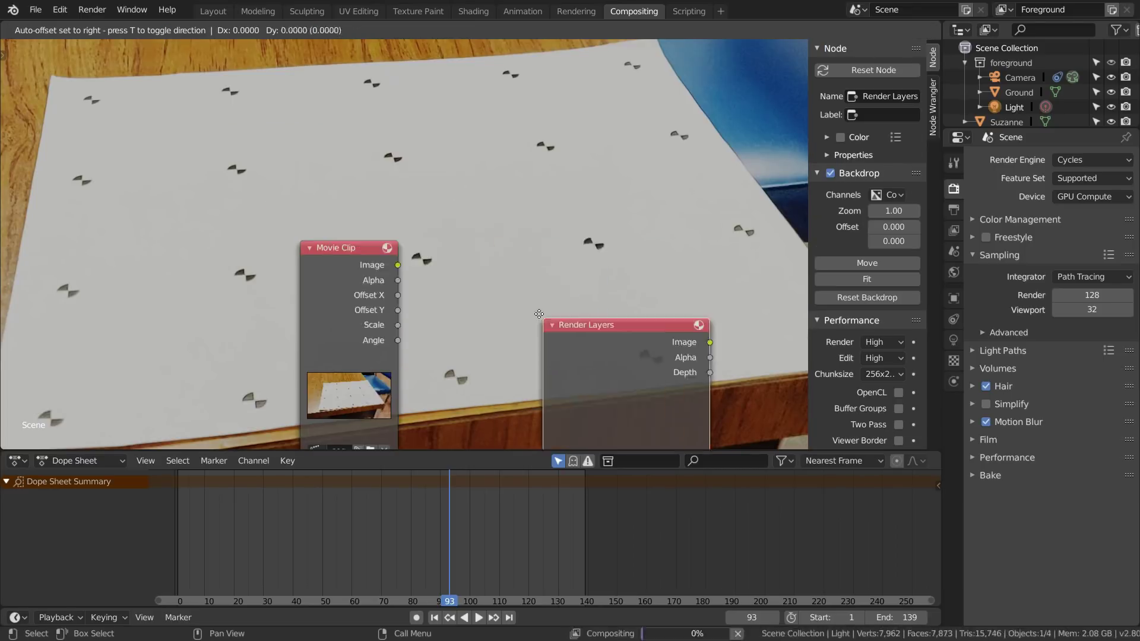
{"action": "left_click", "coordinate": [303, 54]}
{"action": "scroll", "coordinate": [280, 370], "scroll_direction": "down", "scroll_amount": 2}
{"action": "key", "text": "shift+a"}
{"action": "left_click", "coordinate": [499, 294]}
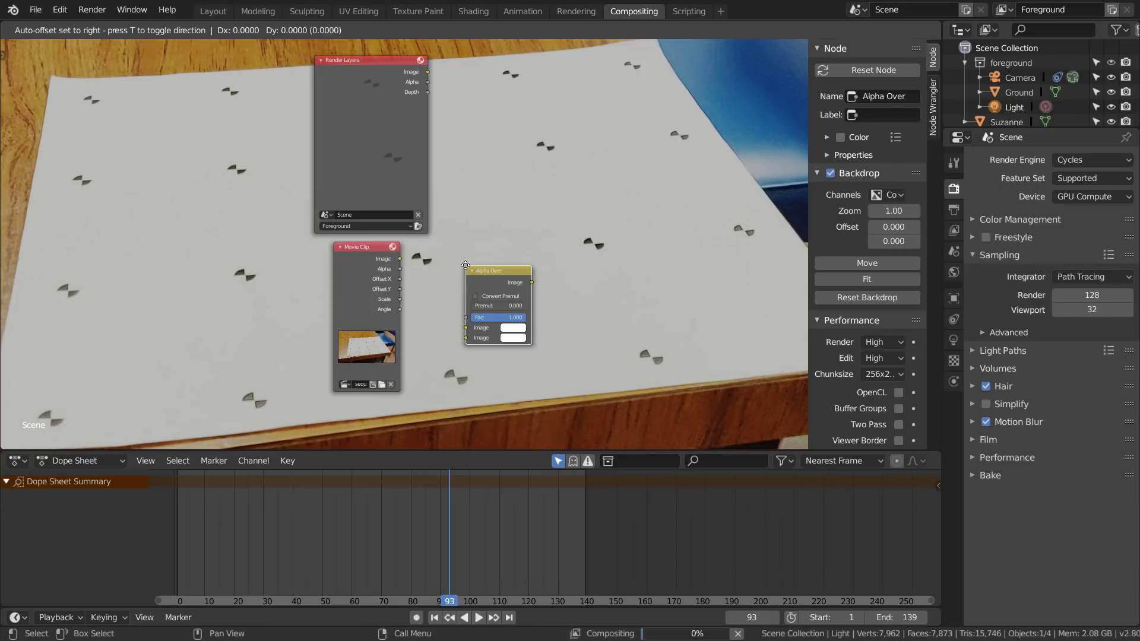
{"action": "left_click", "coordinate": [526, 239]}
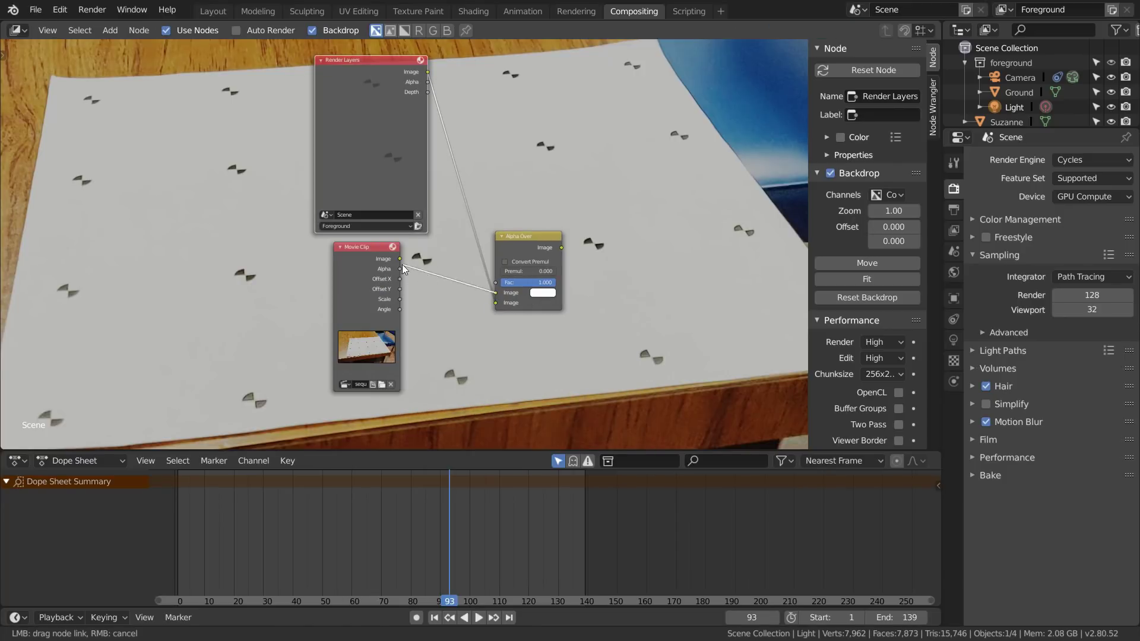
{"action": "middle_click_drag", "start_coordinate": [396, 258], "coordinate": [235, 273]}
Add Composite and Viewer nodes and connect Alpha Over's output to both
{"action": "key", "text": "shift+a"}
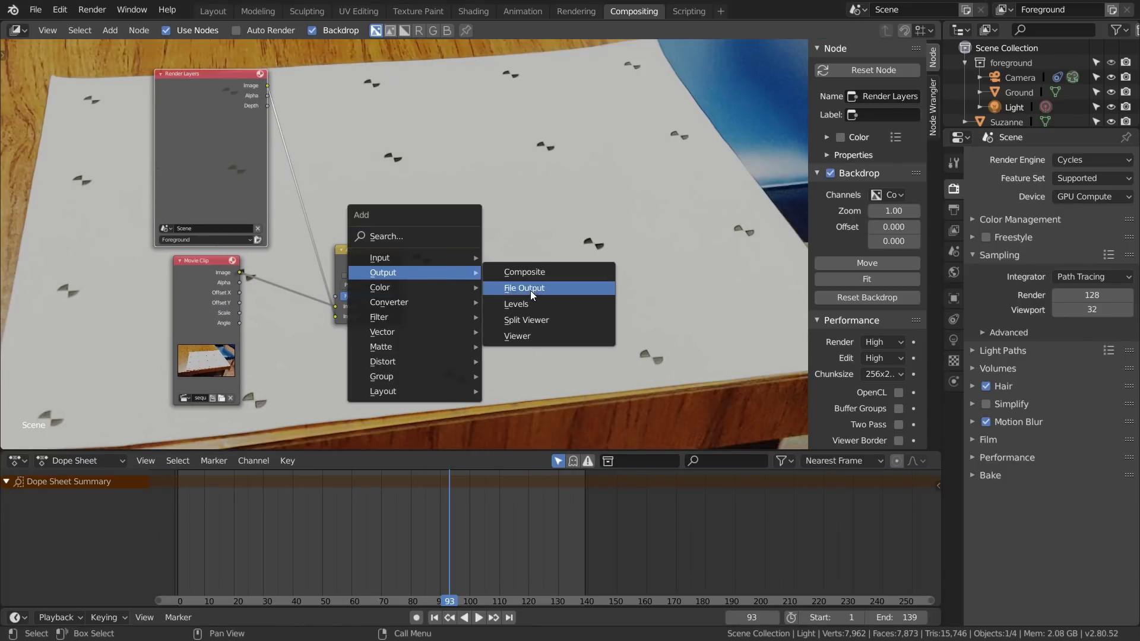
{"action": "left_click", "coordinate": [524, 272]}
{"action": "left_click", "coordinate": [523, 197]}
{"action": "key", "text": "shift+a"}
{"action": "left_click", "coordinate": [588, 357]}
{"action": "left_click", "coordinate": [525, 283]}
{"action": "scroll", "coordinate": [402, 258], "scroll_direction": "up", "scroll_amount": 2}
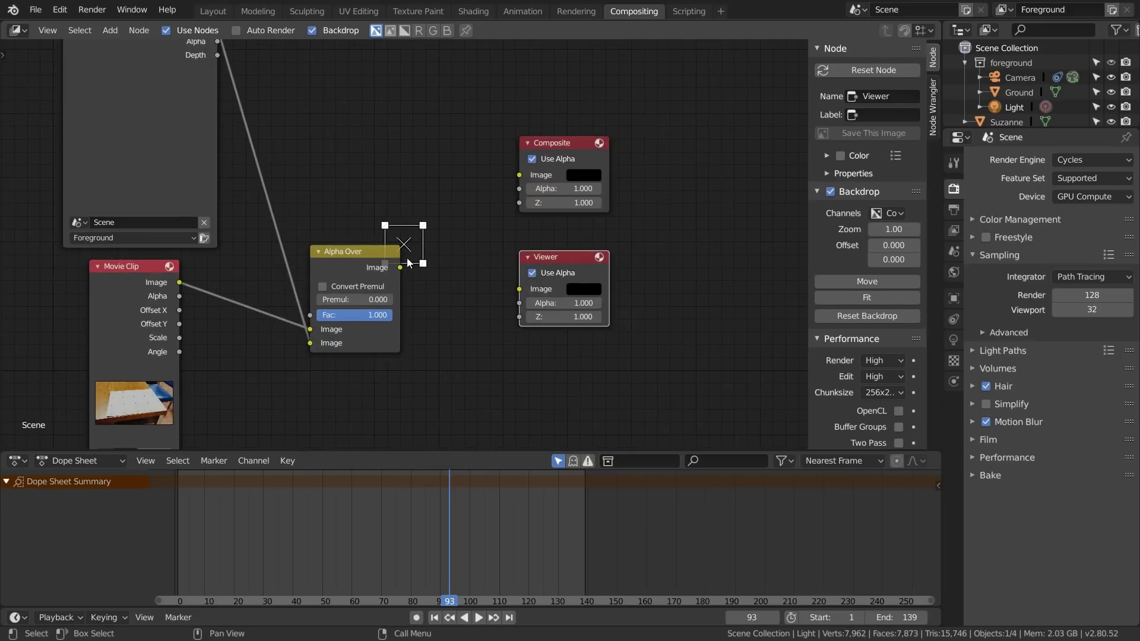
{"action": "left_click", "coordinate": [400, 267], "text": "ctrl+shift"}
{"action": "left_click_drag", "start_coordinate": [512, 172], "coordinate": [517, 175]}
{"action": "scroll", "coordinate": [450, 254], "scroll_direction": "down", "scroll_amount": 2}
Go to frame 1, shrink the backdrop, render the frame, and close the render window
{"action": "key", "text": "shift+Left"}
{"action": "key", "text": "v"}
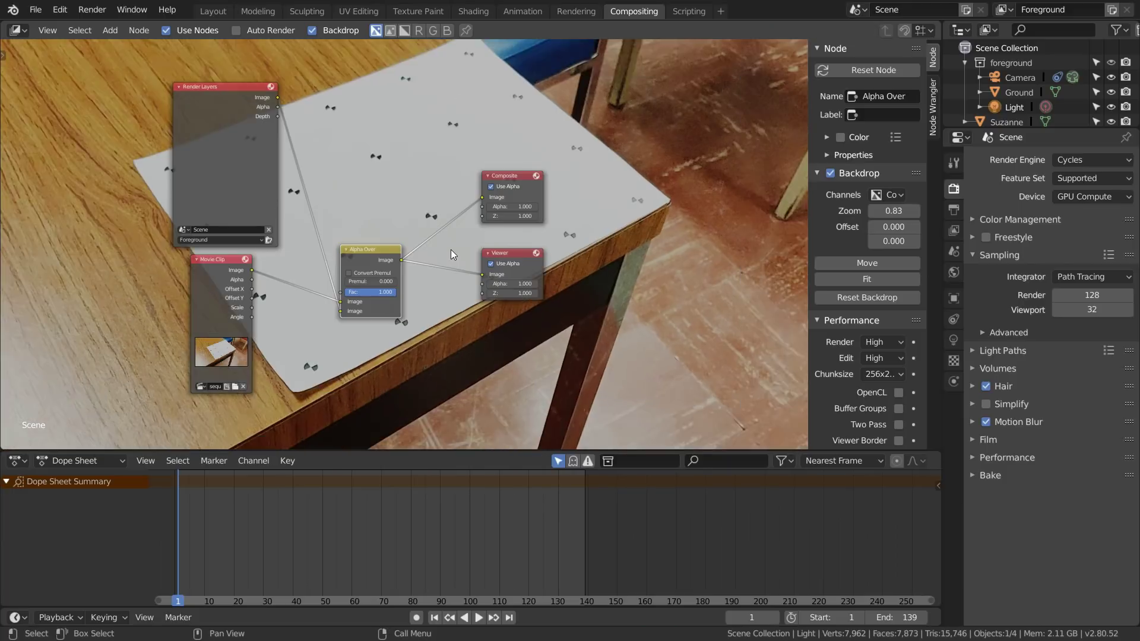
{"action": "key", "text": "v"}
{"action": "key", "text": "v"}
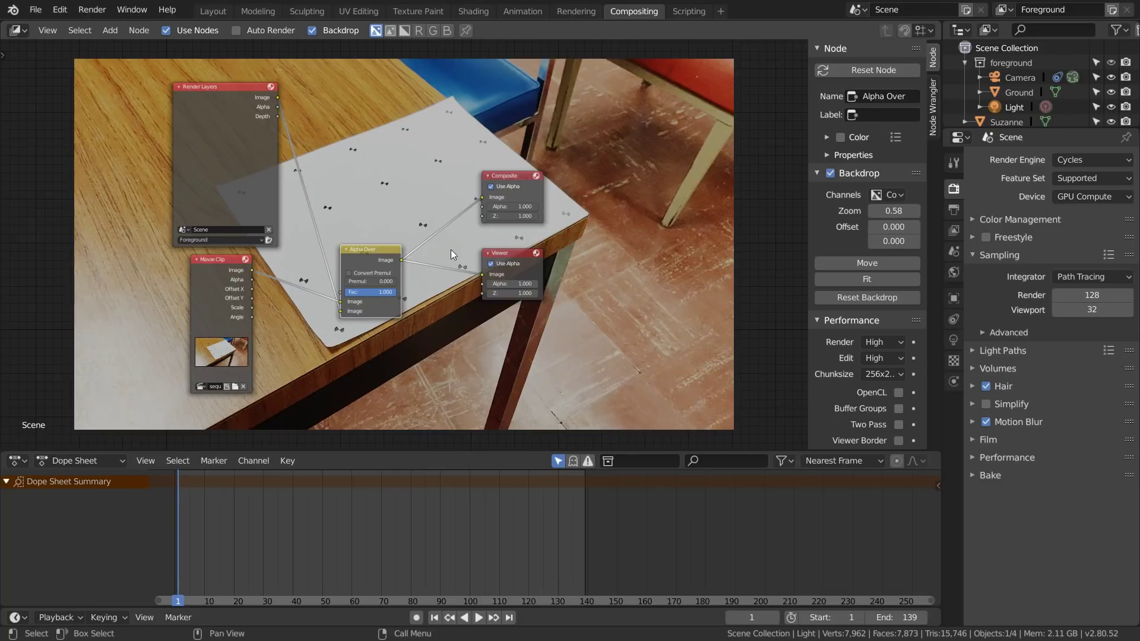
{"action": "key", "text": "F12"}
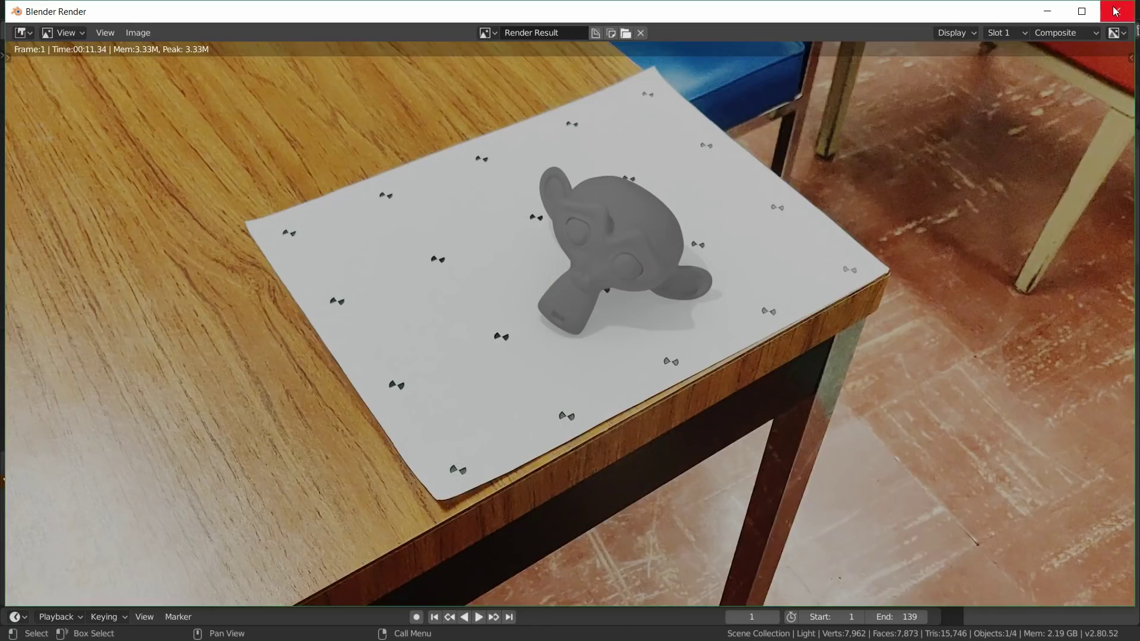
{"action": "left_click", "coordinate": [1114, 10]}
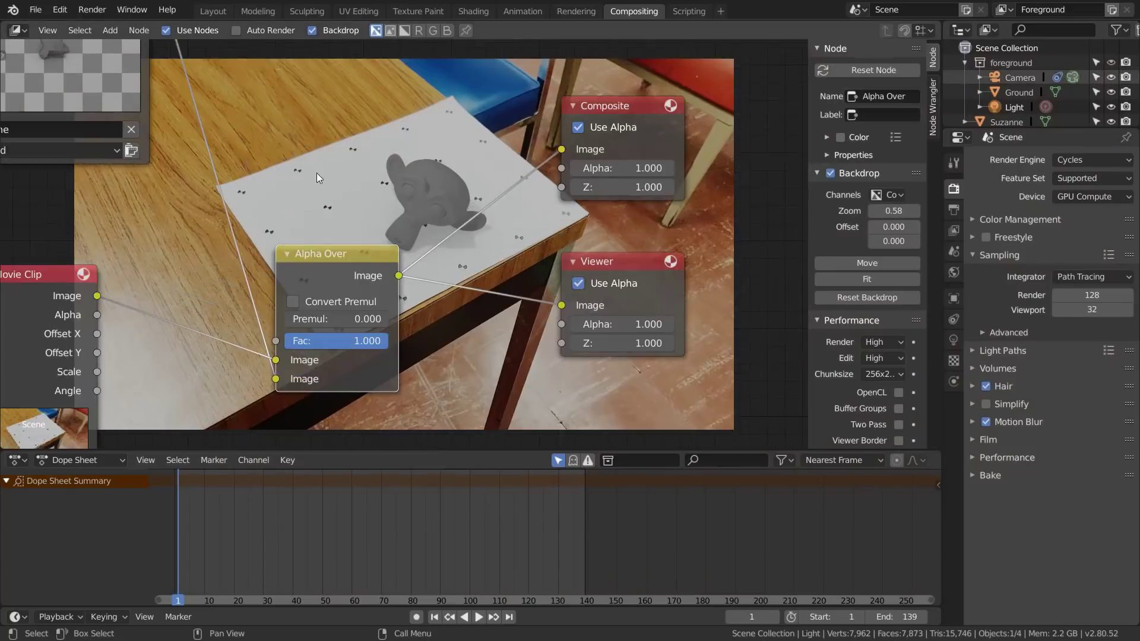
{"action": "scroll", "coordinate": [317, 173], "scroll_direction": "up", "scroll_amount": 4}
{"action": "scroll", "coordinate": [487, 220], "scroll_direction": "down", "scroll_amount": 3}
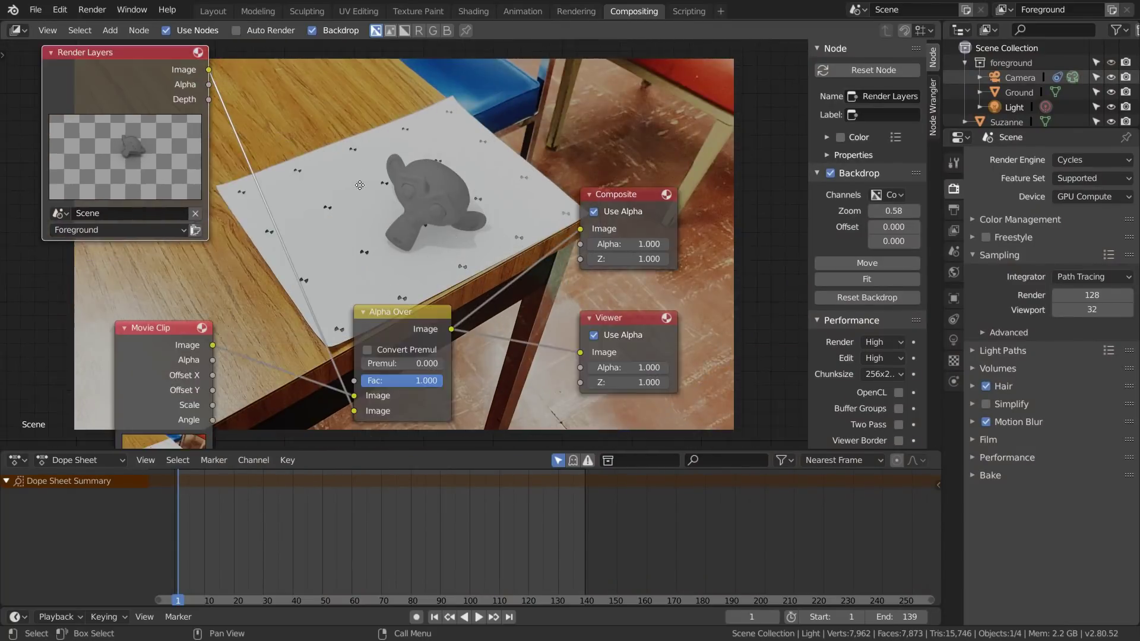
{"action": "scroll", "coordinate": [362, 202], "scroll_direction": "down", "scroll_amount": 2}
Set the output file format to JPEG and the output path to the Desktop render folder
{"action": "left_click", "coordinate": [954, 209]}
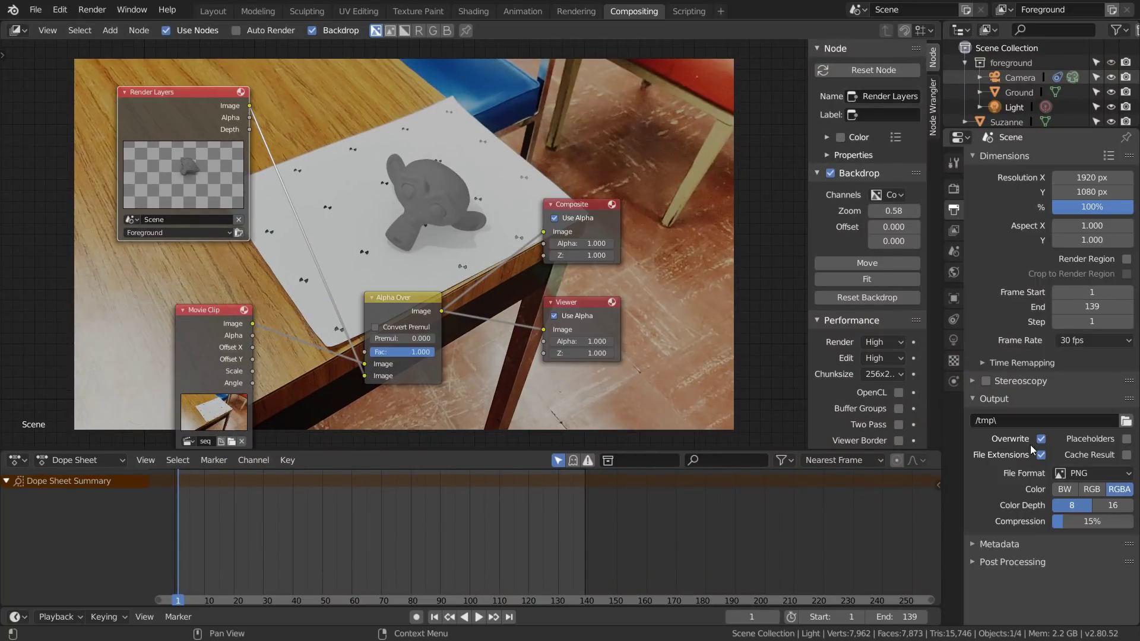
{"action": "left_click", "coordinate": [1093, 472]}
{"action": "left_click", "coordinate": [865, 552]}
{"action": "left_click", "coordinate": [1126, 420]}
{"action": "left_click", "coordinate": [42, 147]}
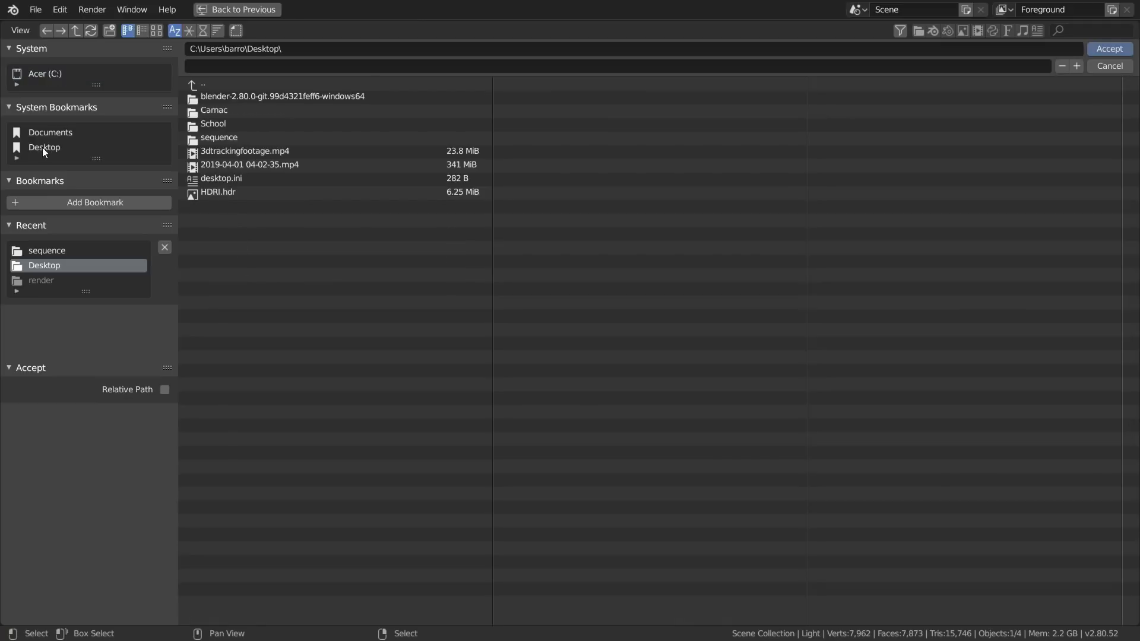
{"action": "left_click", "coordinate": [116, 45]}
{"action": "left_click", "coordinate": [41, 238]}
{"action": "left_click", "coordinate": [206, 64]}
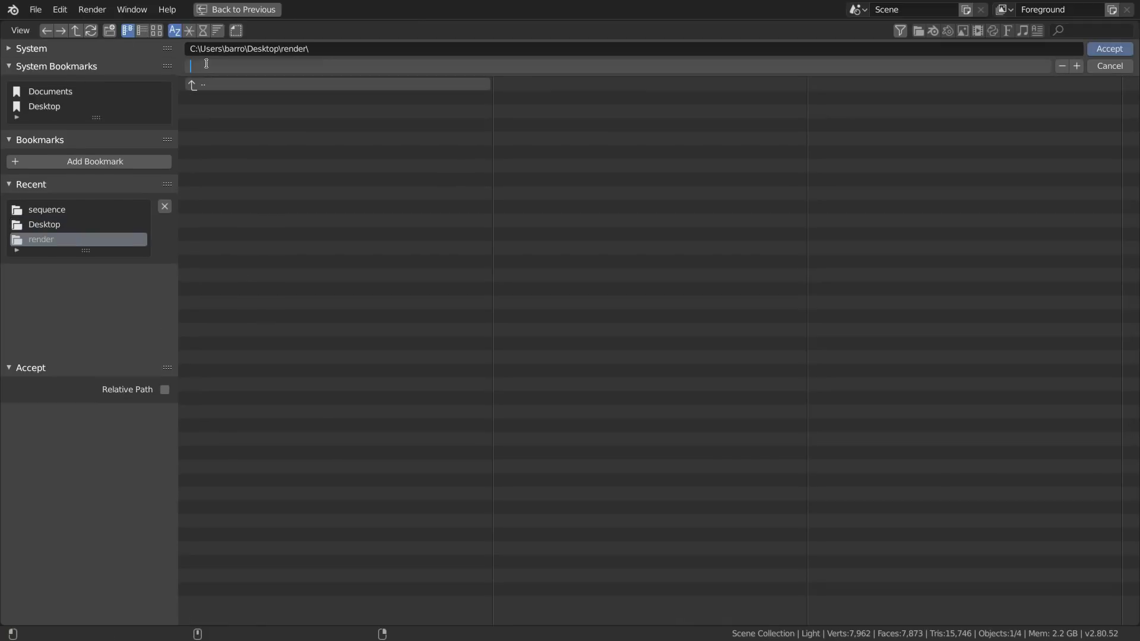
{"action": "type", "text": "render_"}
{"action": "key", "text": "Return"}
Lower the render sample count to 100
{"action": "left_click", "coordinate": [954, 189]}
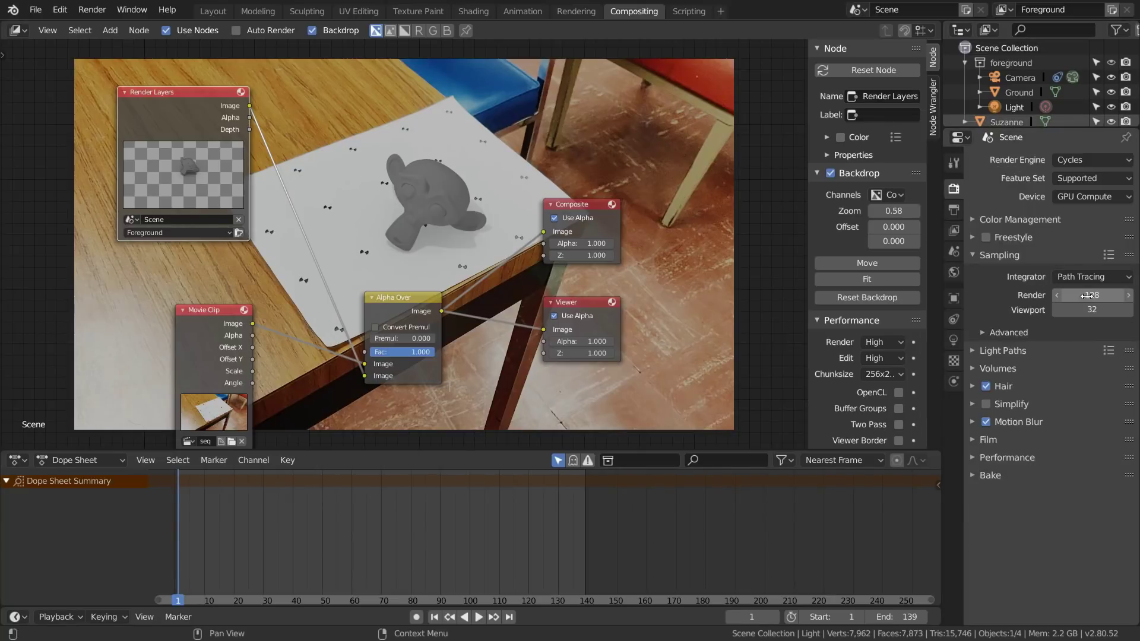
{"action": "left_click", "coordinate": [1091, 297]}
{"action": "key", "text": "Return"}
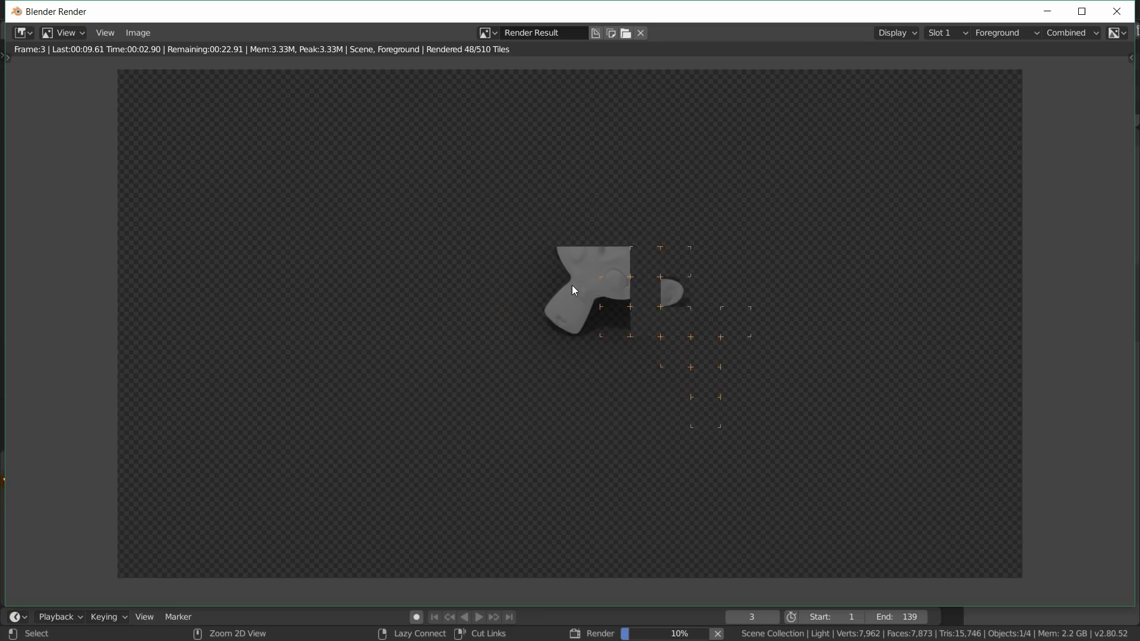